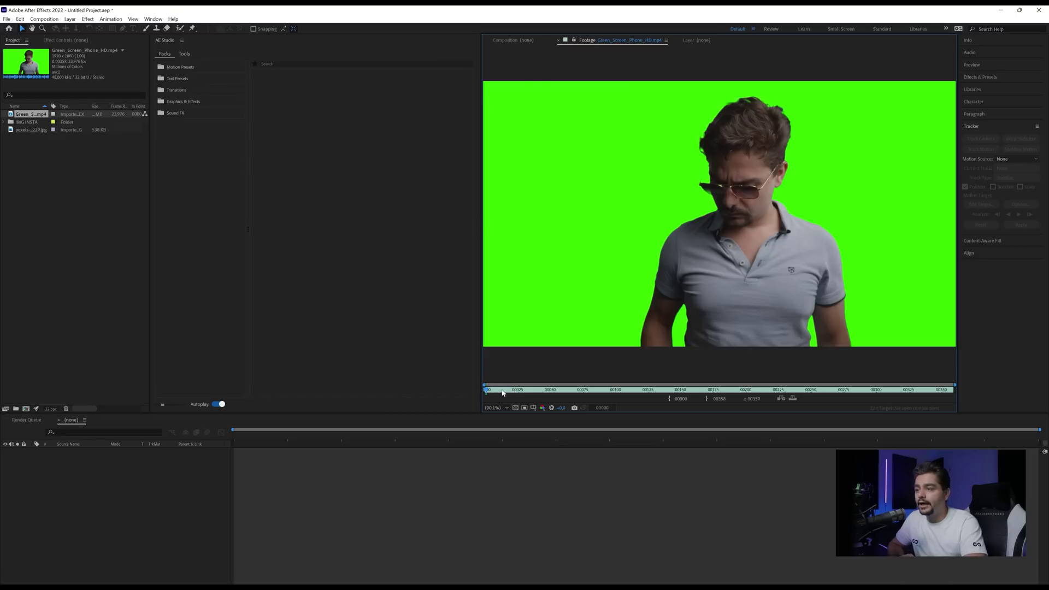
Preview the green-screen phone clip and the reel screenshots in the IMG INSTA folder.
drag(503, 390, 824, 400)
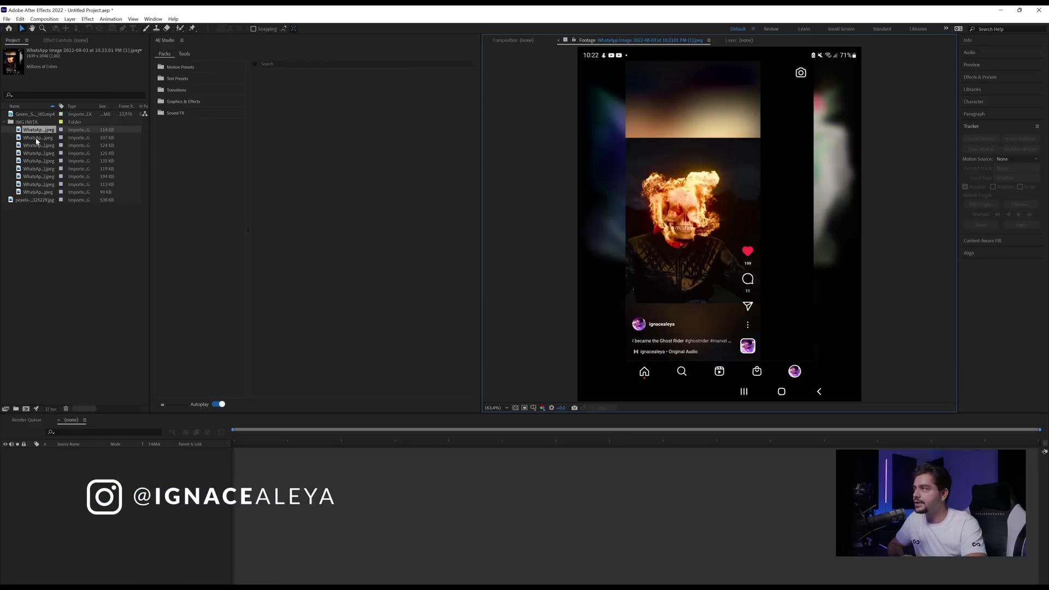
double_click(35, 137)
click(35, 145)
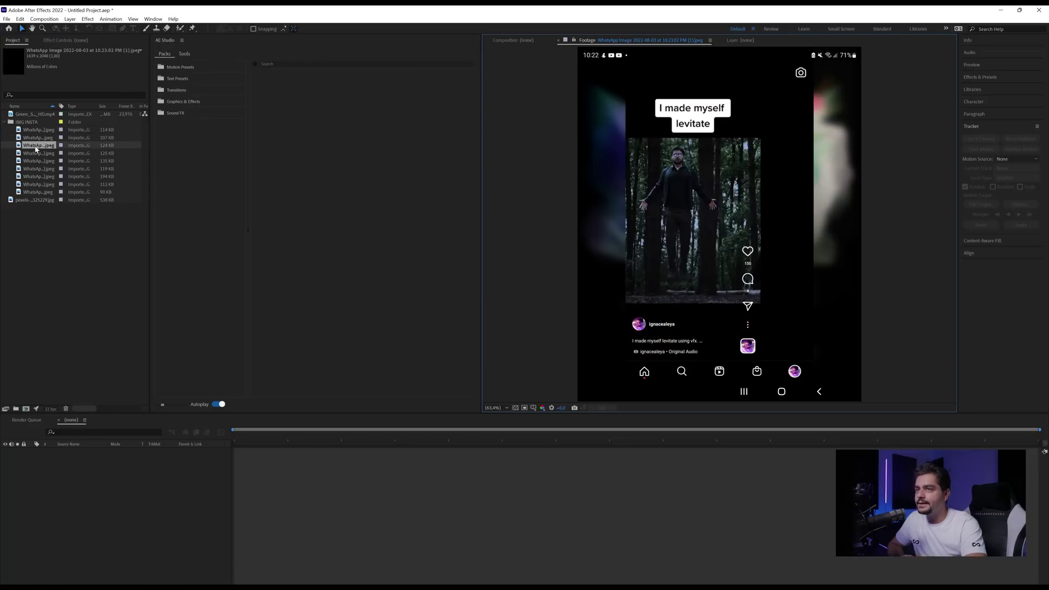
double_click(39, 153)
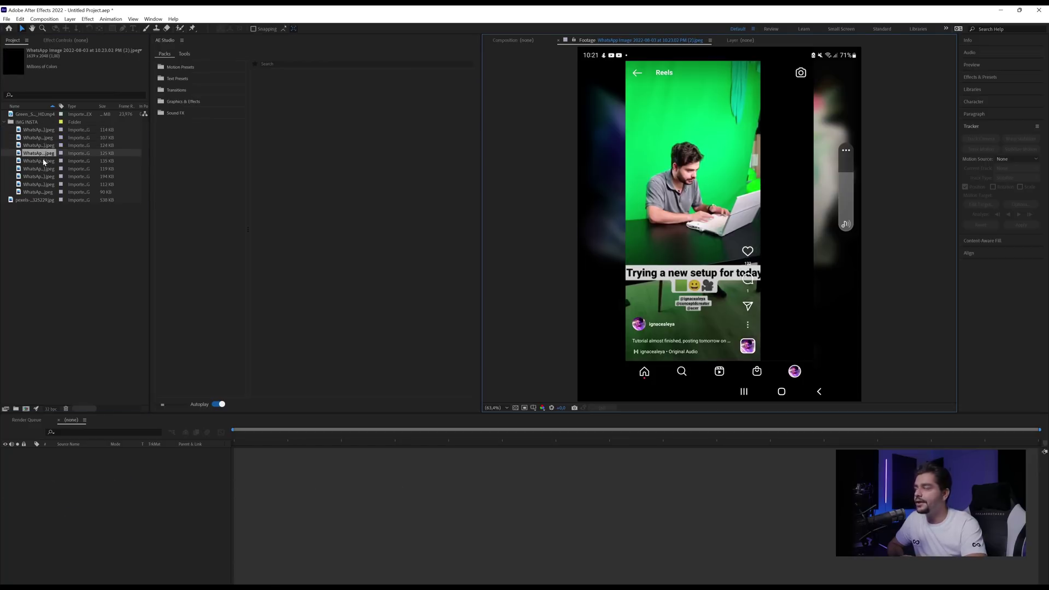
double_click(44, 163)
click(4, 122)
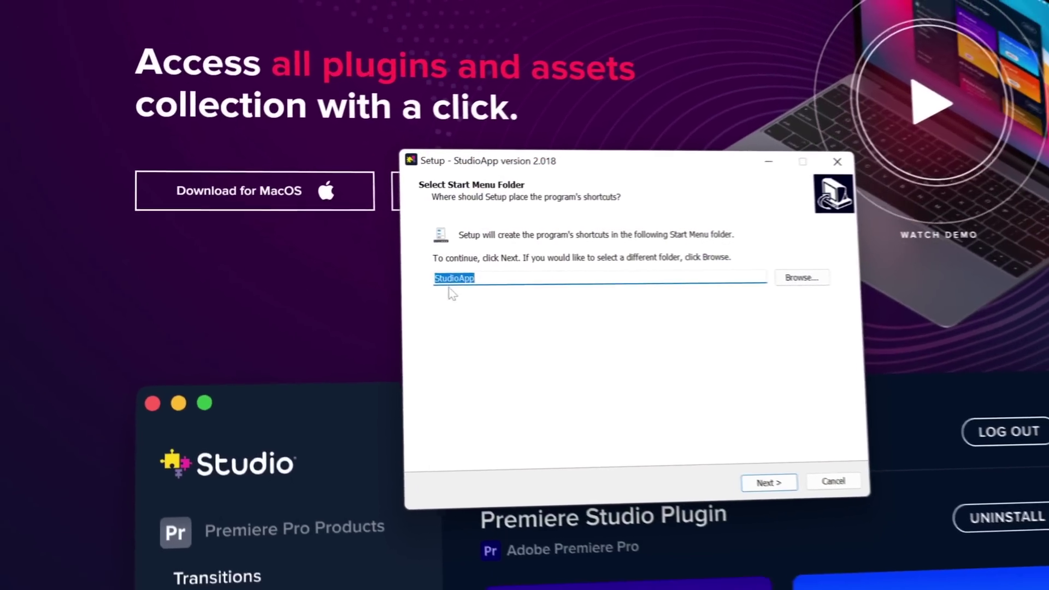
Install StudioApp for Windows, going through its setup wizard.
click(714, 466)
click(677, 458)
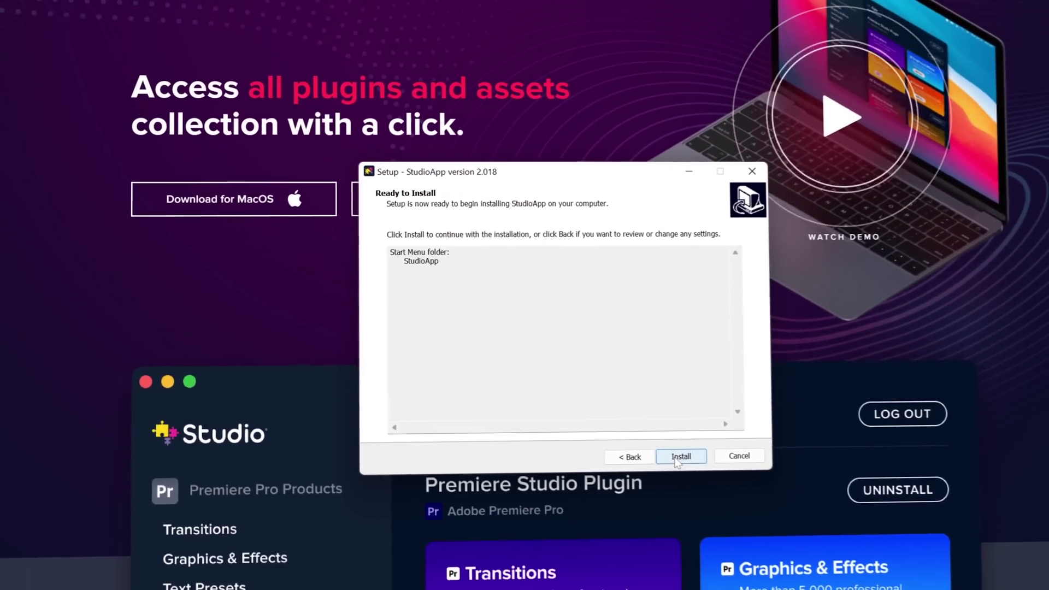
click(676, 459)
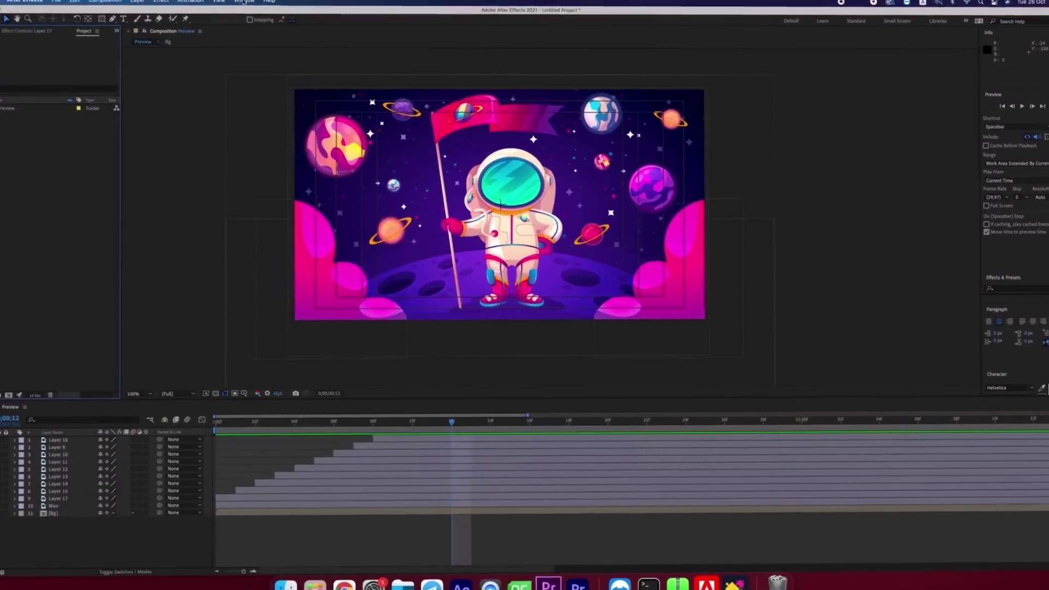
Switch to After Effects and open the AE Studio extension.
click(245, 6)
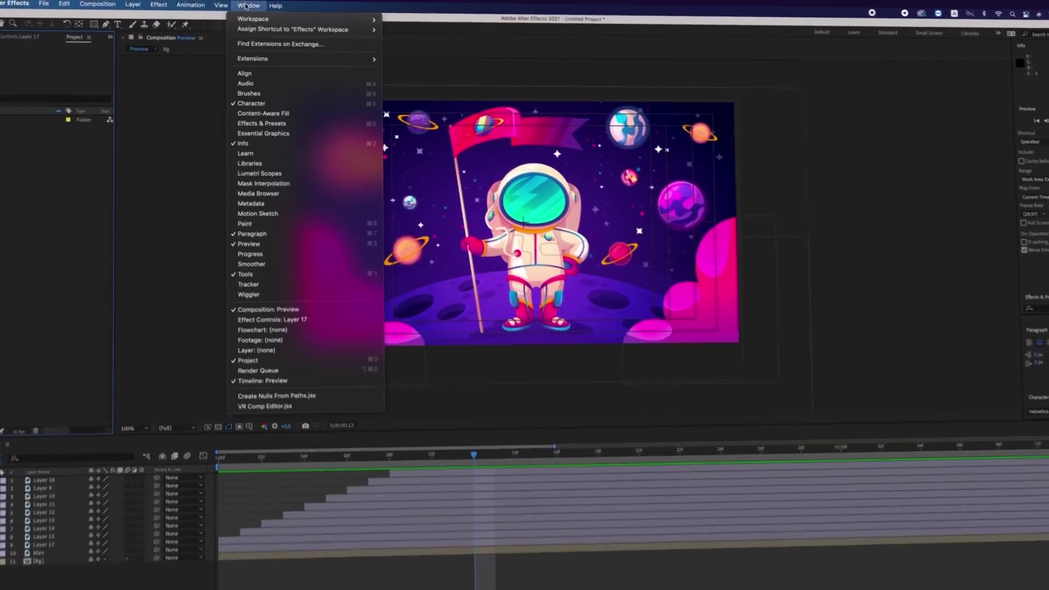
mouse_move(306, 58)
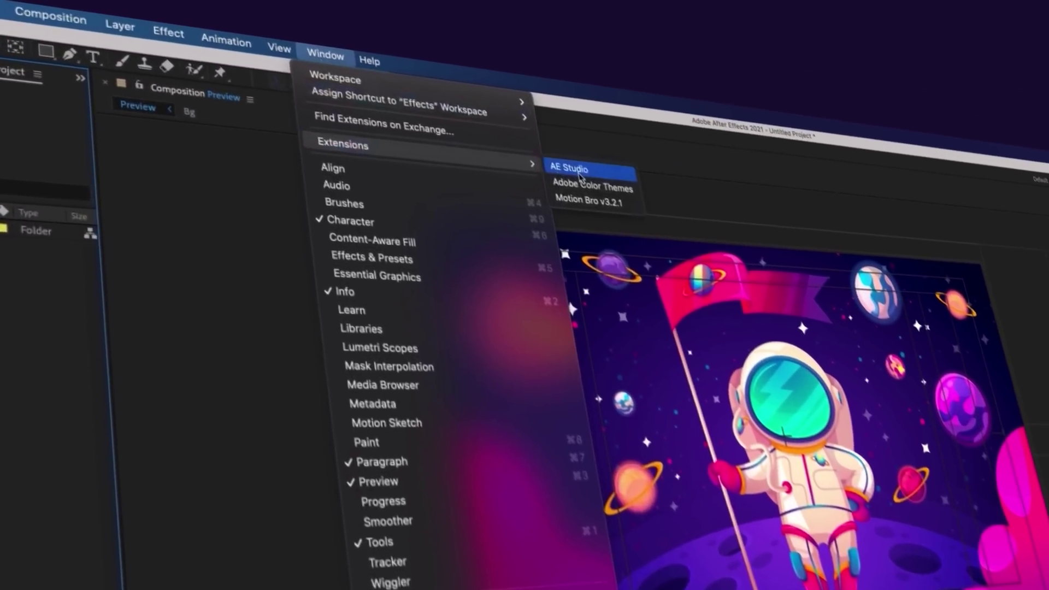
click(570, 170)
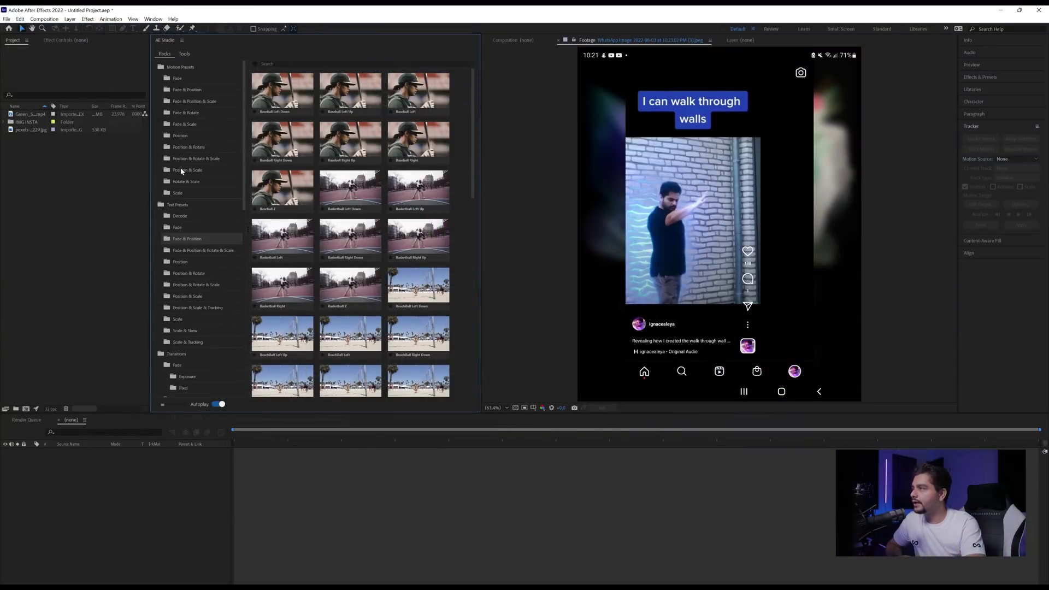
Browse the AE Studio packs and look through the Graphics & Effects categories, including Backgrounds and Call-Outs.
scroll(184, 306, down, 6)
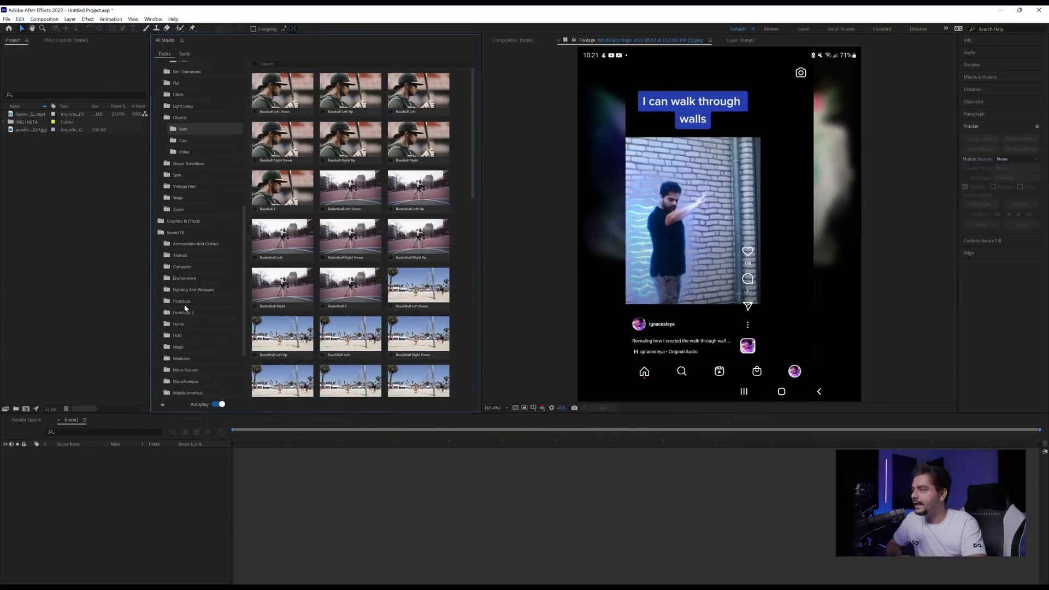
scroll(184, 308, down, 3)
click(160, 140)
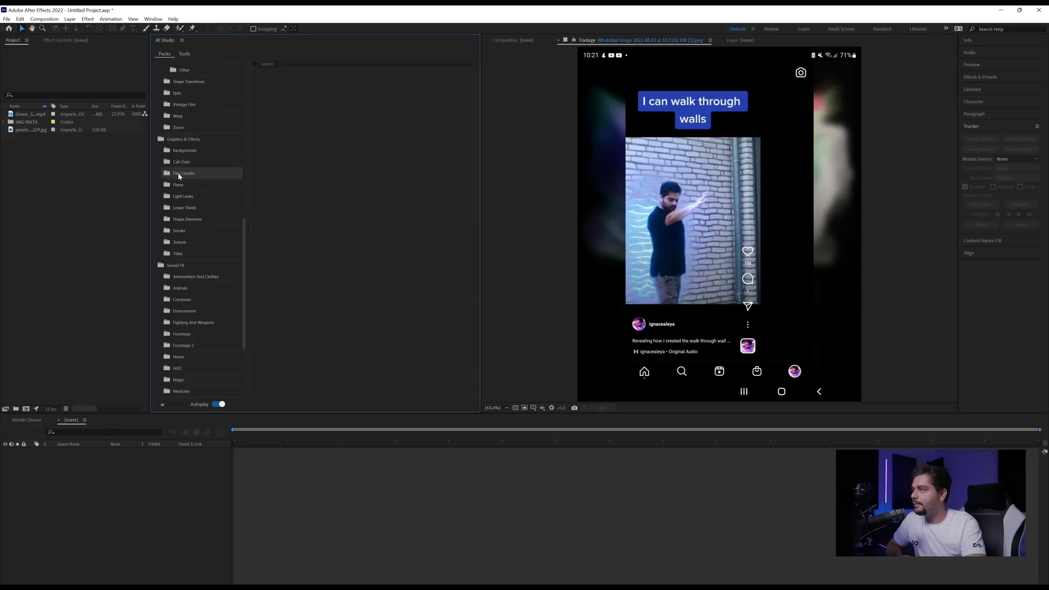
click(185, 153)
click(198, 162)
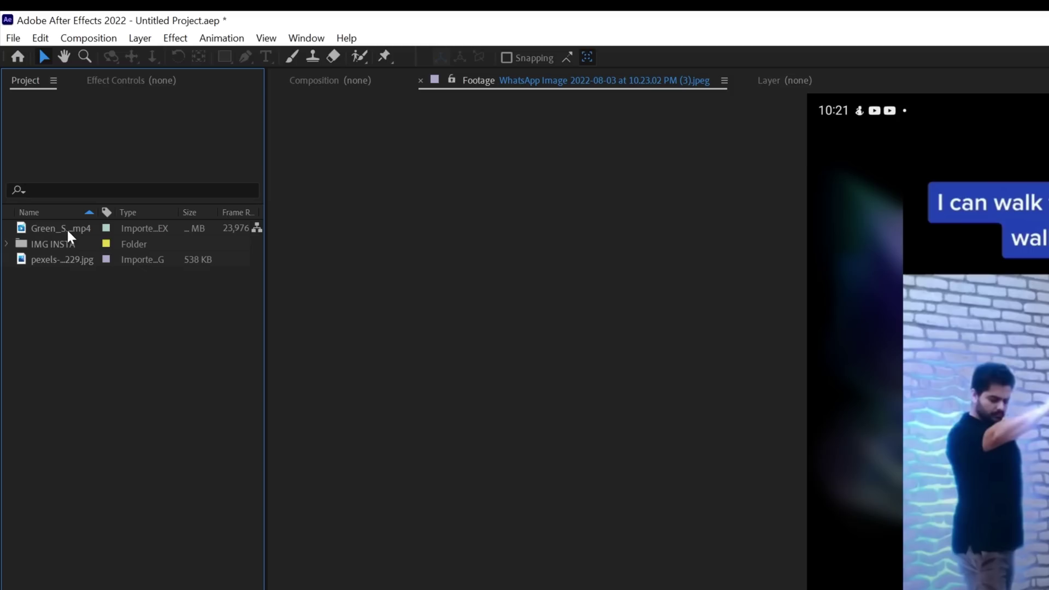
Create a composition from the green-screen phone clip and key out its green background with Keylight (1.2).
drag(32, 116, 30, 409)
drag(59, 333, 59, 333)
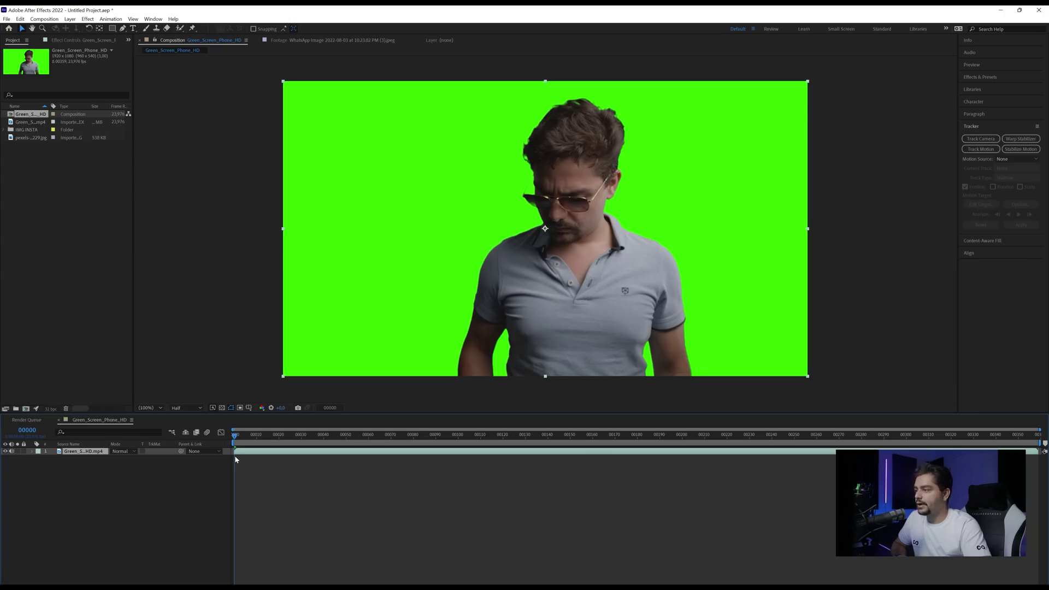
click(88, 19)
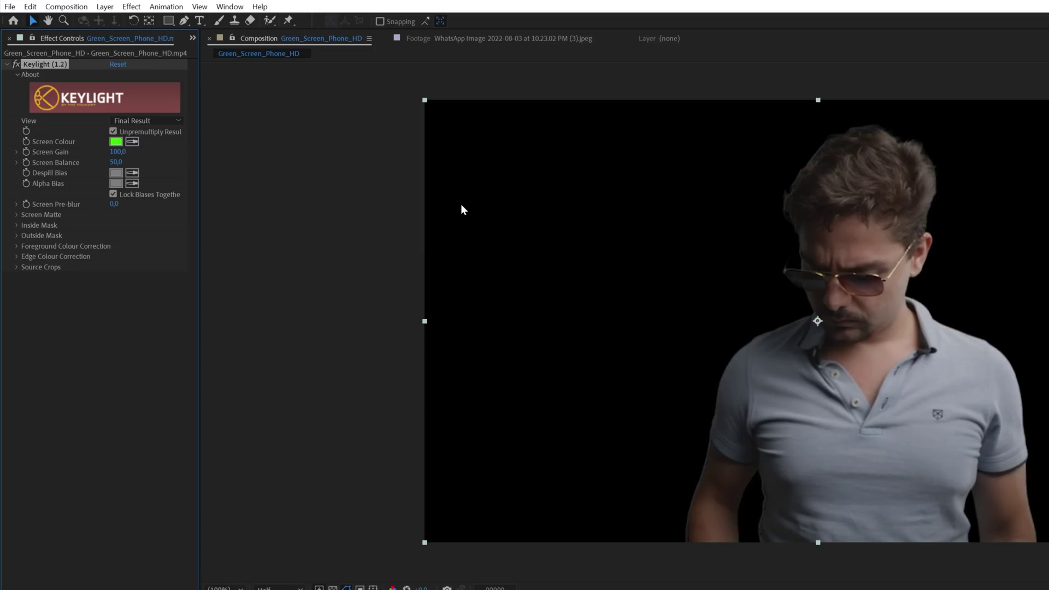
Place the pexels server-room image beneath the keyed clip and turn both into 3D layers.
click(29, 140)
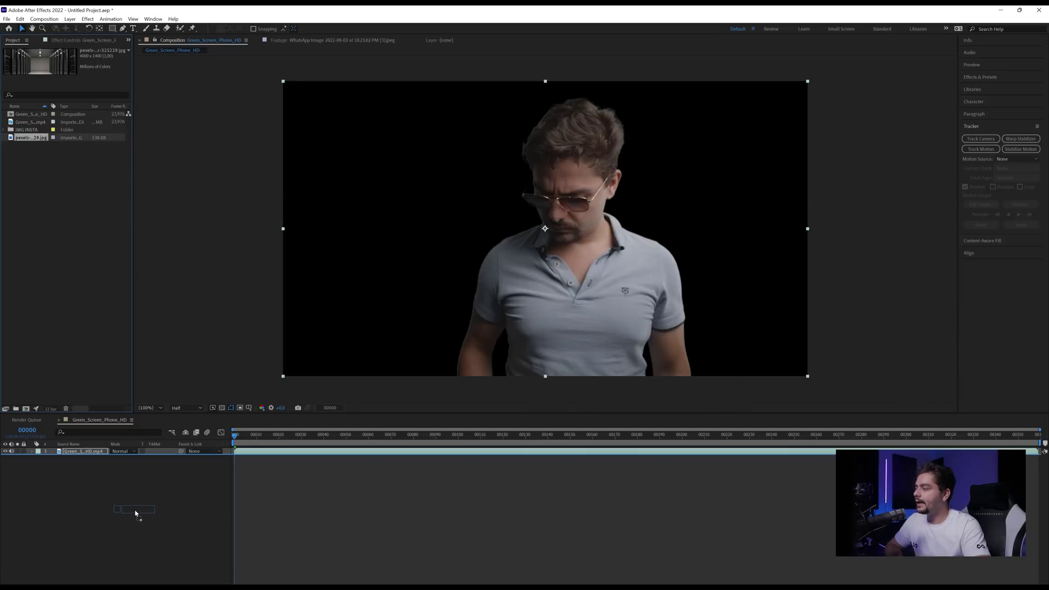
drag(136, 513, 135, 514)
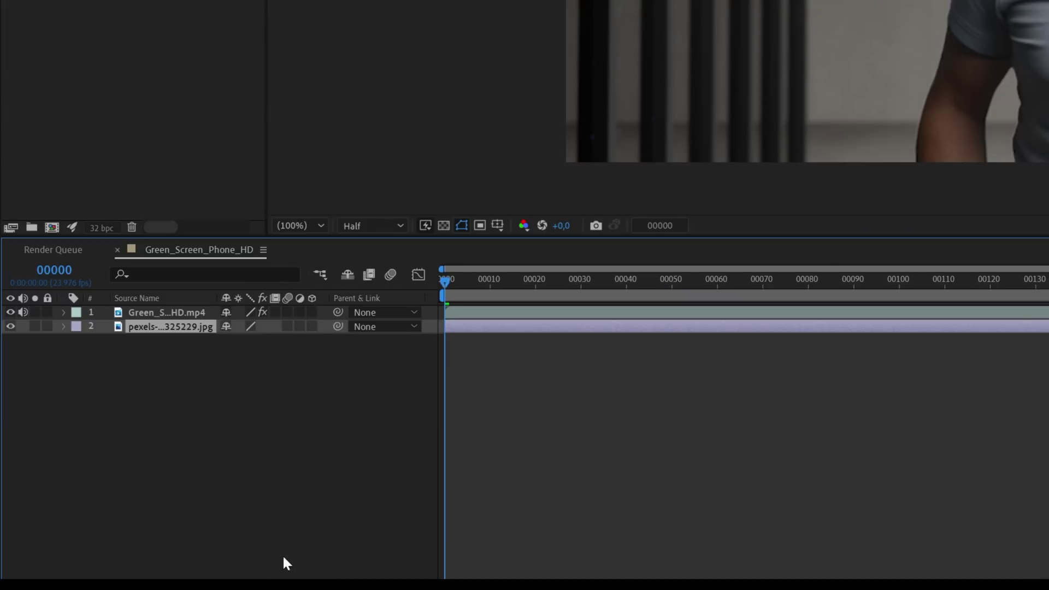
drag(311, 312, 312, 328)
click(293, 371)
Set the server-room image's Z position to 5000 and scale it up until it fills the frame.
click(183, 328)
key(p)
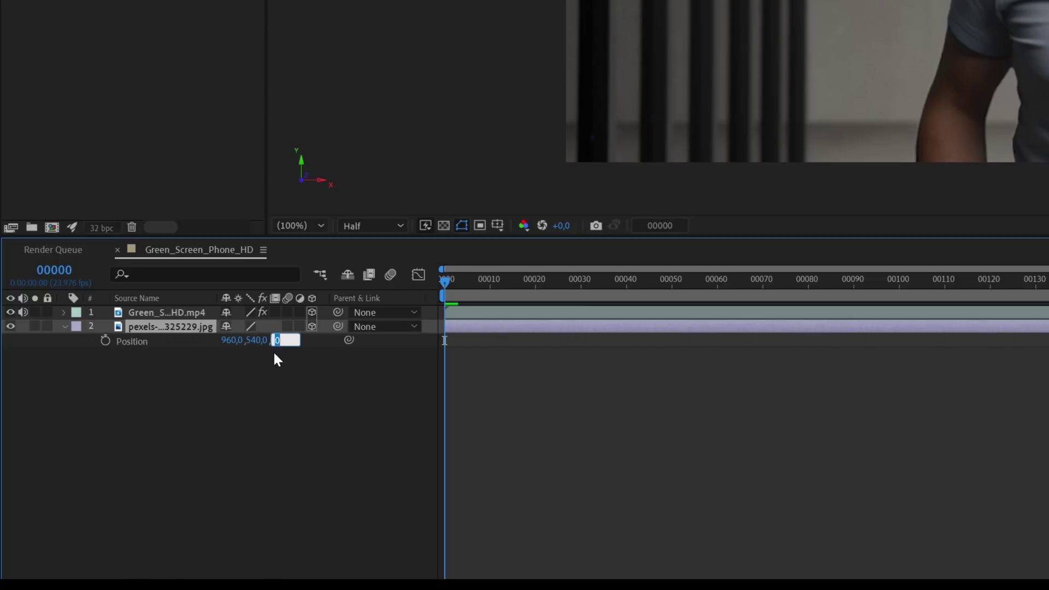
text(5000,0)
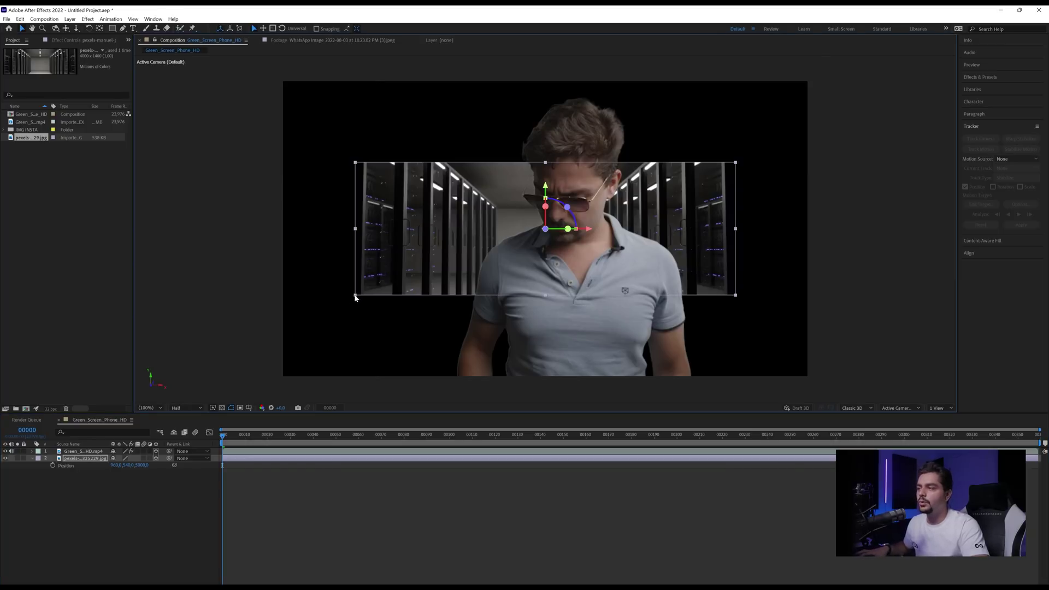
drag(355, 297, 212, 380)
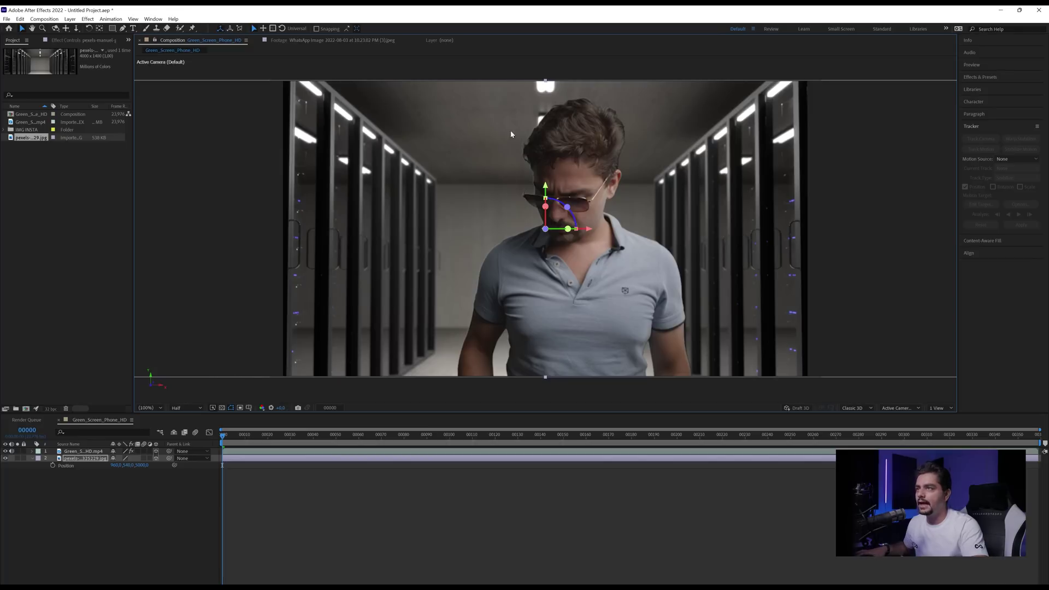
click(272, 487)
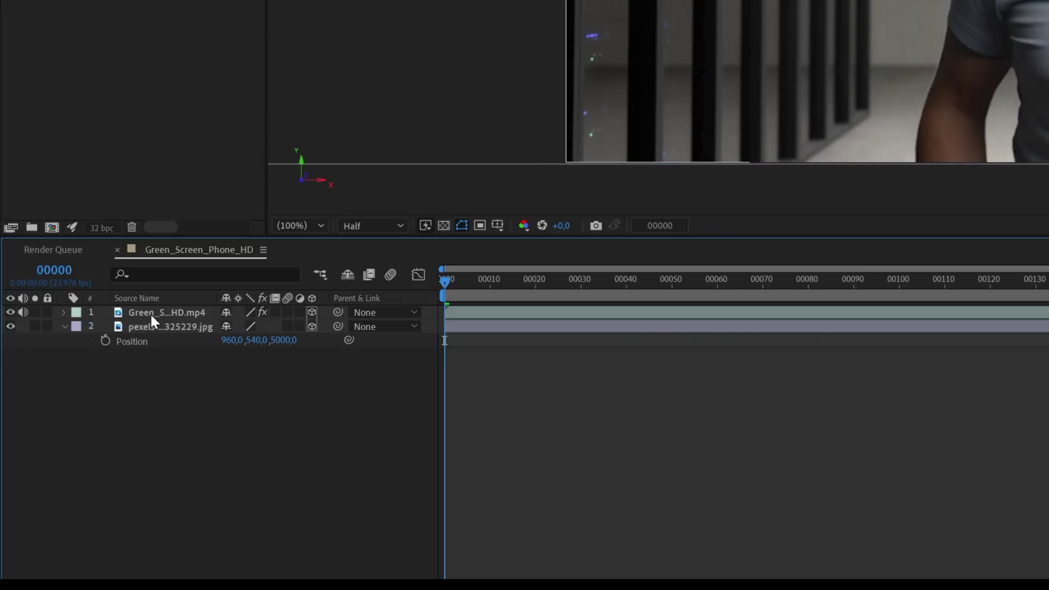
Pan the 3D view sideways to check the parallax between the keyed clip and the background image.
click(76, 451)
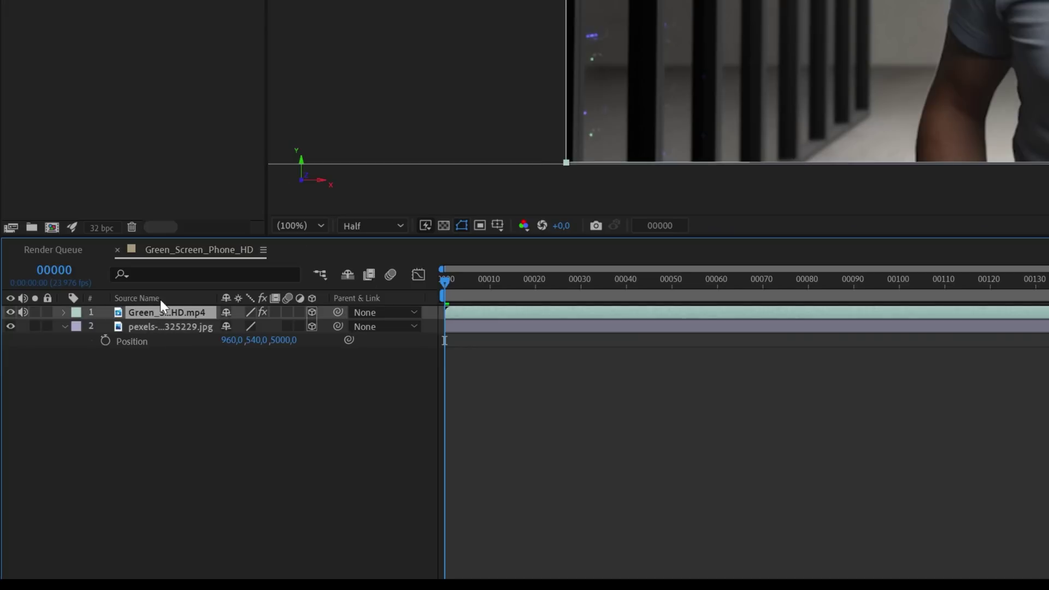
click(191, 326)
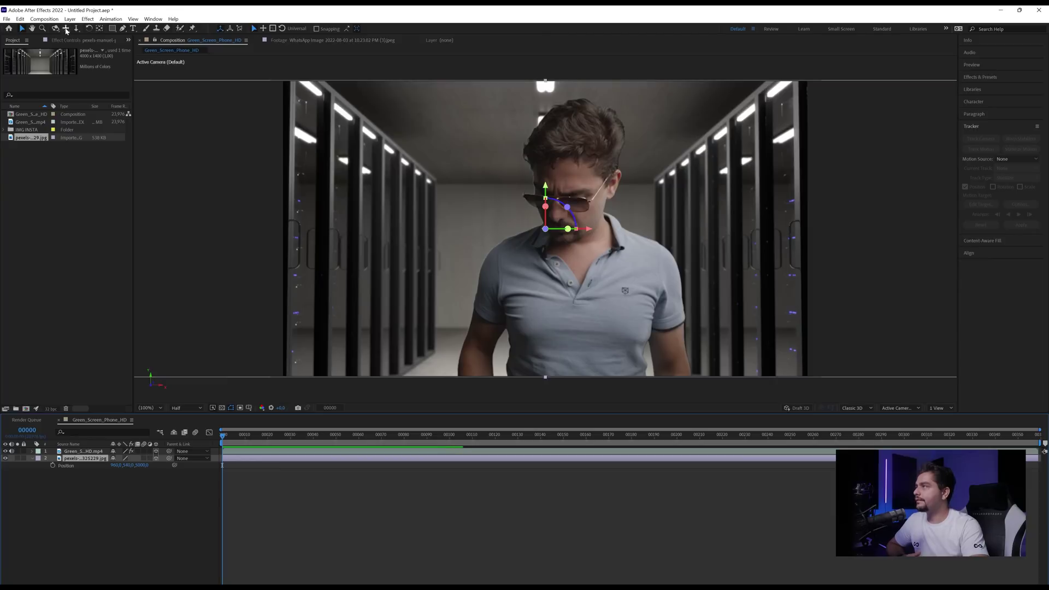
drag(610, 262, 554, 257)
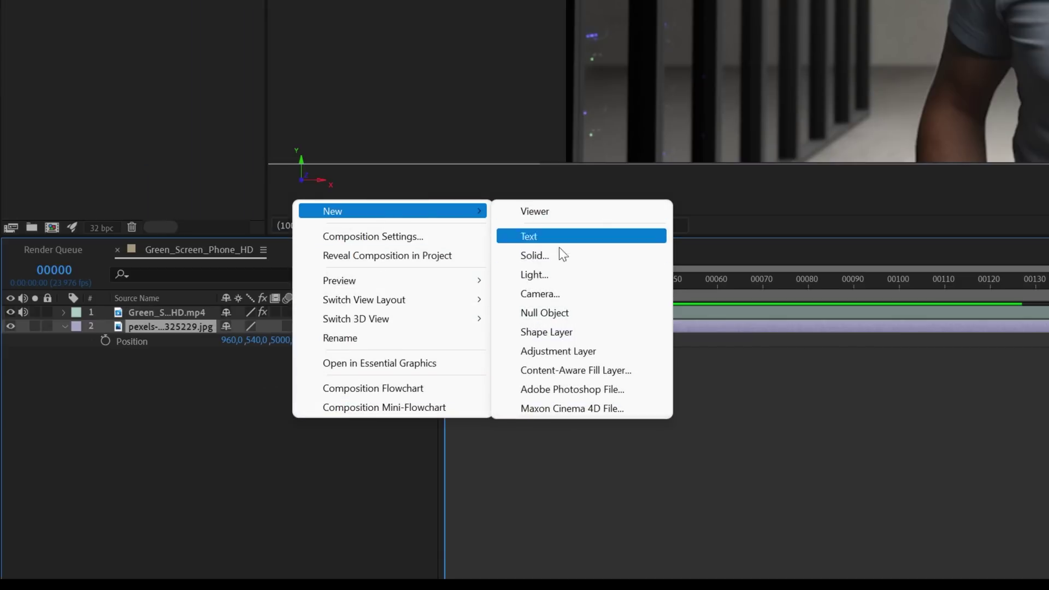
Create a two-node camera with the 35mm preset, and bring the server-room image to Z position 3545.
click(553, 298)
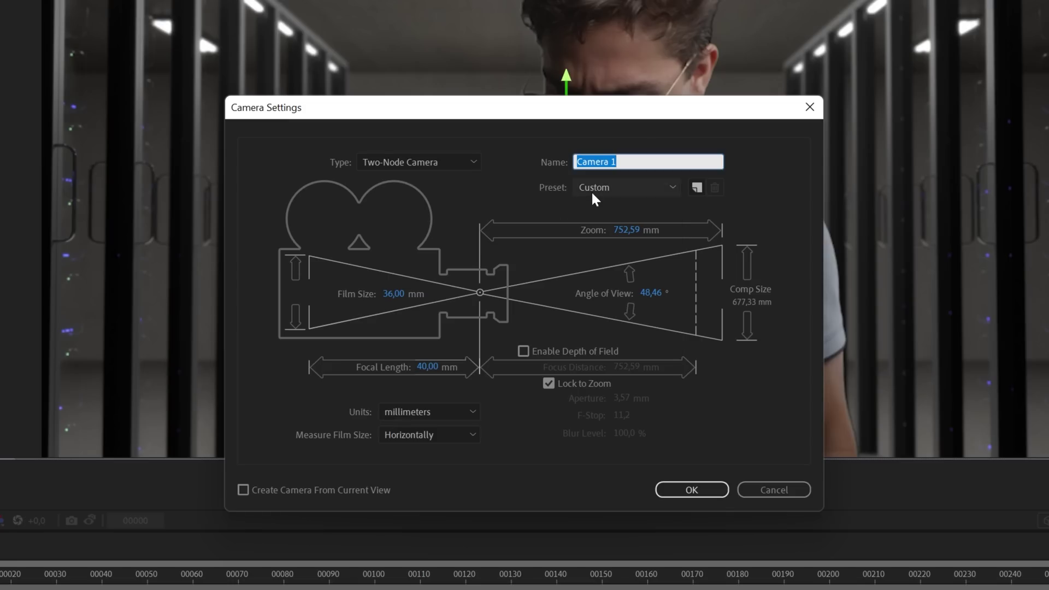
click(593, 193)
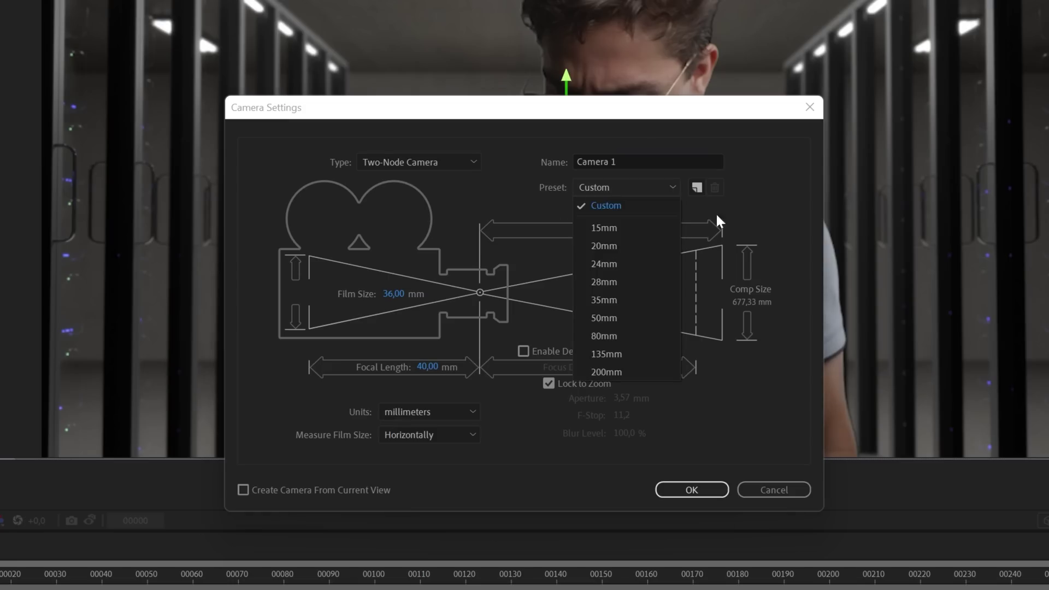
click(604, 300)
click(652, 162)
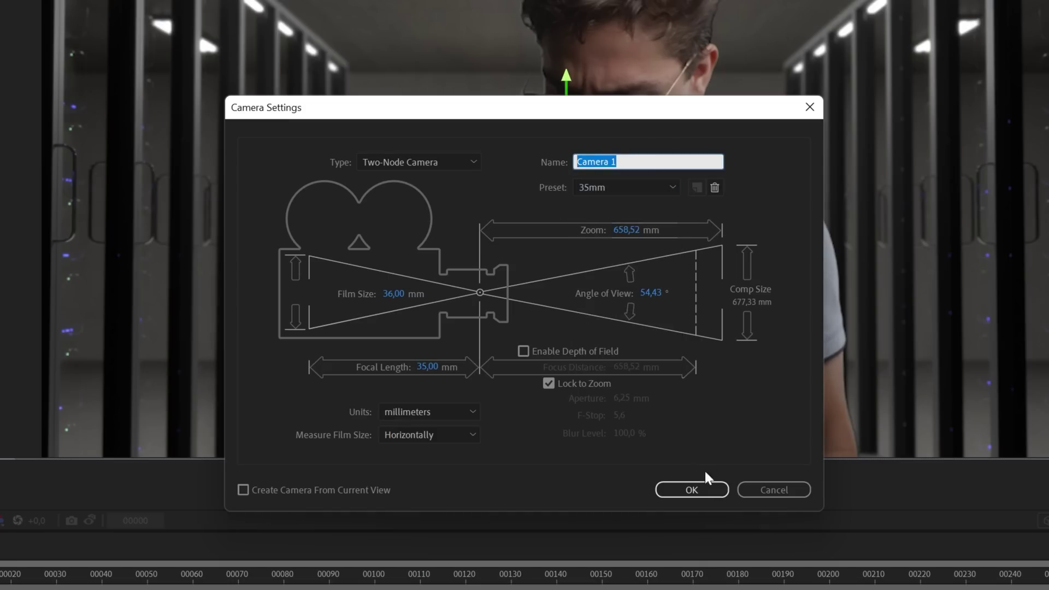
click(681, 489)
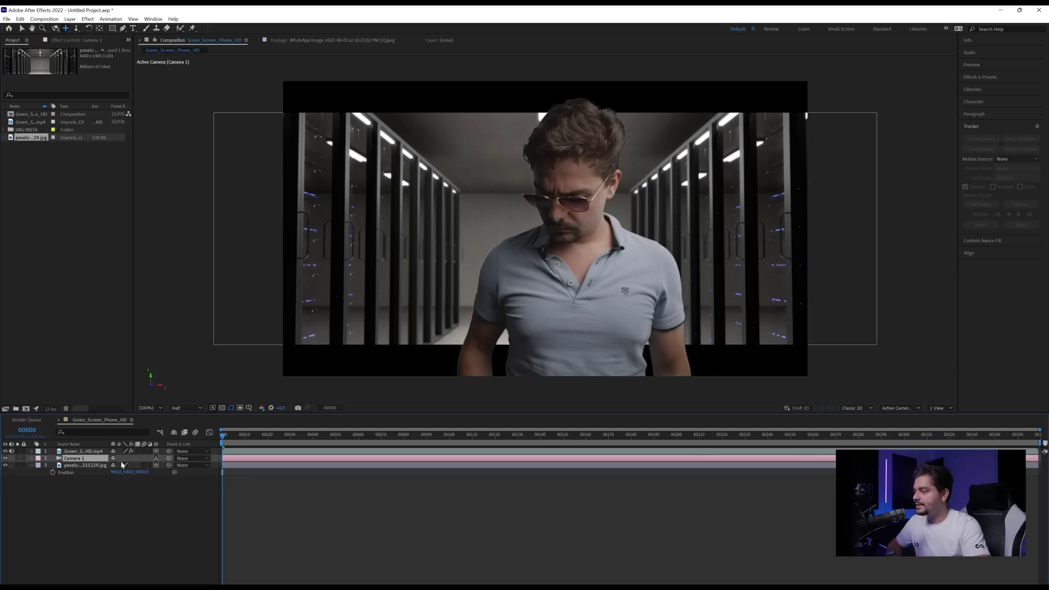
drag(143, 472, 102, 478)
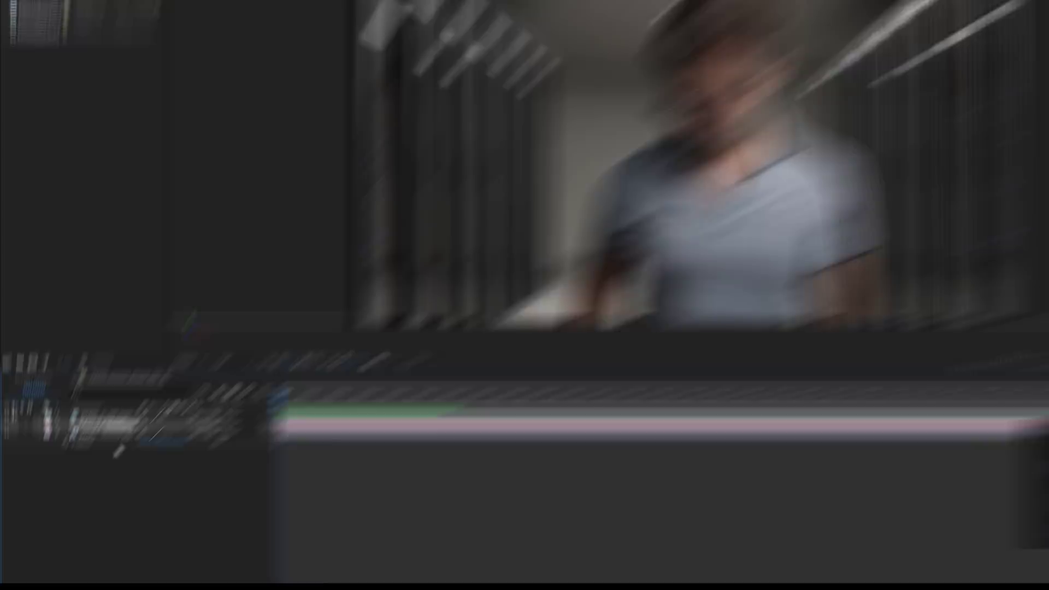
Add a 3D null object and parent Camera 1 to it.
right_click(92, 491)
mouse_move(261, 194)
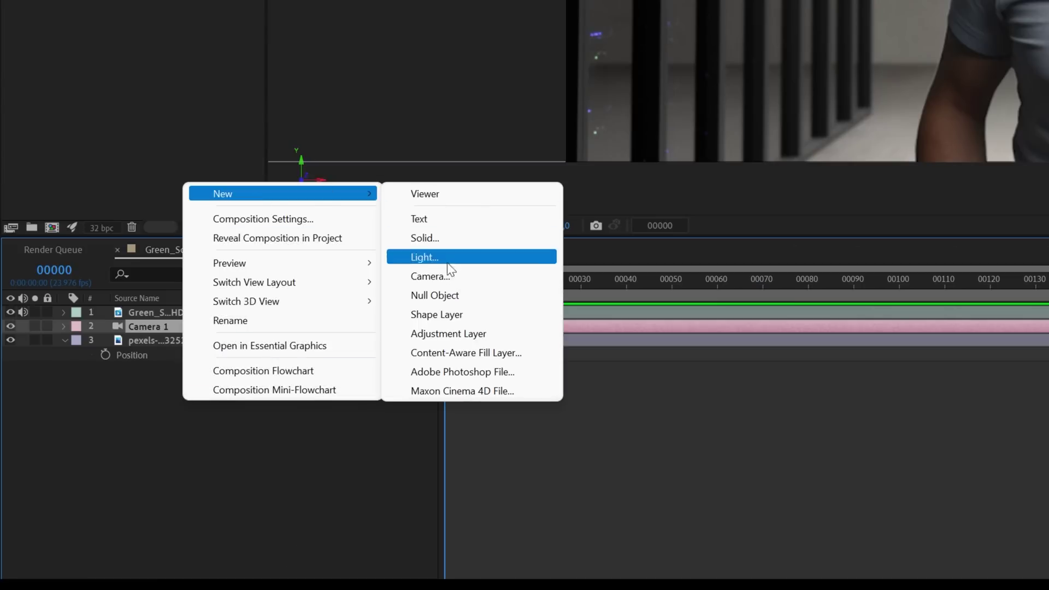
click(438, 295)
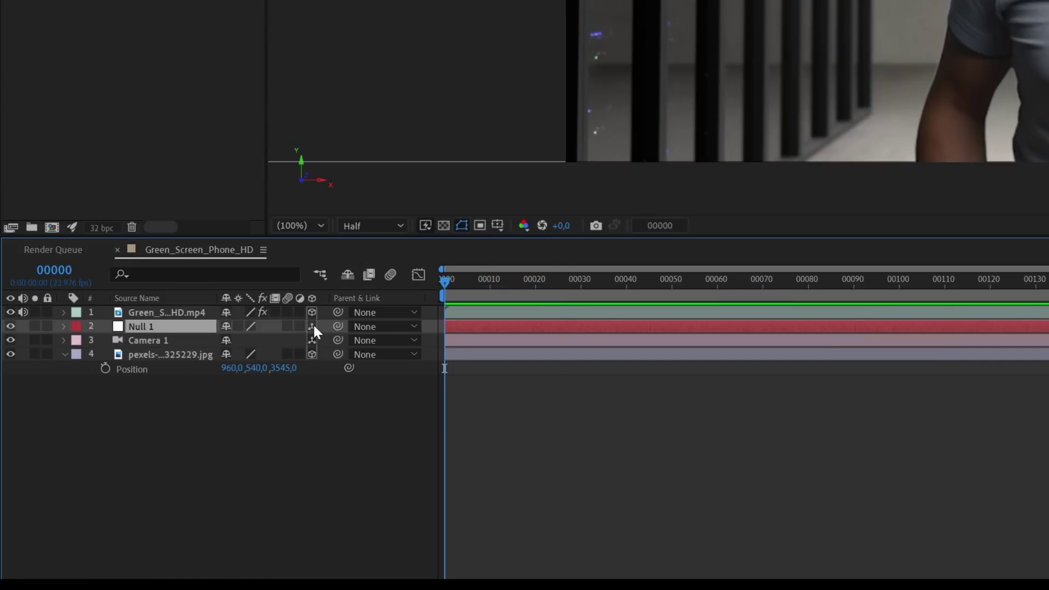
click(145, 339)
drag(196, 334, 185, 329)
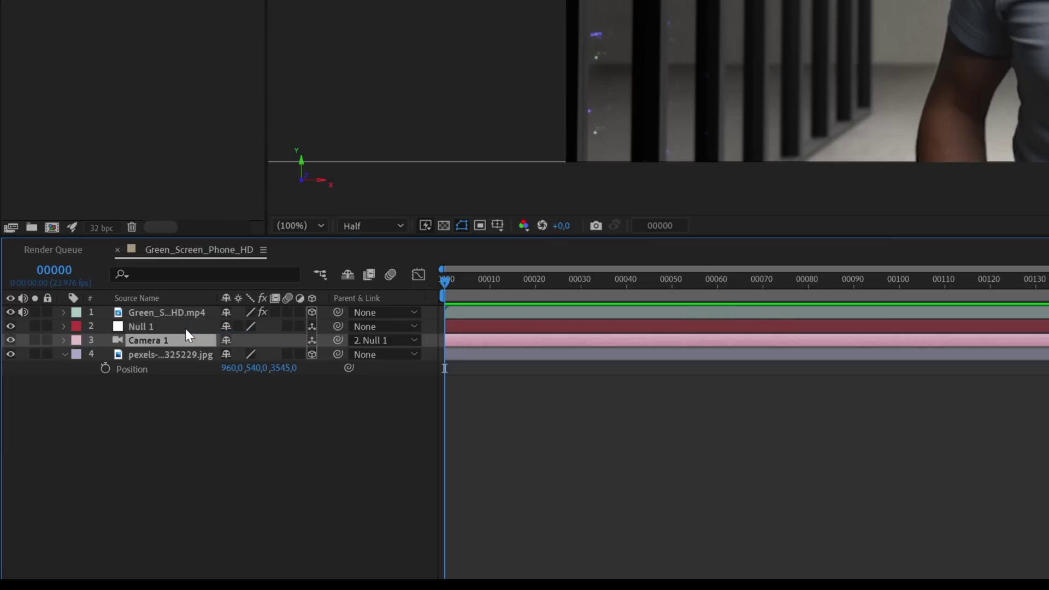
Rename the null layer as CAMERA CONTROL.
click(186, 329)
key(Return)
text(CAME)
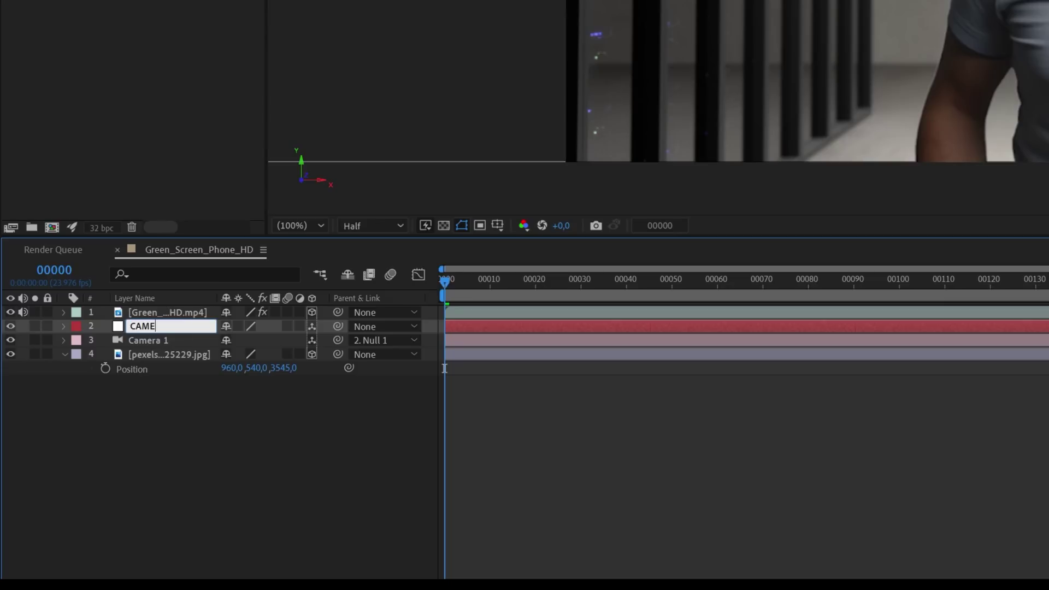
text(RA CONTROL)
key(Return)
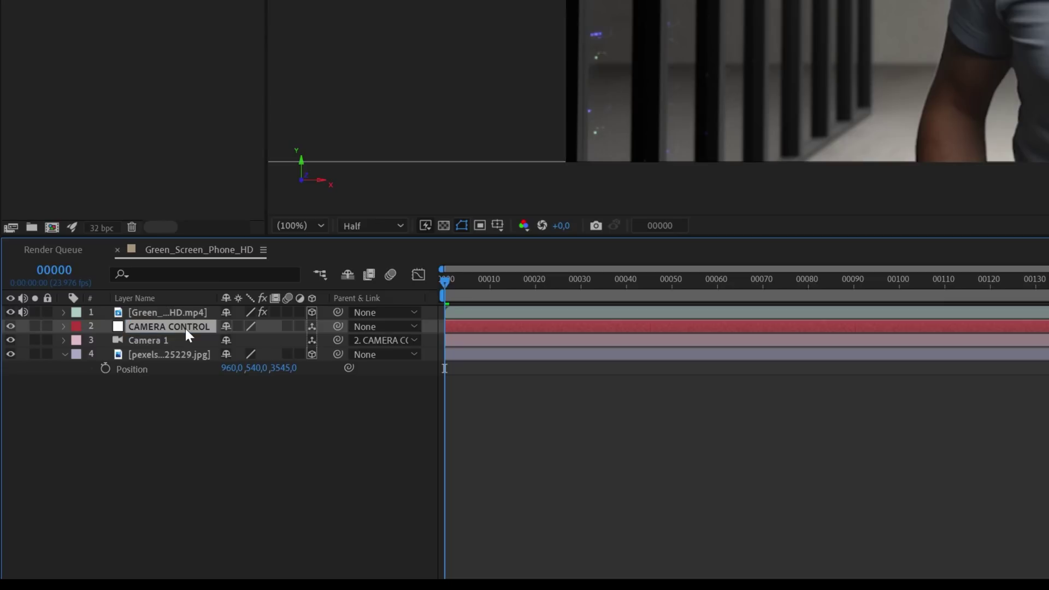
Add a Position keyframe to the CAMERA CONTROL null at frame 0 and play the composition.
key(p)
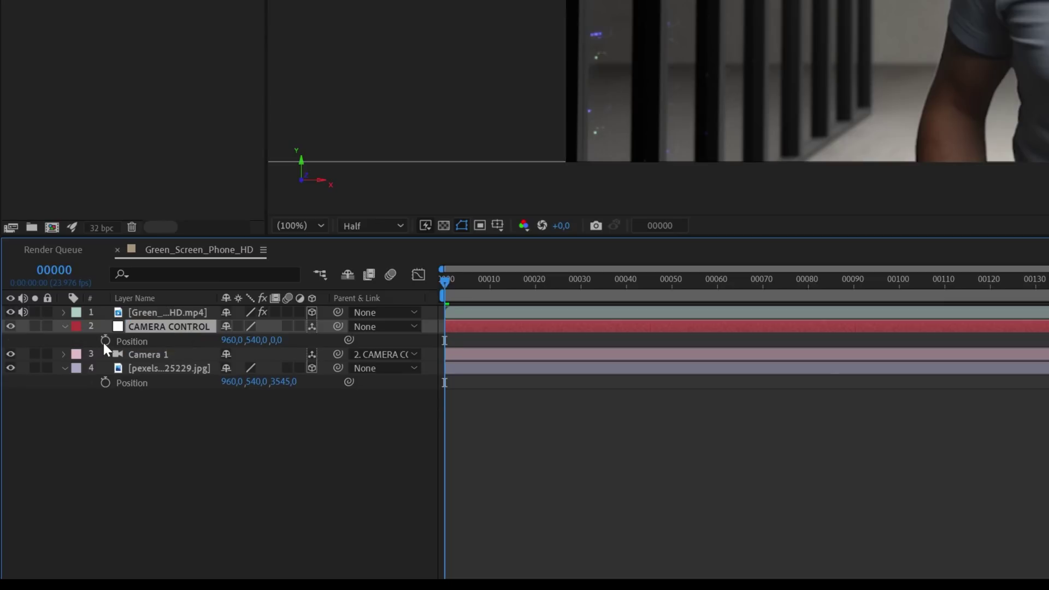
click(104, 342)
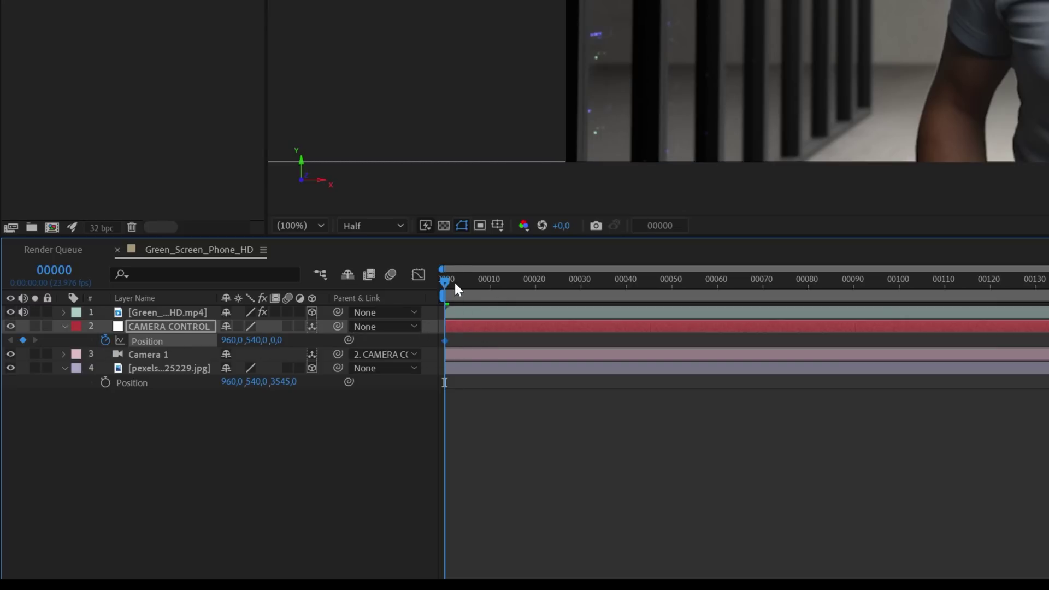
key(space)
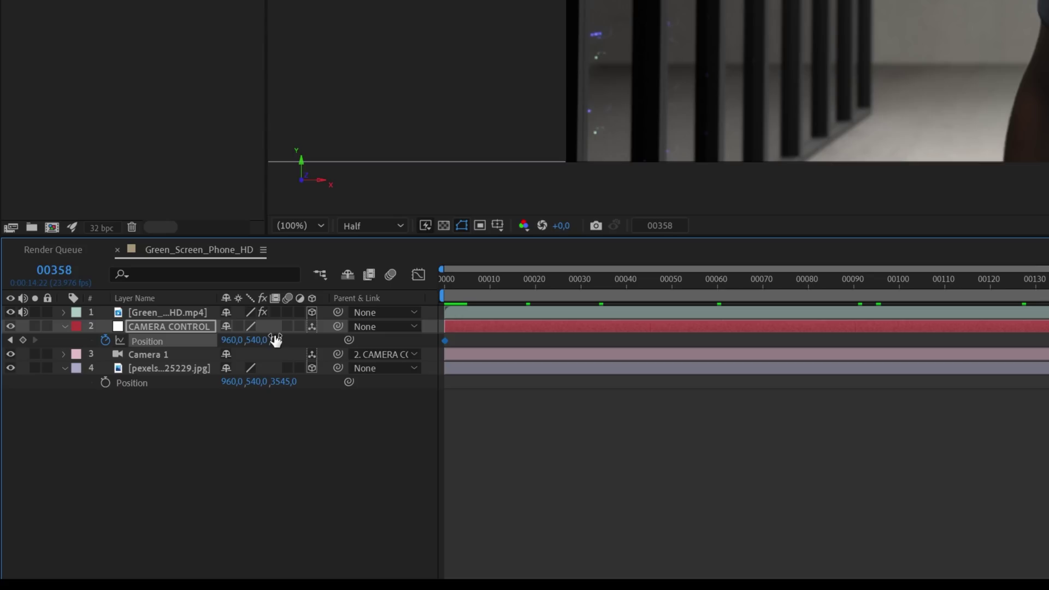
Keyframe the CAMERA CONTROL null's Position at the last frame with the camera closer to the man, then time-reverse the Position keyframes and preview.
drag(276, 340, 597, 339)
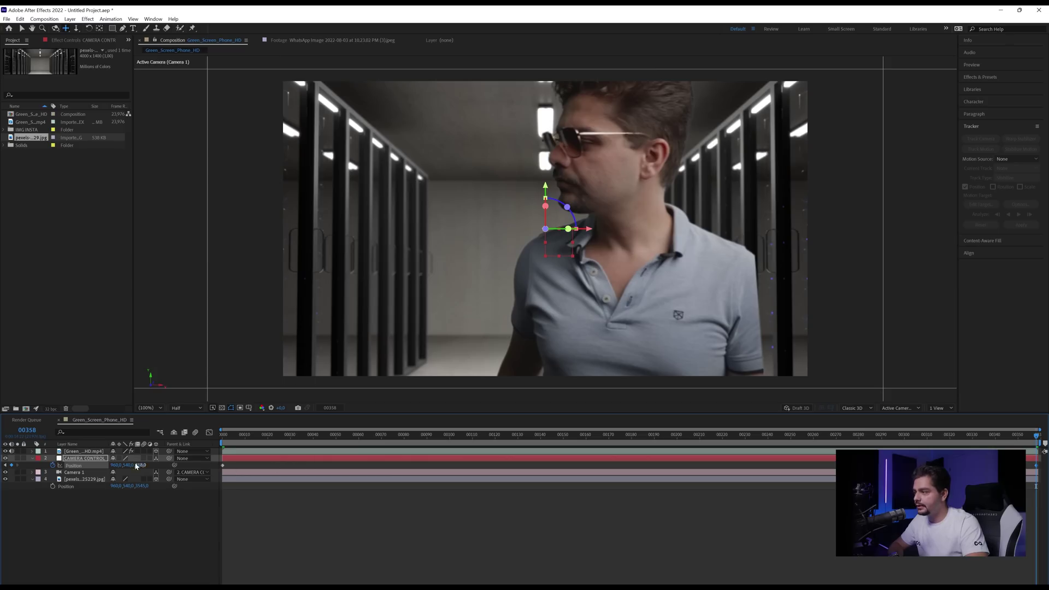
drag(127, 466, 92, 480)
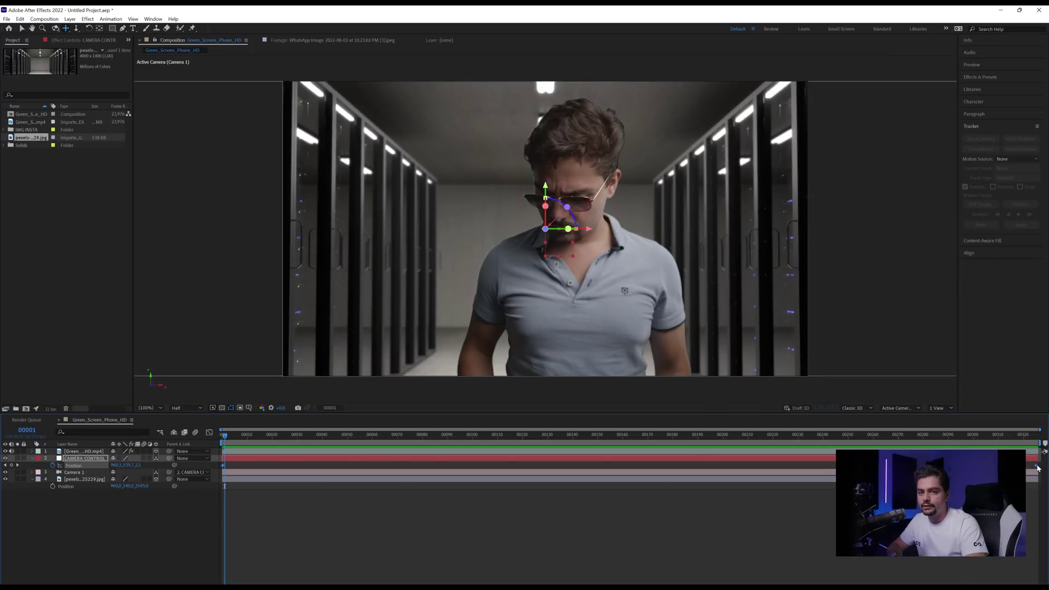
right_click(1038, 468)
mouse_move(980, 573)
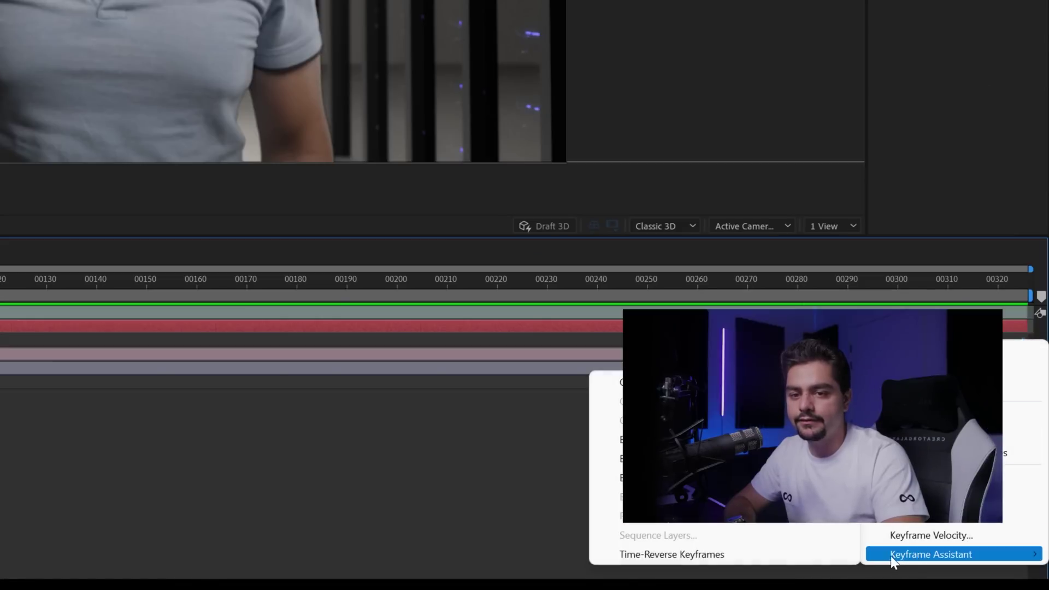
click(675, 555)
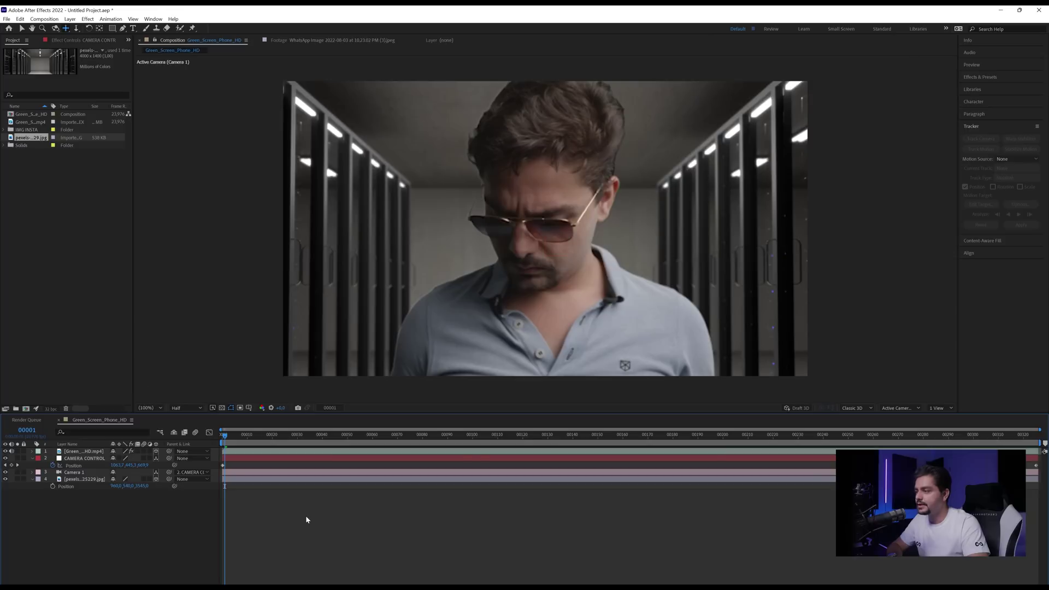
key(space)
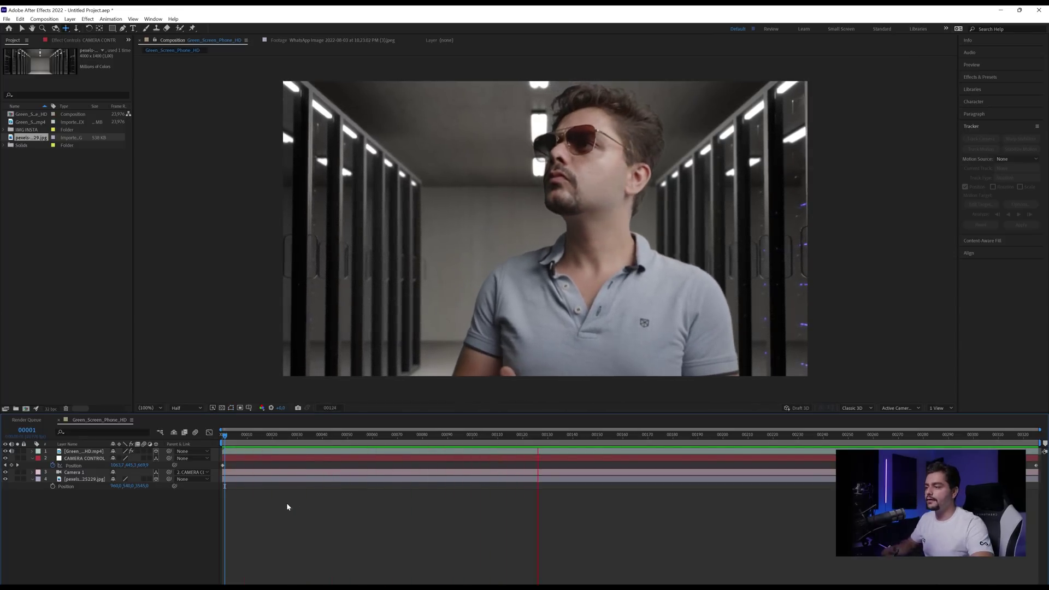
At frame 166, add all nine IMG INSTA images above the other layers in the composition and make them 3D layers.
drag(334, 445, 638, 499)
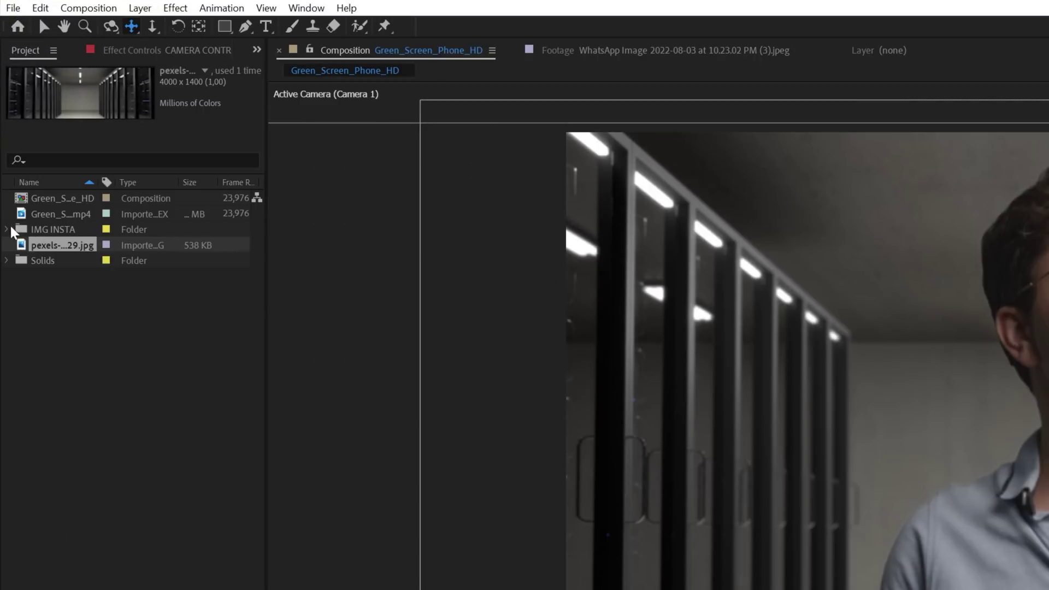
click(7, 230)
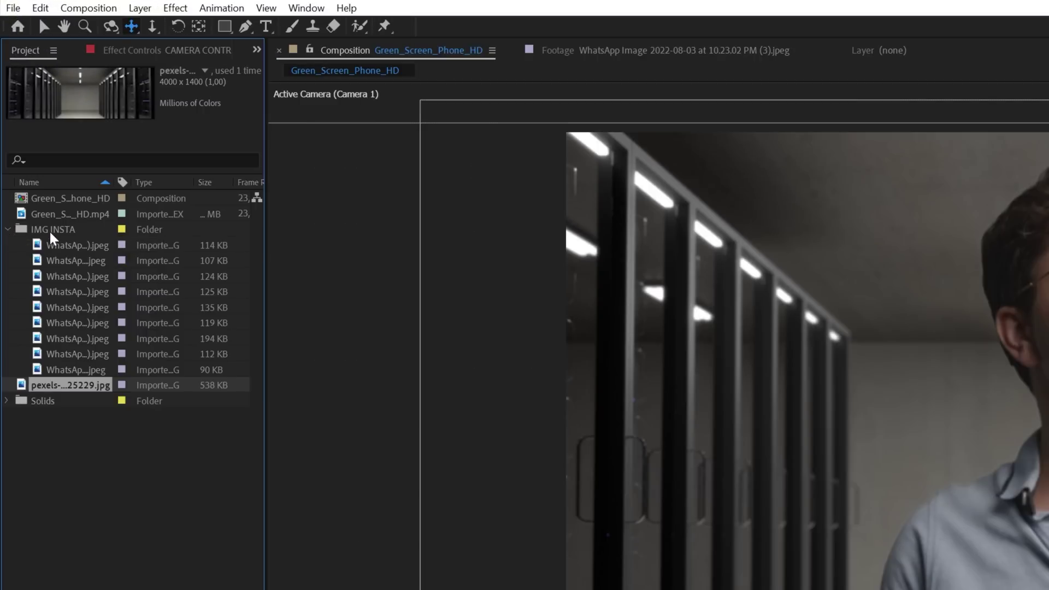
click(76, 246)
shift+click(75, 371)
drag(84, 369, 158, 318)
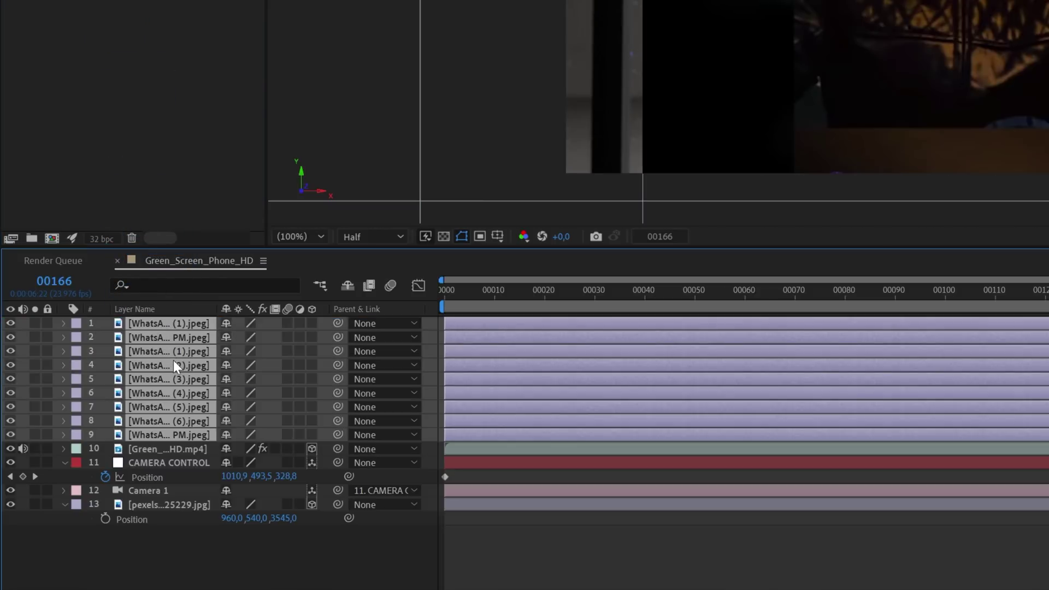
click(313, 322)
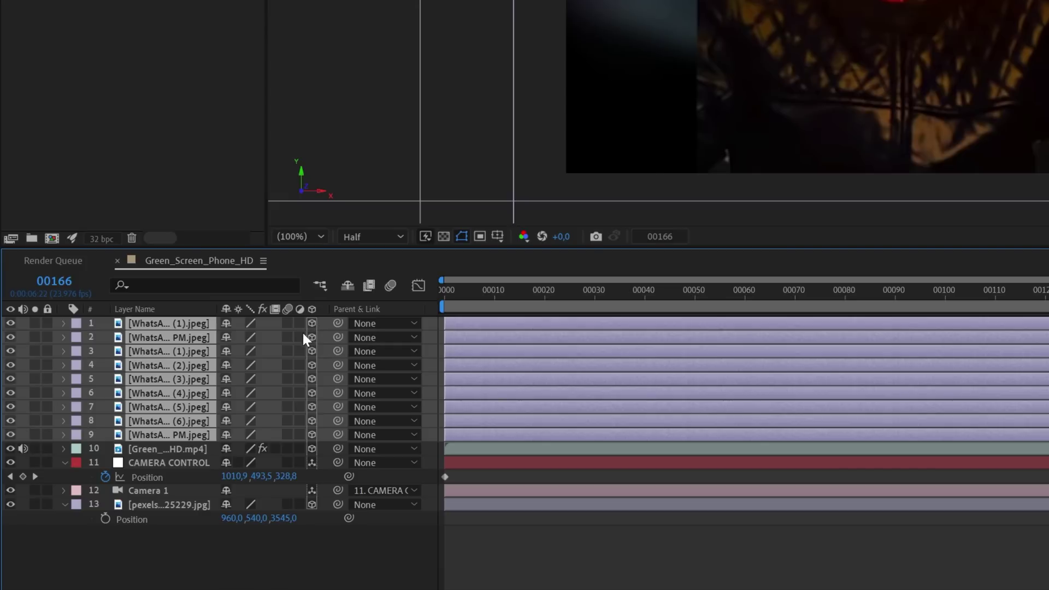
Set the Scale of all nine image layers to 30%.
key(s)
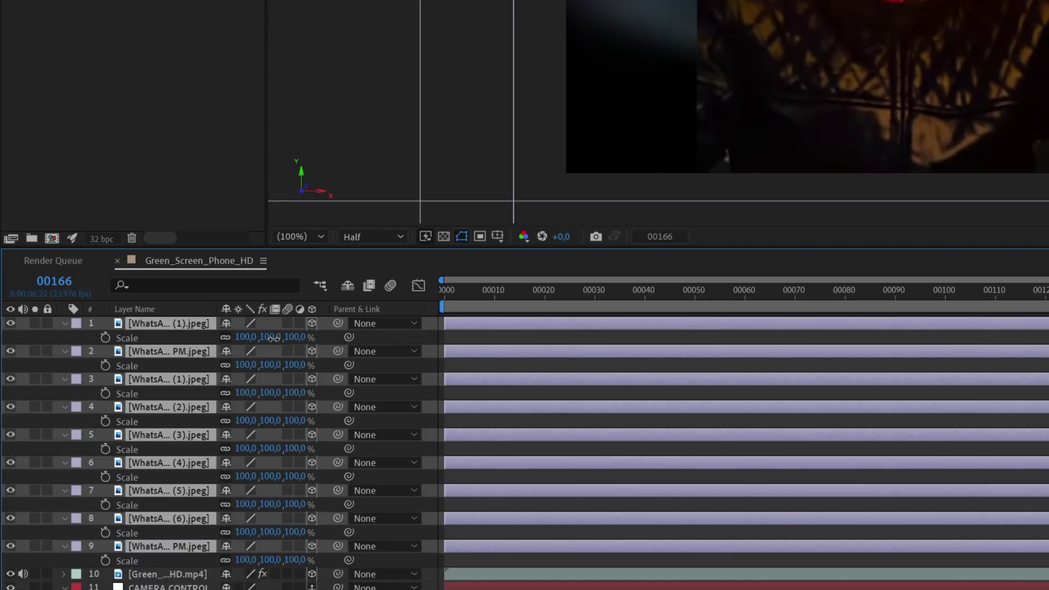
click(273, 337)
key(Return)
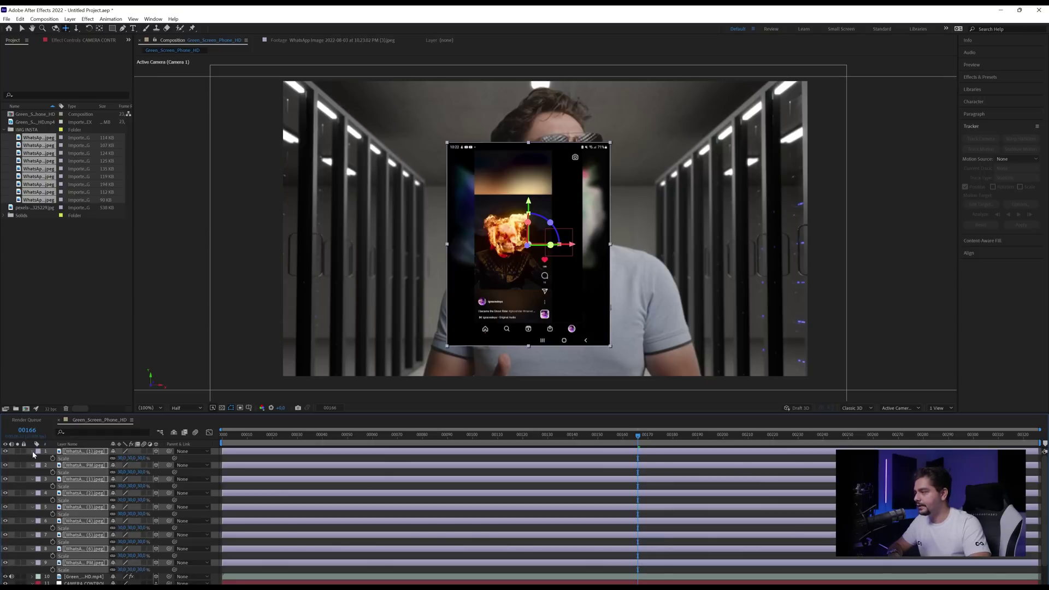
Draw a rectangular mask around the post in the first image layer and copy the mask to the other eight image layers.
click(32, 452)
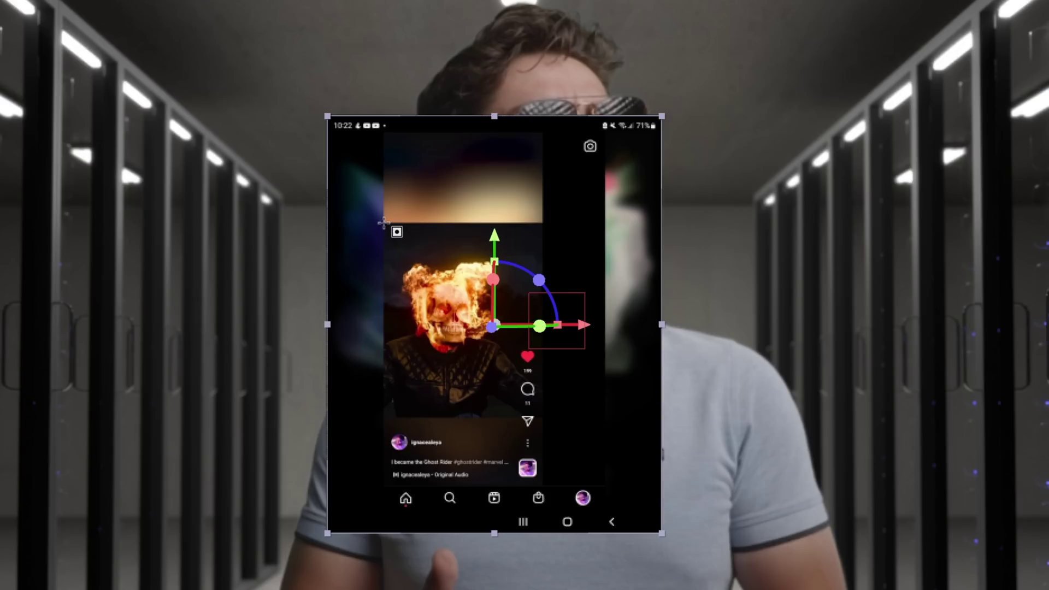
drag(384, 223, 542, 484)
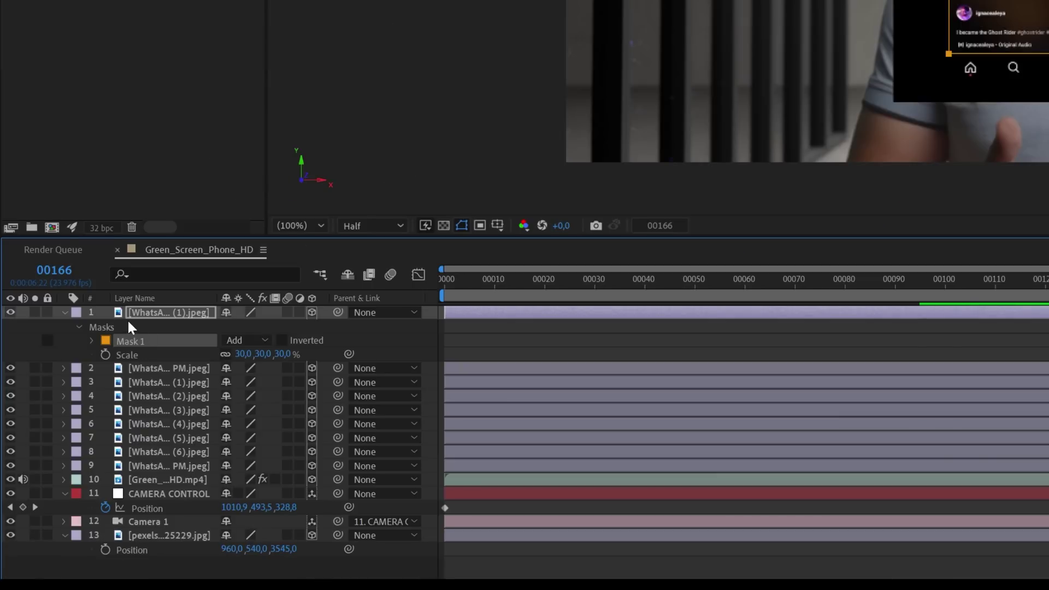
click(148, 372)
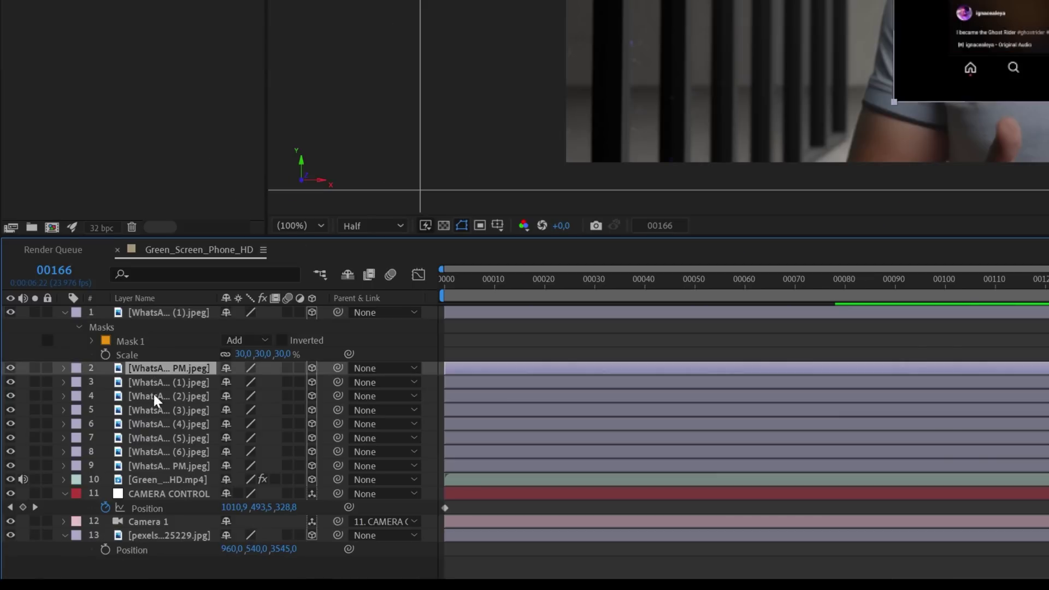
shift+click(170, 478)
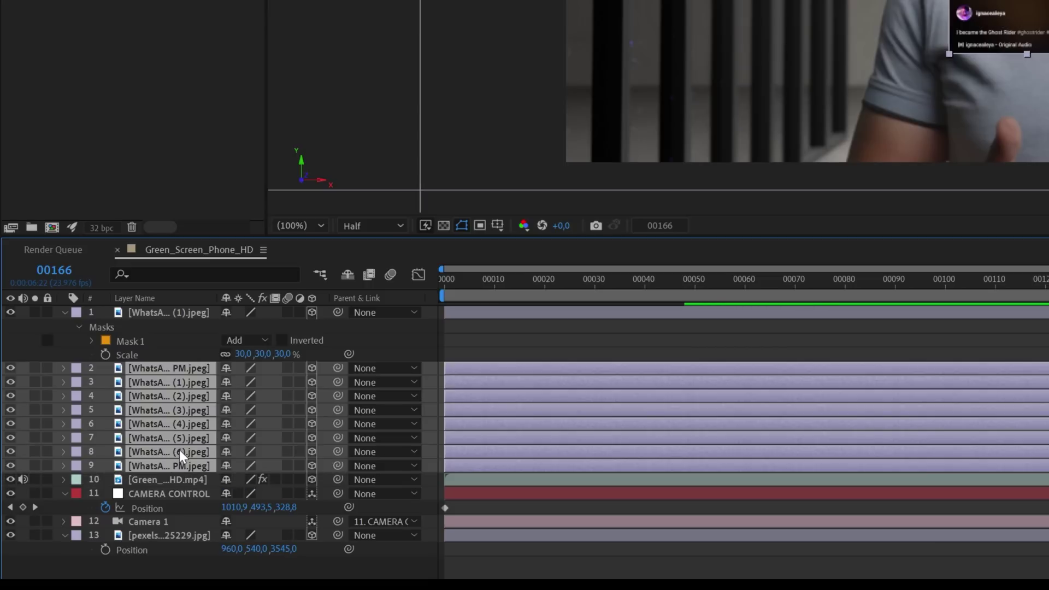
drag(179, 450, 146, 422)
click(35, 334)
Hide the first three image layers one by one to check the masked images beneath, and show them again.
click(13, 312)
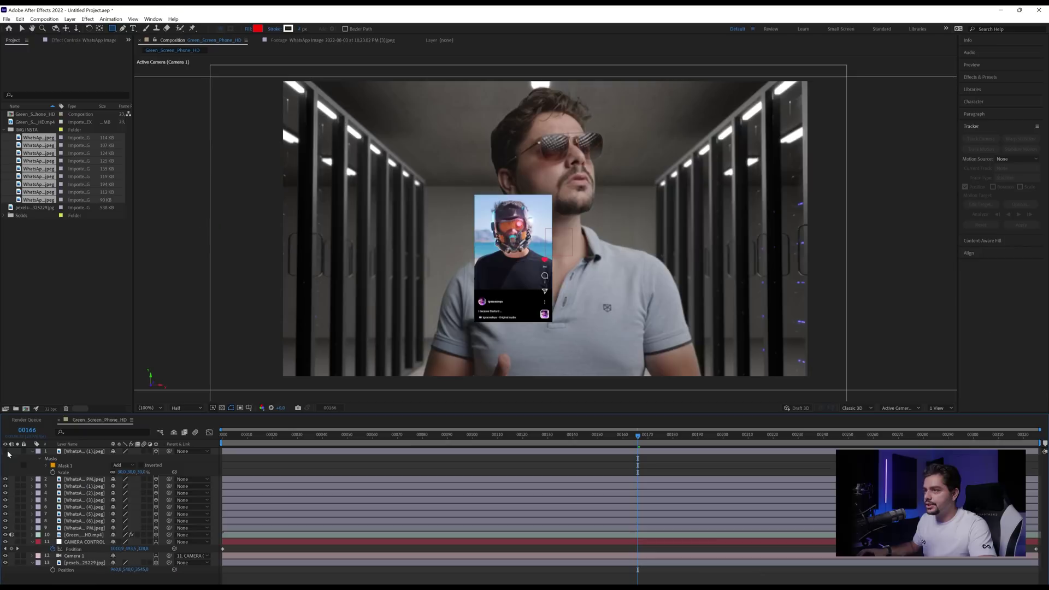
click(6, 479)
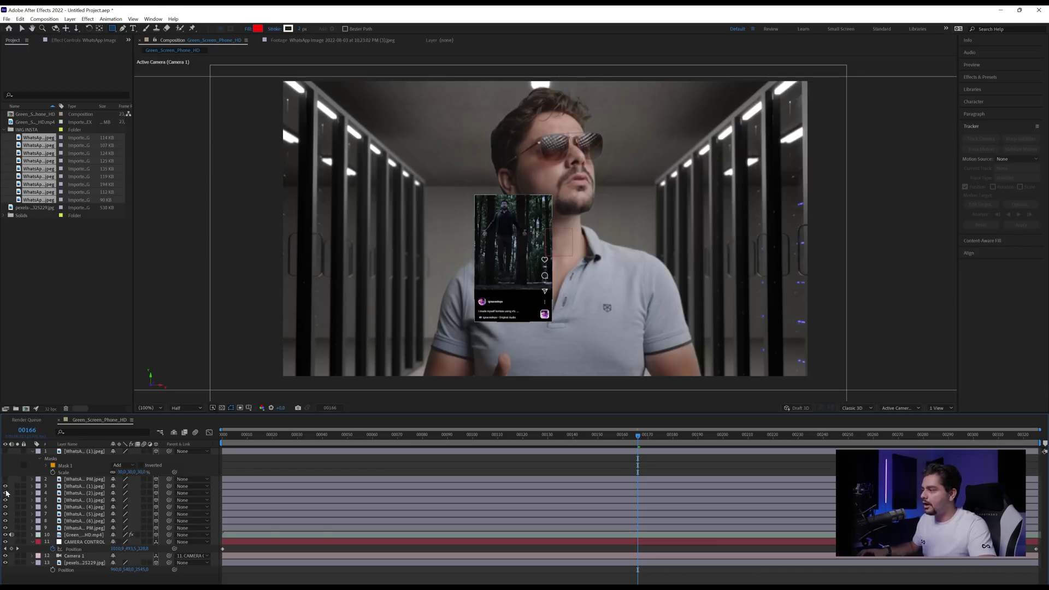
click(5, 486)
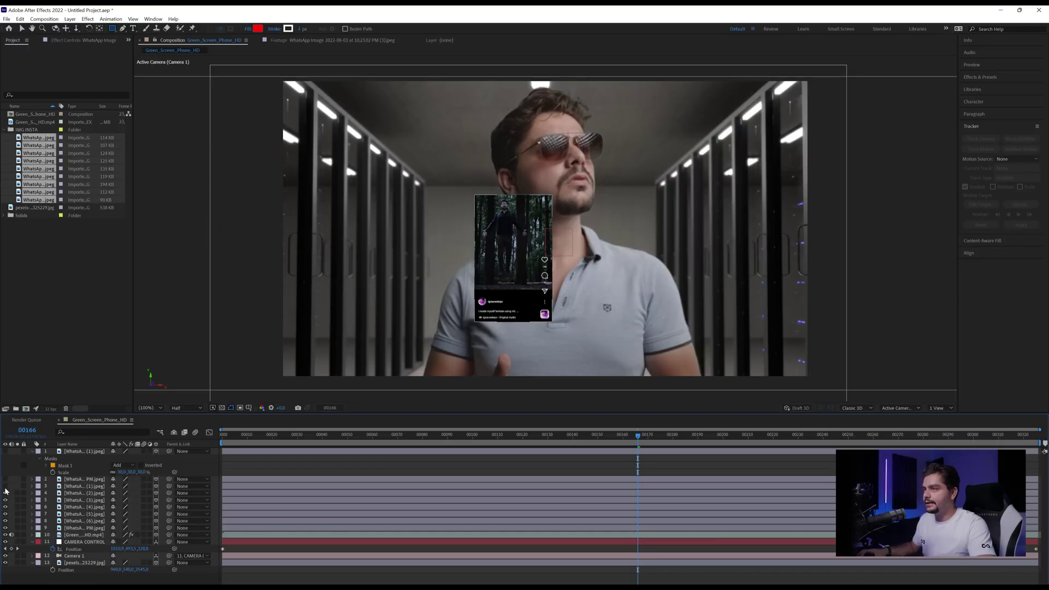
click(5, 486)
click(5, 486)
click(6, 479)
click(6, 452)
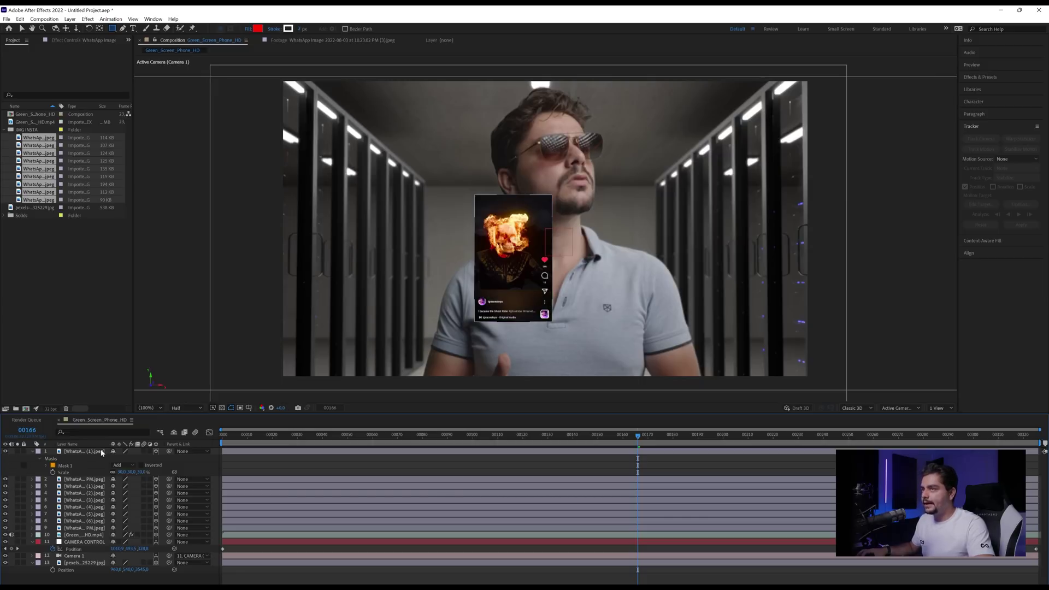
Reveal the Position property of all nine image layers.
click(97, 452)
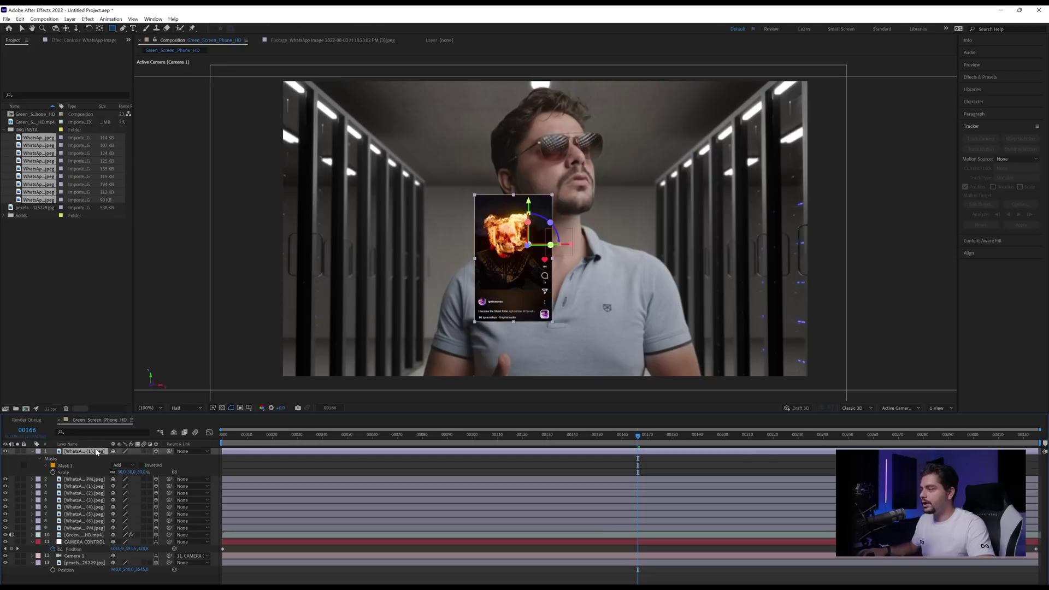
key(p)
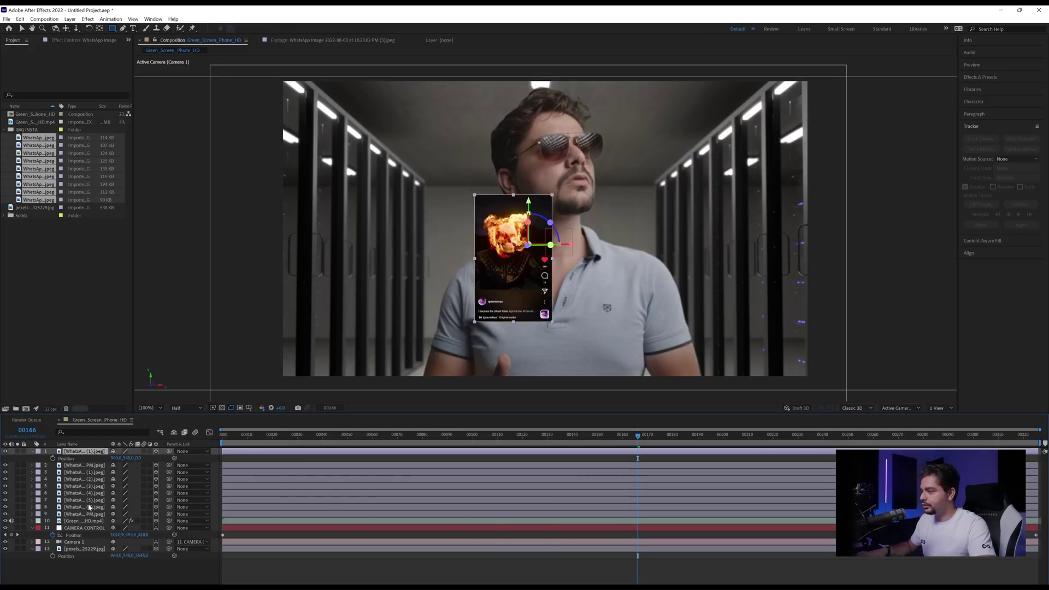
shift+click(87, 516)
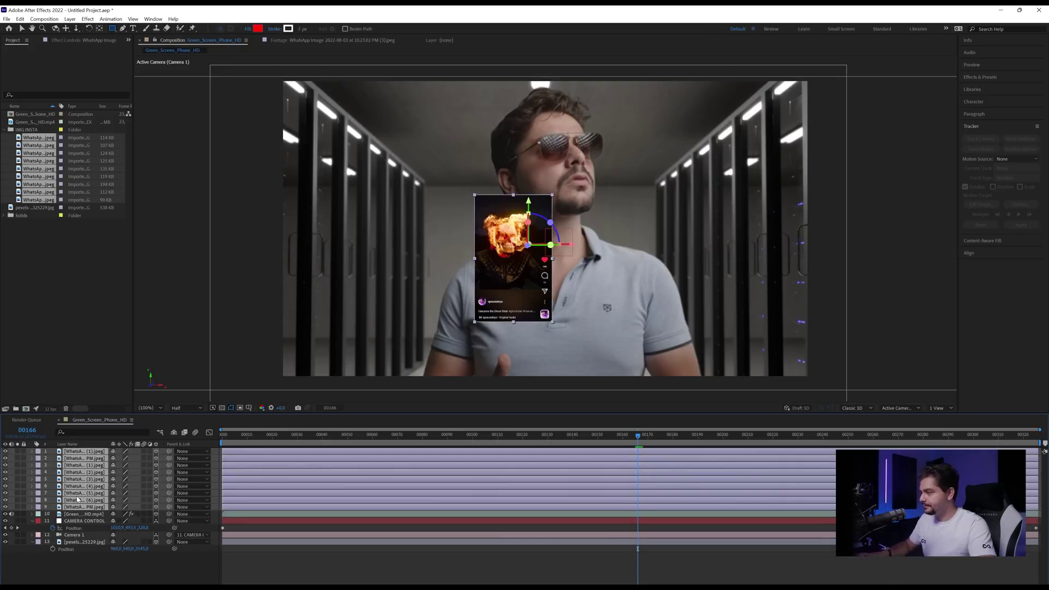
key(p)
click(160, 457)
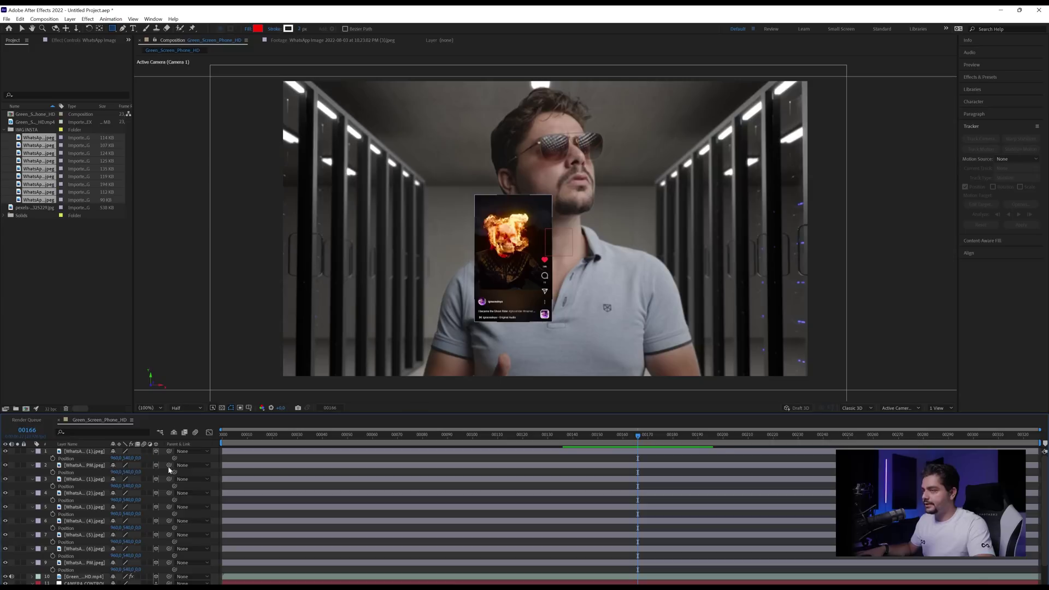
Rotate the flaming-skull image in 3D and place it to the upper right of the man at position 1346.1, 237.4, -444.3.
click(89, 453)
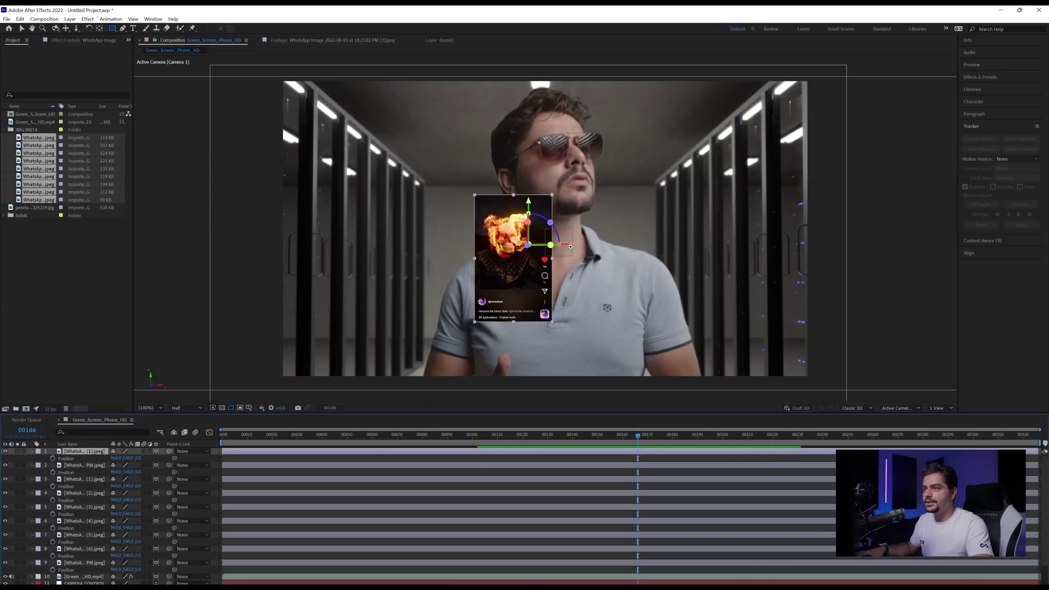
key(v)
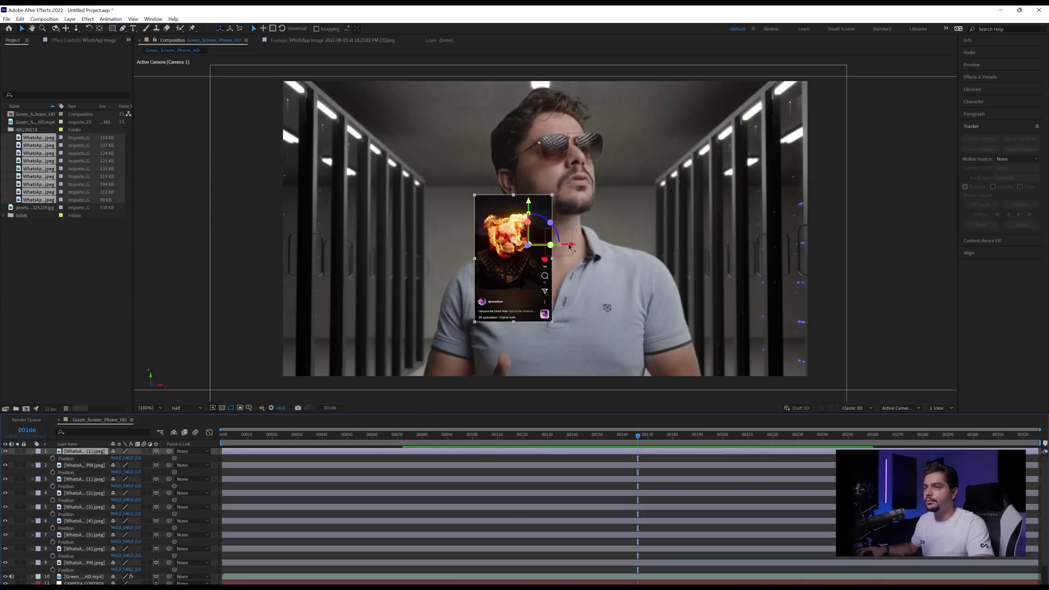
drag(569, 246, 787, 247)
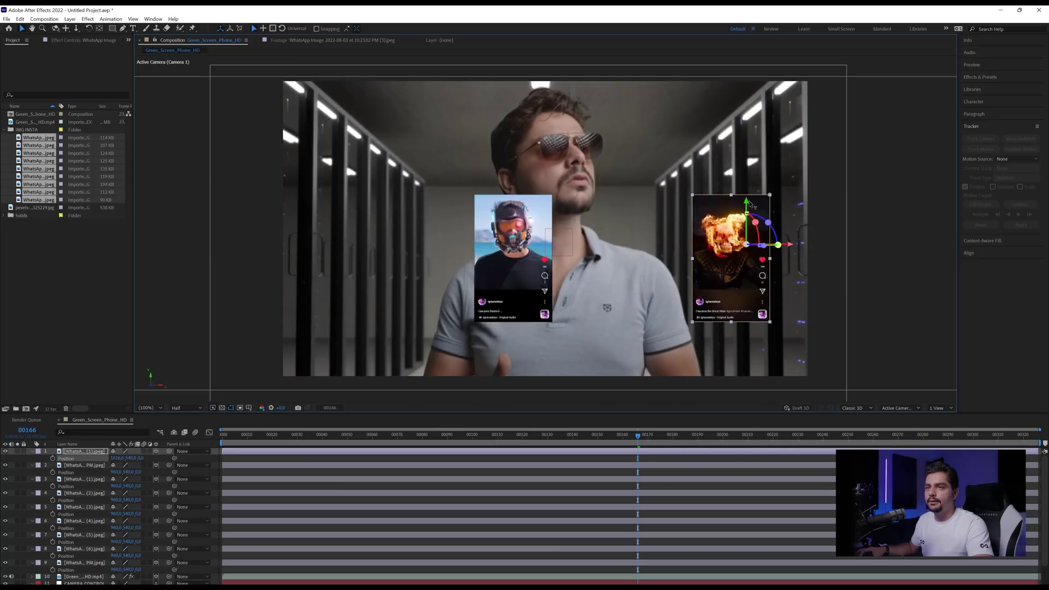
drag(749, 204, 749, 155)
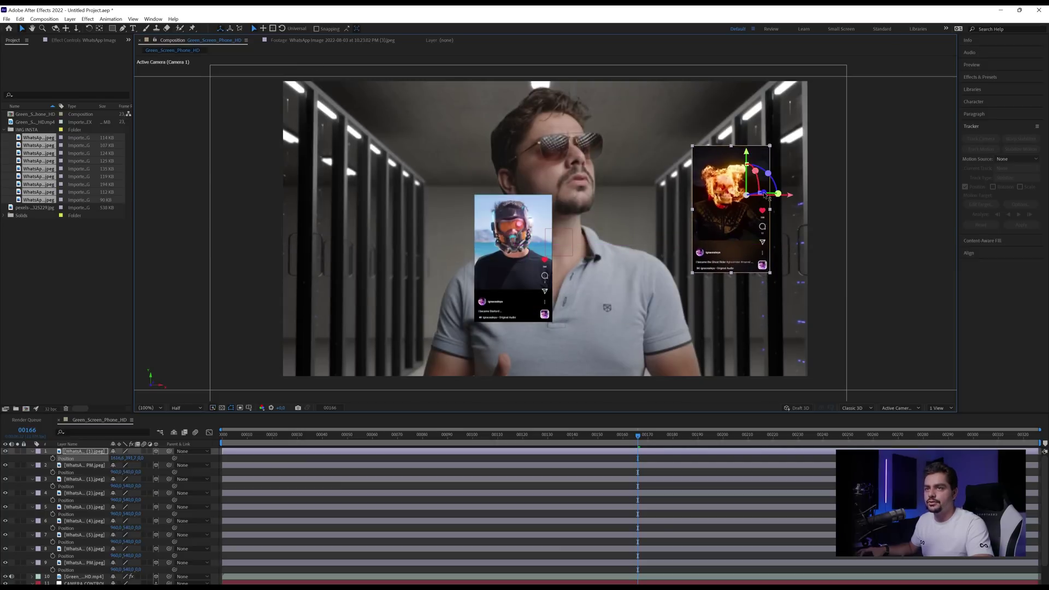
drag(772, 198, 799, 188)
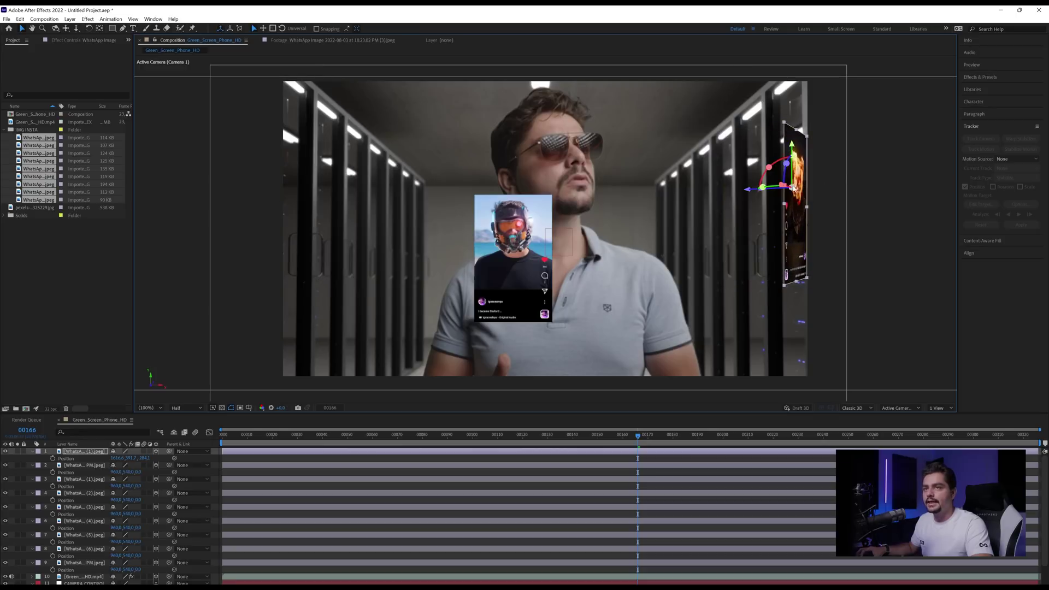
drag(790, 141, 790, 109)
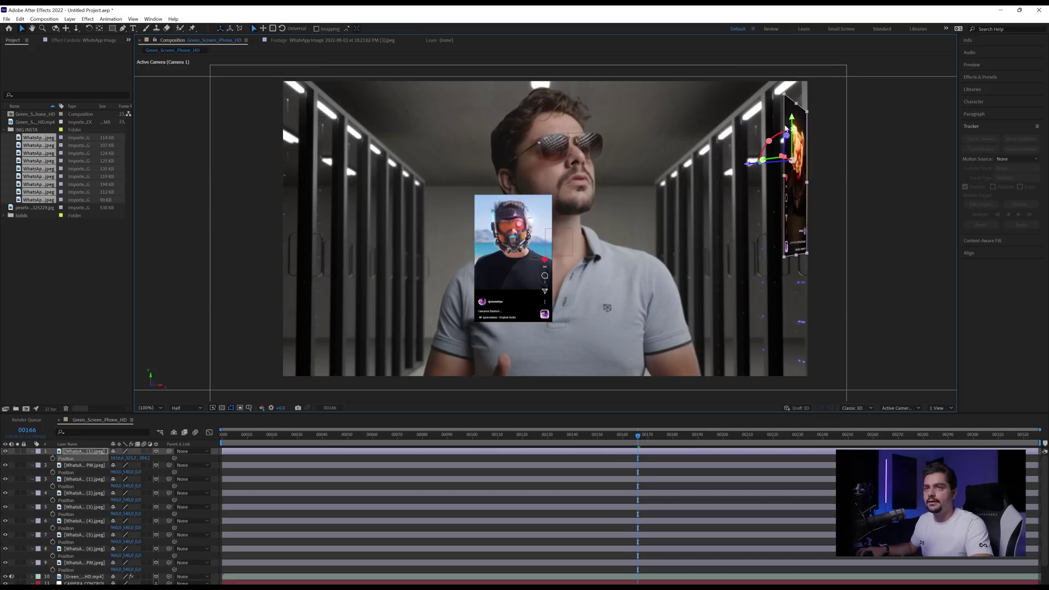
drag(748, 165, 667, 120)
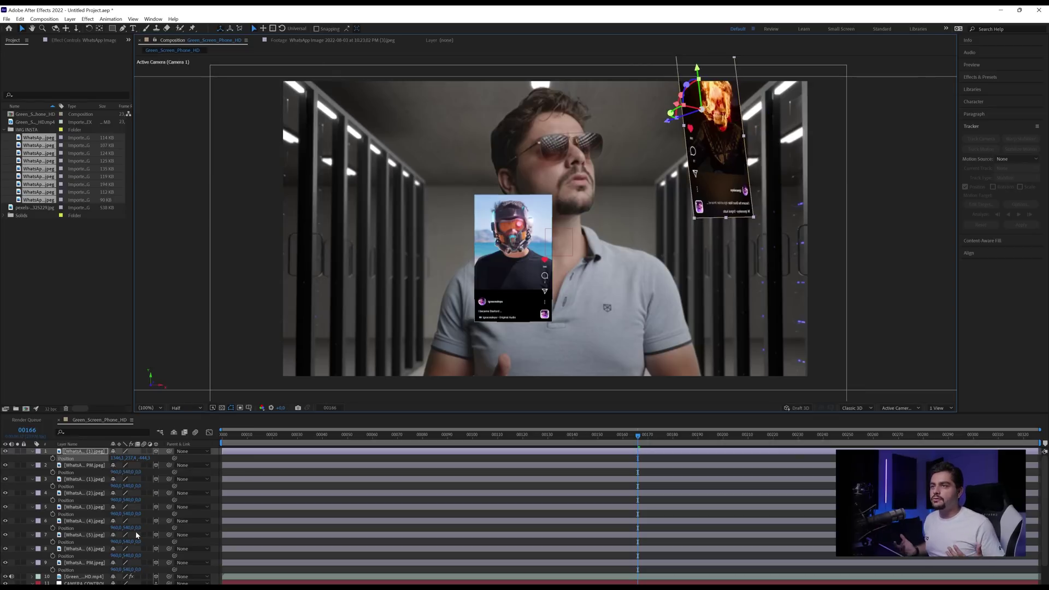
Move the helmet image to position 1385.2, 540, 1413 and reorder its layer beneath the Green_Screen clip.
click(83, 466)
drag(528, 247, 582, 230)
drag(543, 285, 543, 286)
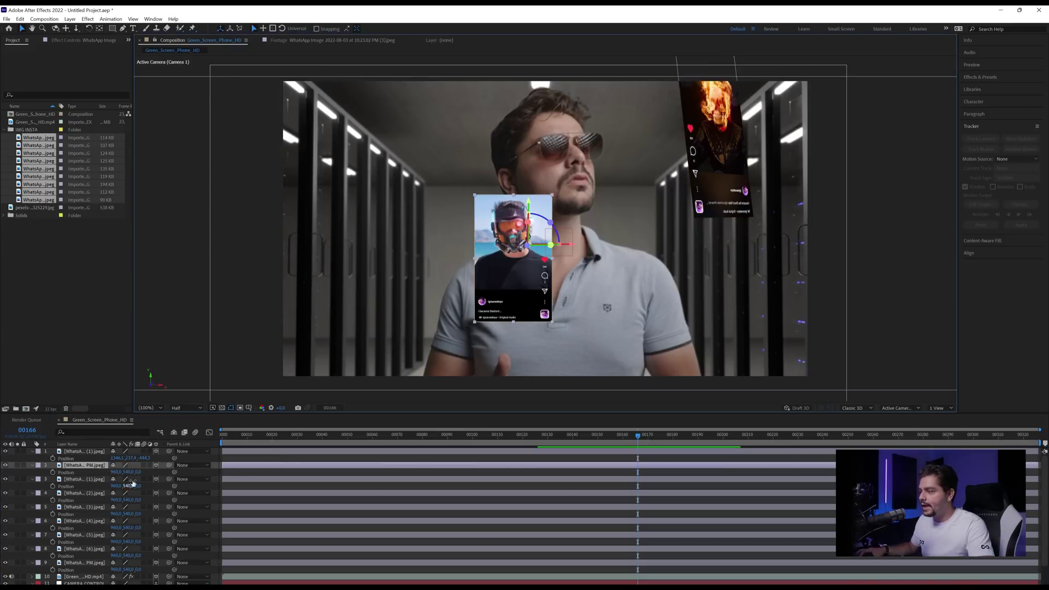
drag(139, 472, 751, 251)
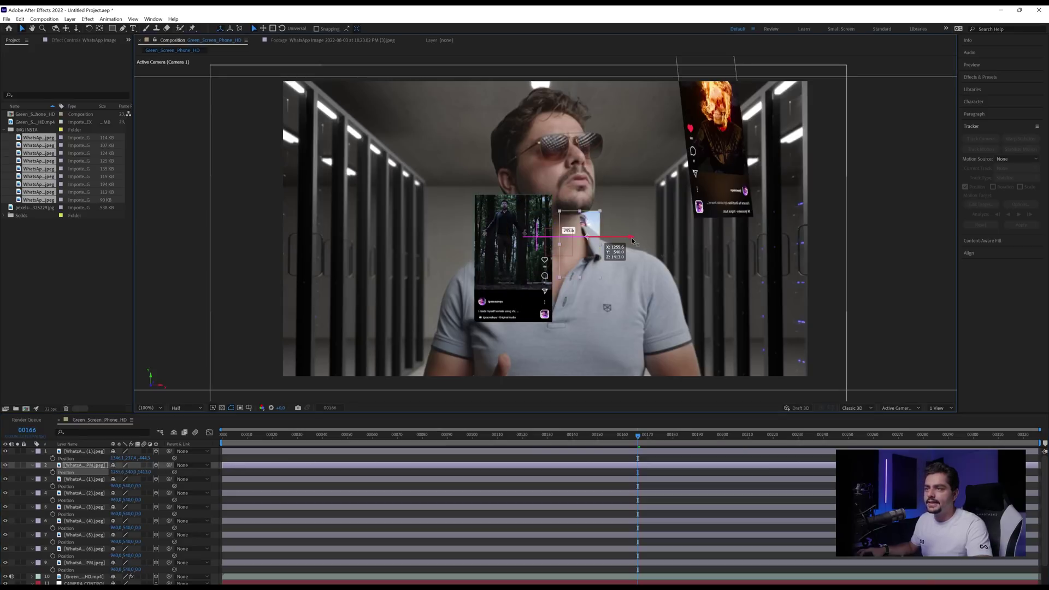
drag(573, 237, 647, 237)
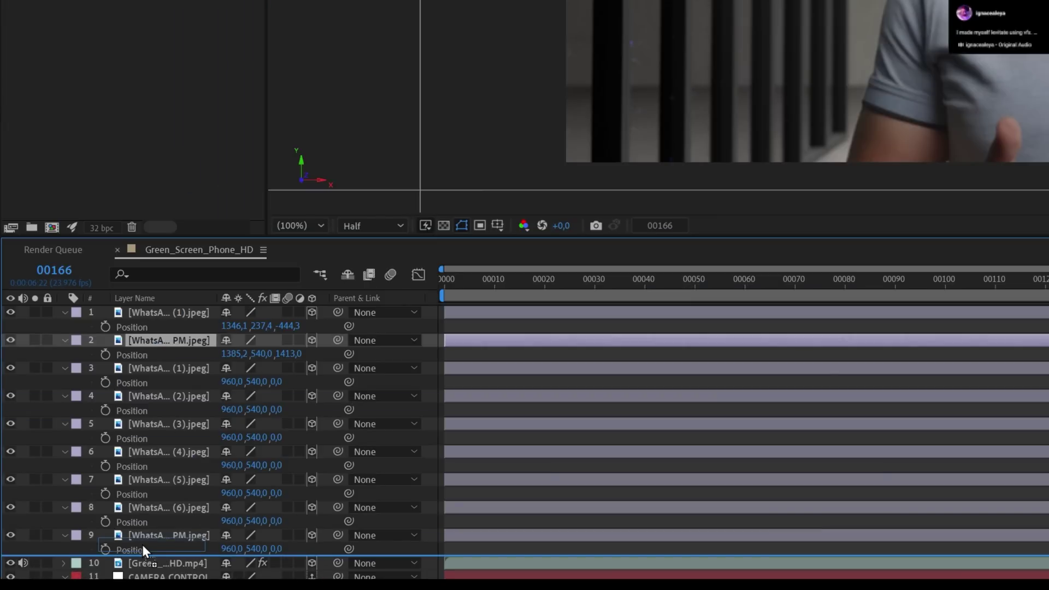
drag(143, 548, 145, 565)
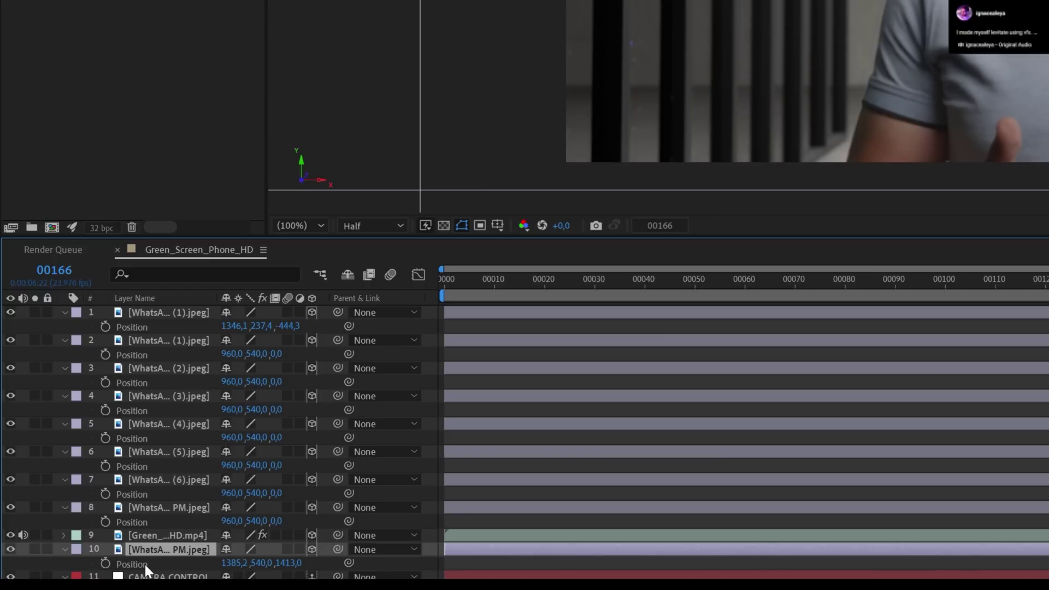
click(129, 535)
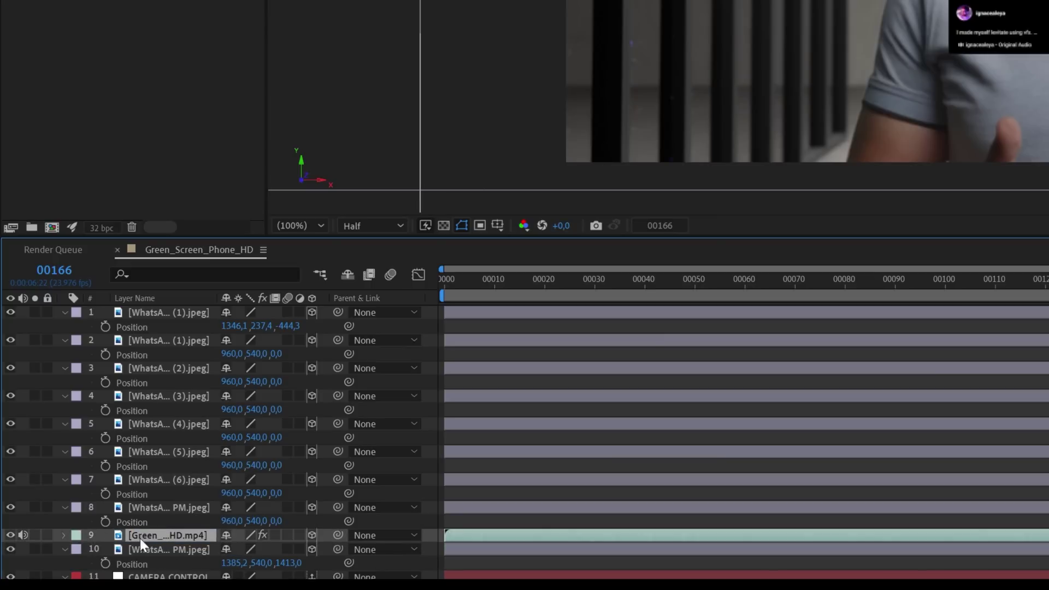
Change the label colour of the Green_Screen clip's layer to yellow.
click(77, 537)
click(109, 261)
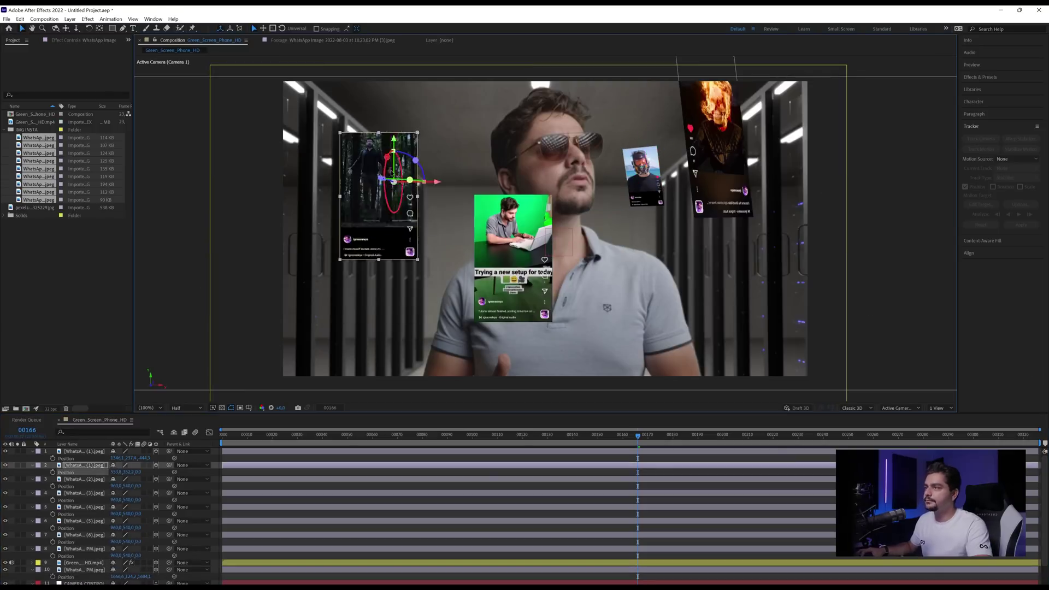
Place the forest image at 444.6, 361.3, 451 and spread the other centred images around the man in 3D, with some behind the Green_Screen clip.
drag(382, 178, 404, 183)
drag(525, 235, 765, 317)
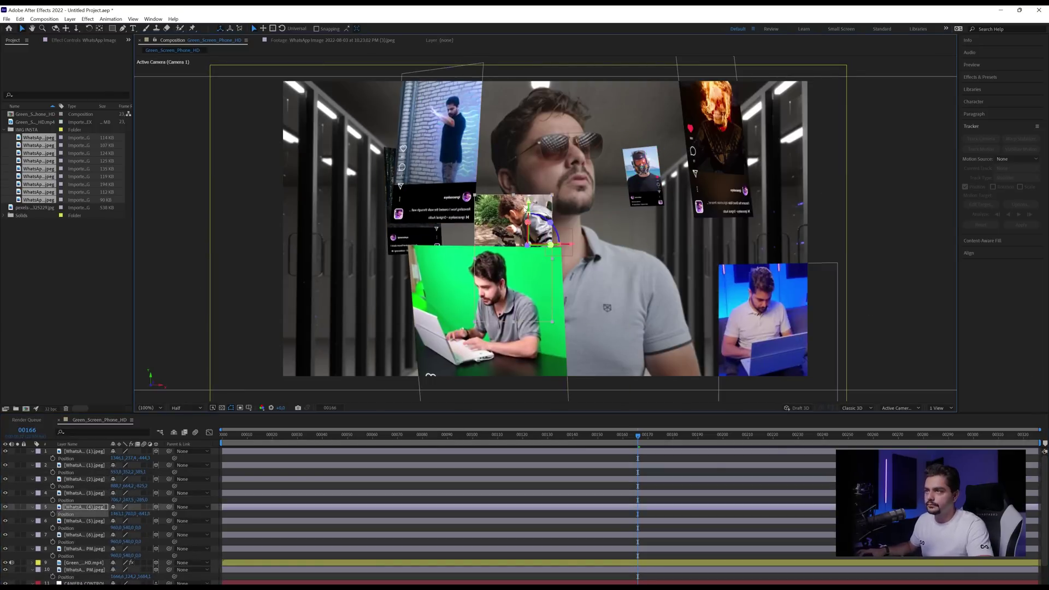
drag(525, 209, 611, 133)
Place the dark image lower left at 565.3, 654.4, -253.7 with orientation 15.5, 47.7, 348.4, and slightly turn the blue-lit laptop image.
drag(505, 224, 346, 257)
key(r)
drag(415, 237, 366, 306)
click(479, 469)
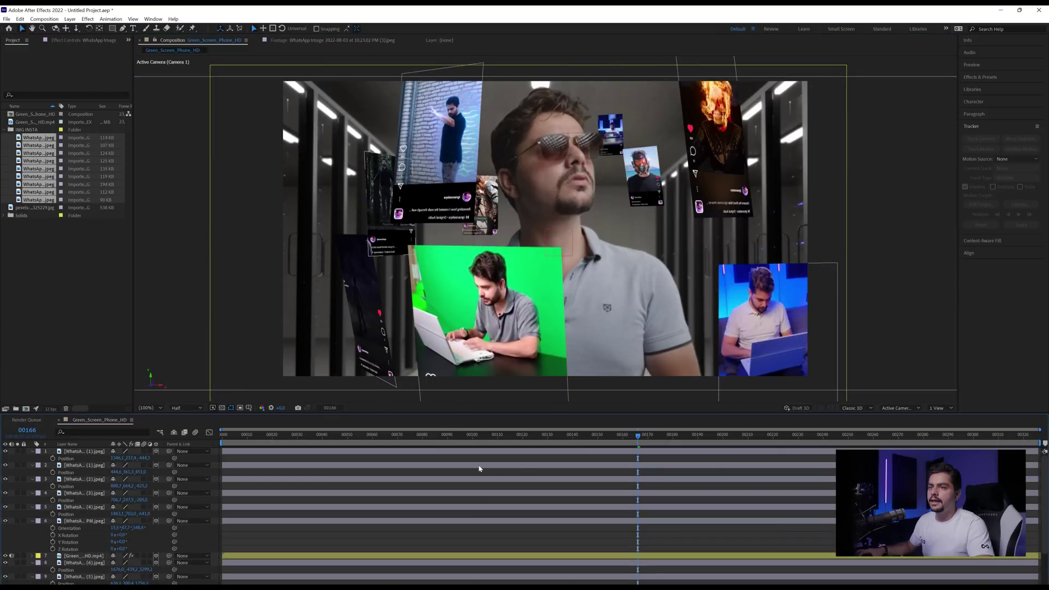
click(776, 334)
drag(837, 351, 842, 353)
Add Position keyframes at frame 166 to all image layers except the helmet image.
click(84, 453)
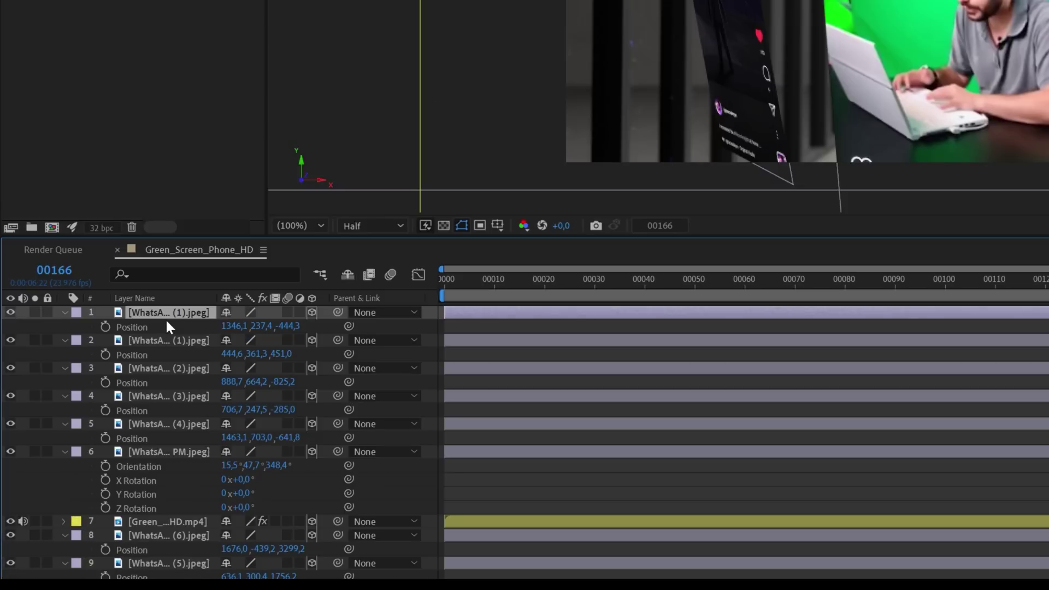
click(175, 451)
shift+click(180, 312)
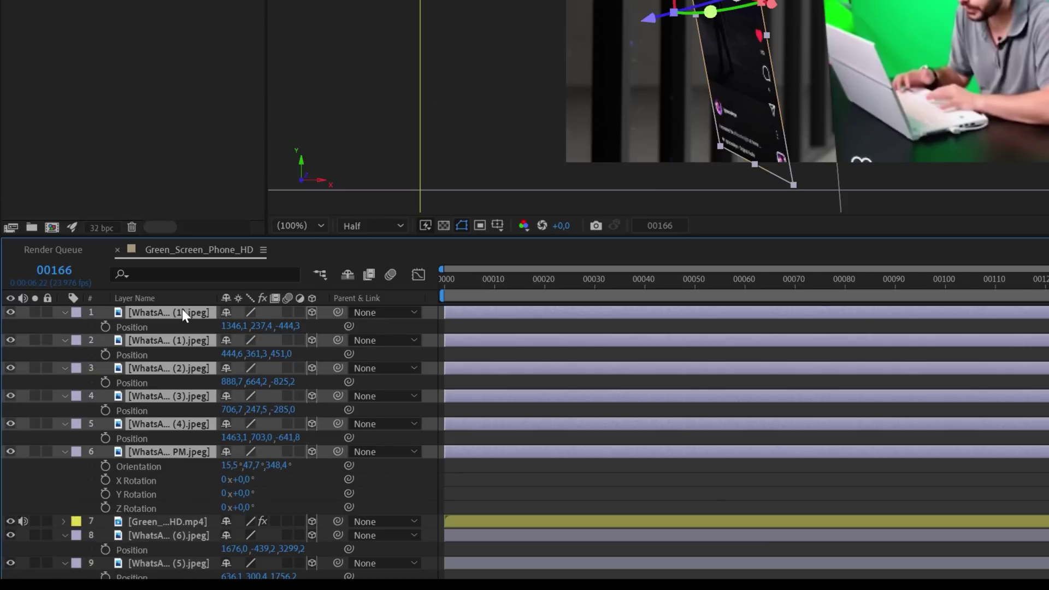
key(p)
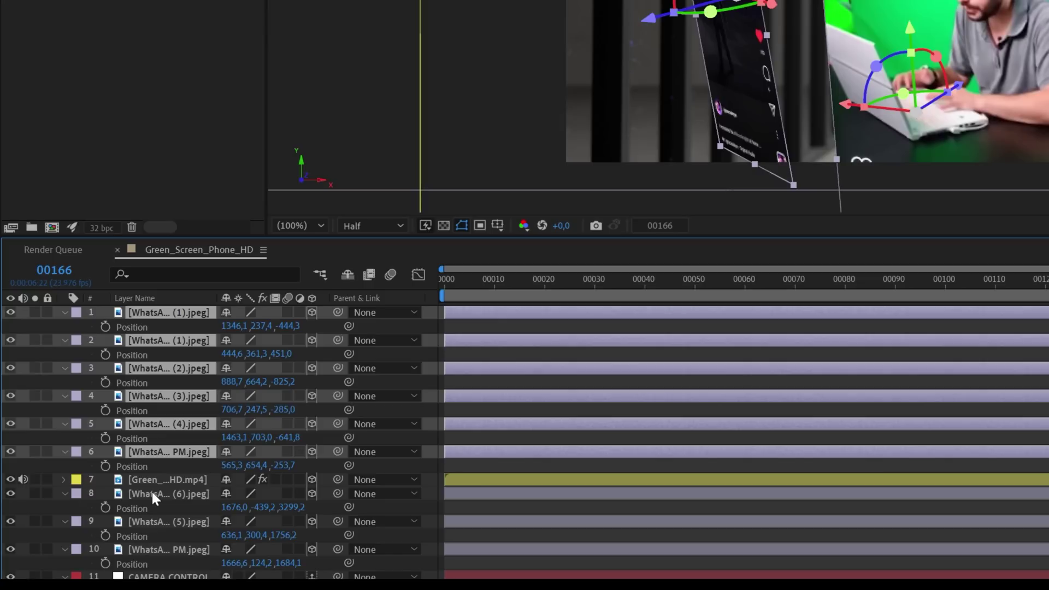
ctrl+click(152, 493)
ctrl+click(155, 521)
key(p)
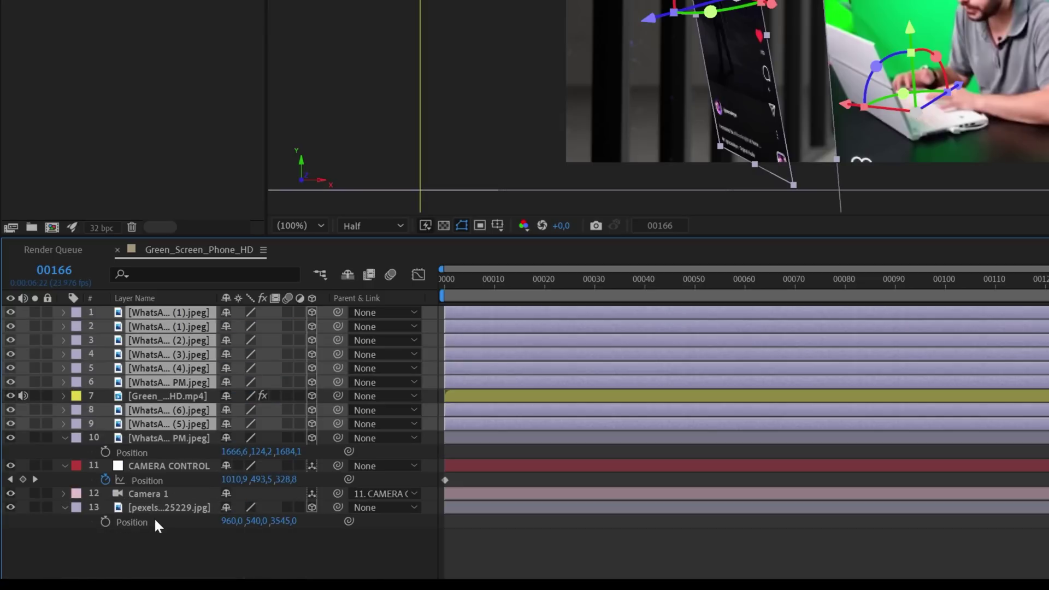
key(p)
click(106, 327)
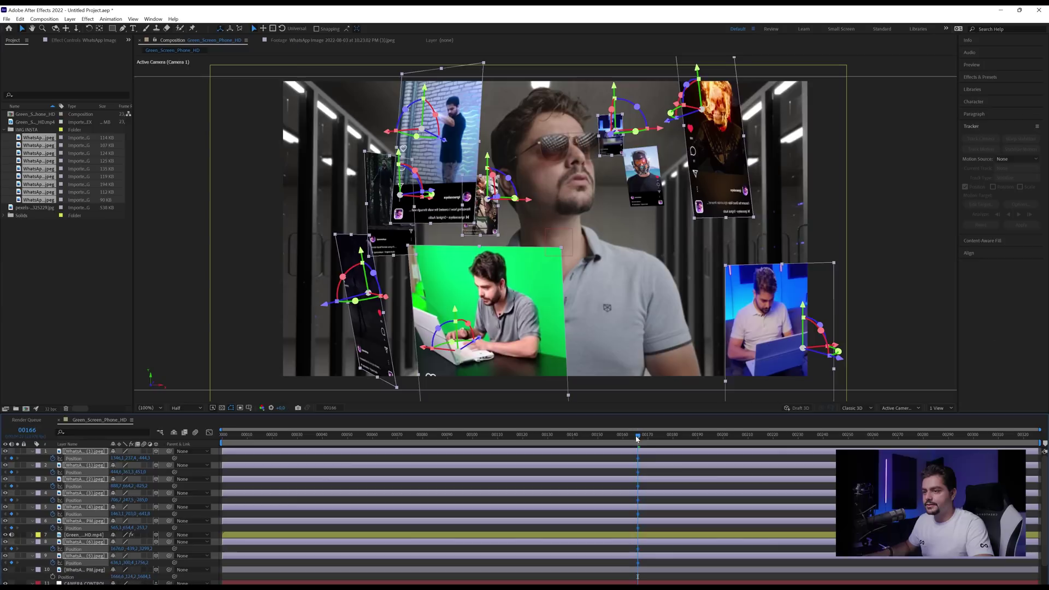
At frame 62, reset the Position of the keyframed image layers to the composition centre at 960, 540, 0.
drag(599, 440, 377, 452)
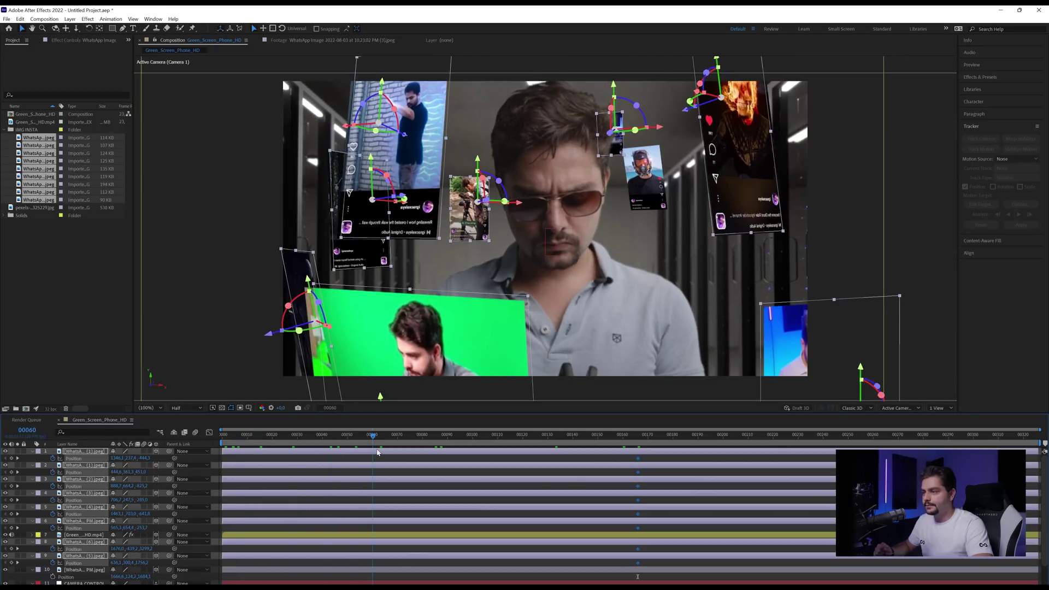
click(349, 440)
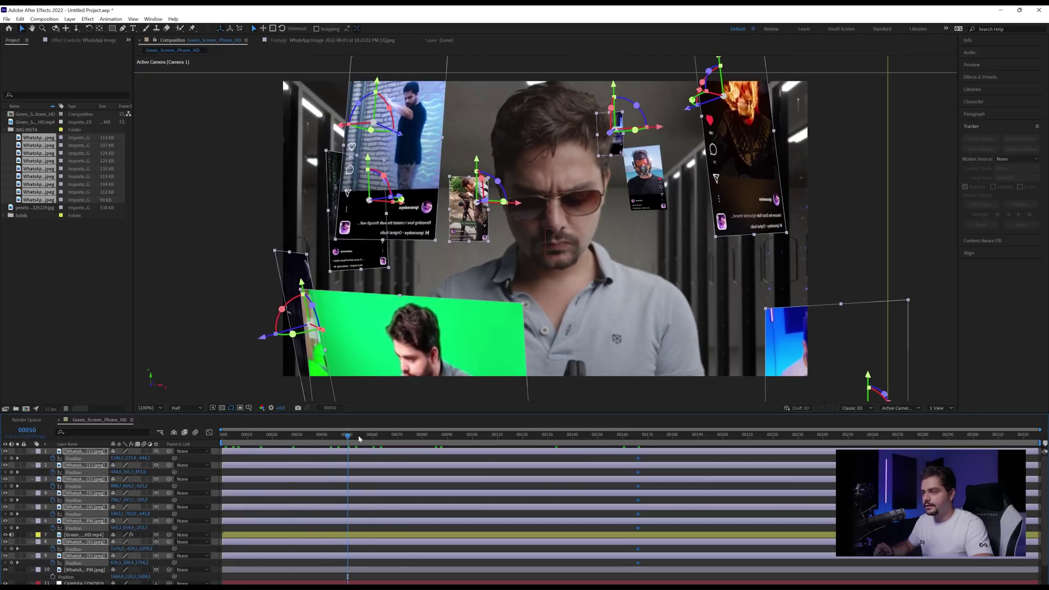
click(358, 436)
right_click(84, 459)
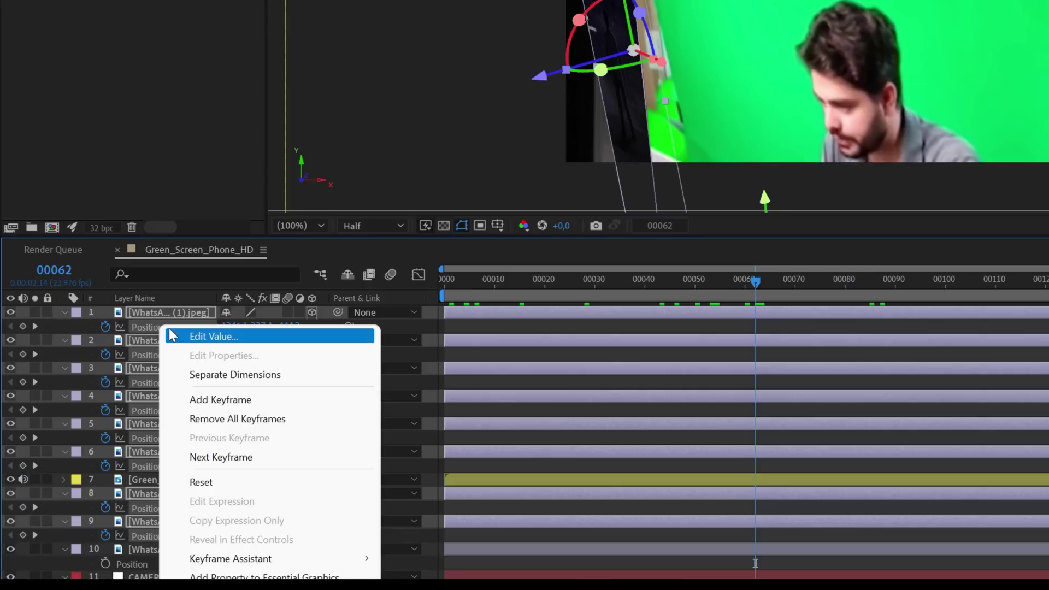
click(274, 483)
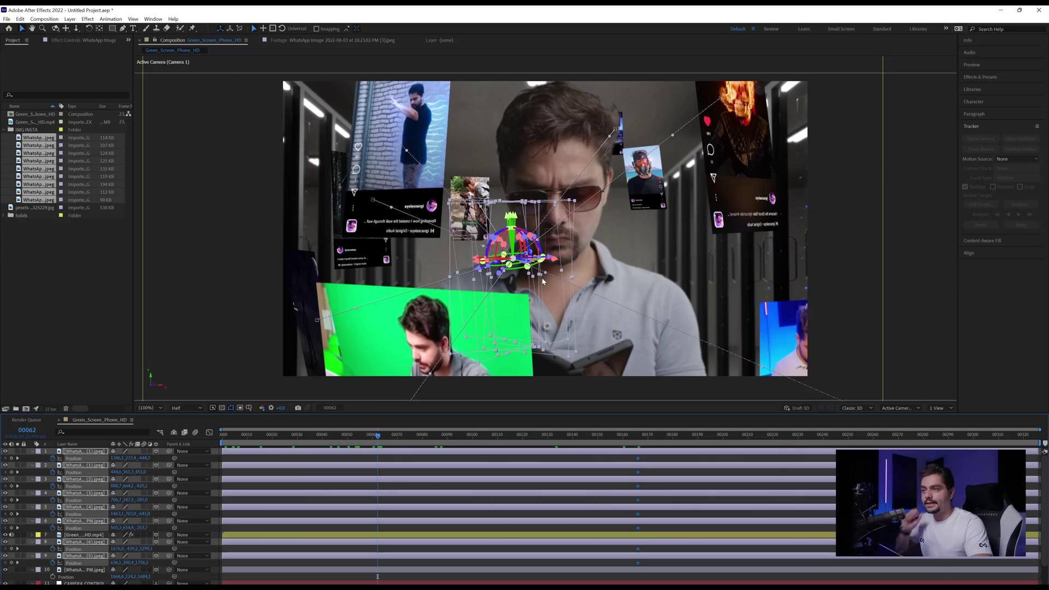
Move the image layers' end Position keyframes from frame 166 to frame 97.
drag(634, 461, 639, 567)
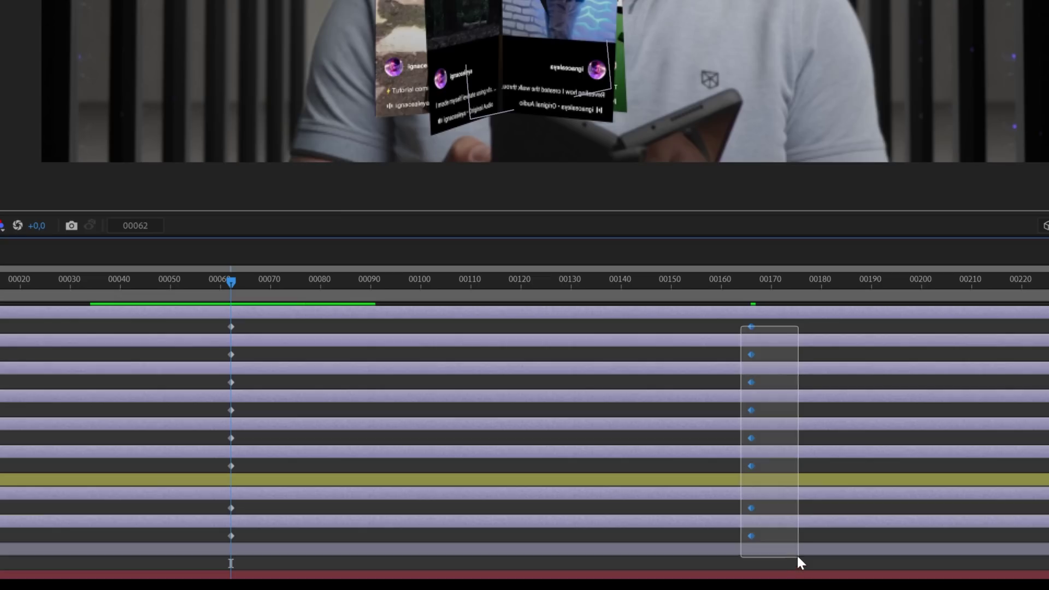
drag(516, 508, 390, 510)
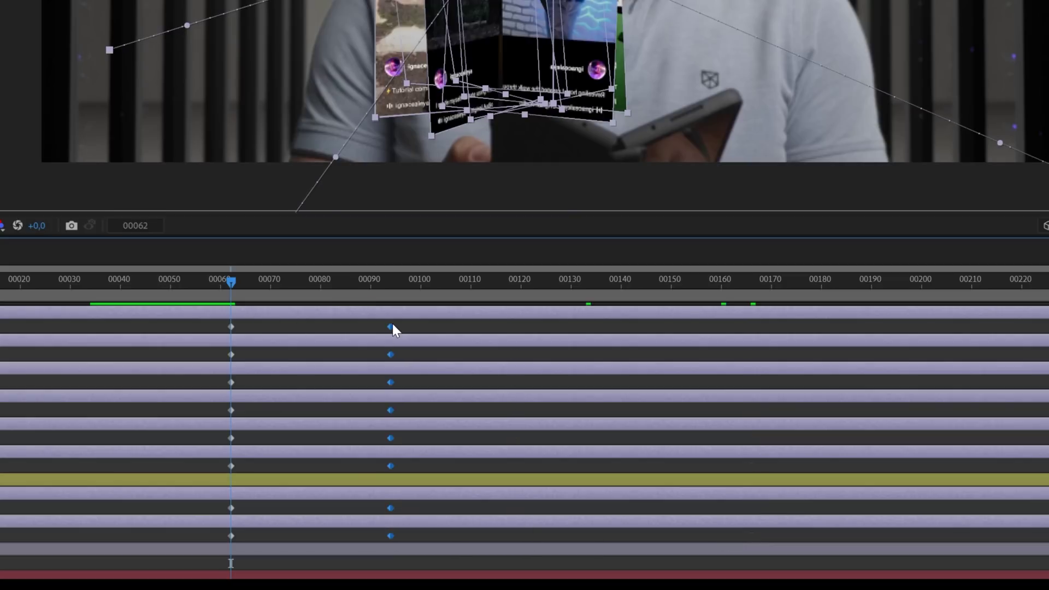
drag(391, 327, 407, 327)
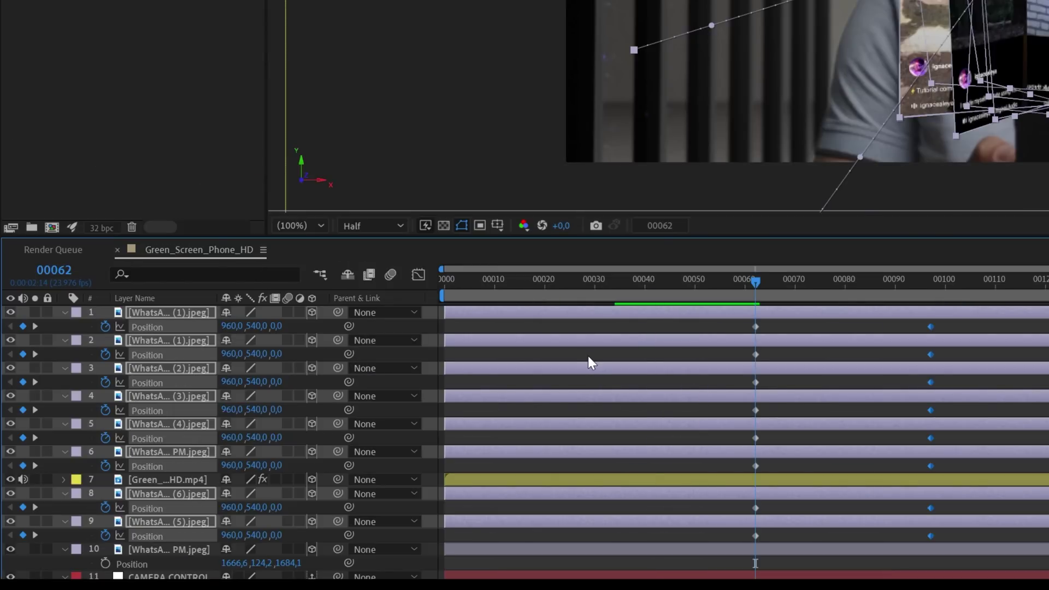
Animate the image layers' Scale from 0% at frame 62 to 30% at frame 97 and scrub through the result.
key(shift+s)
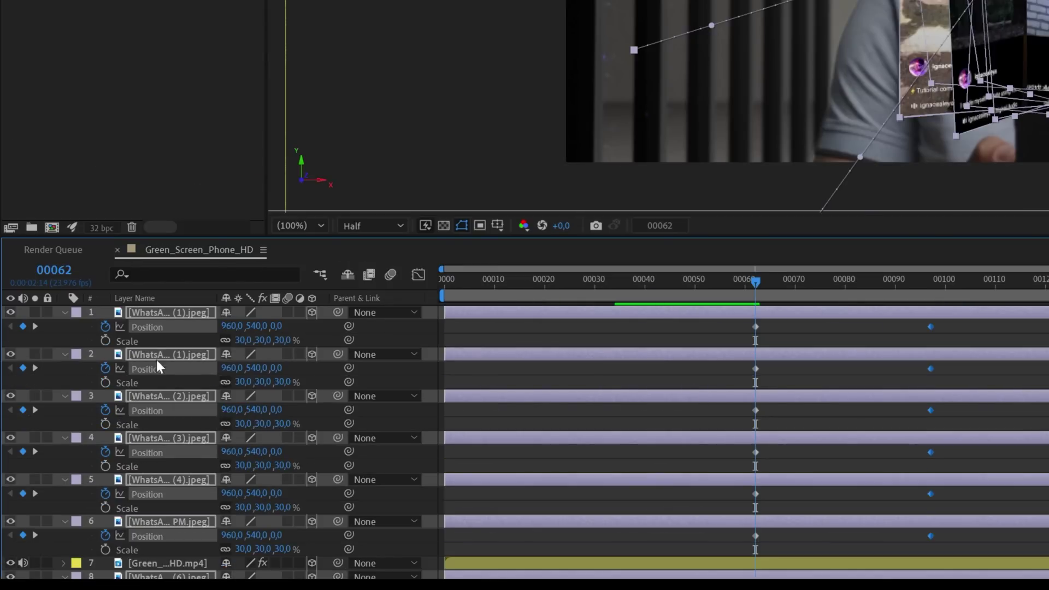
click(106, 342)
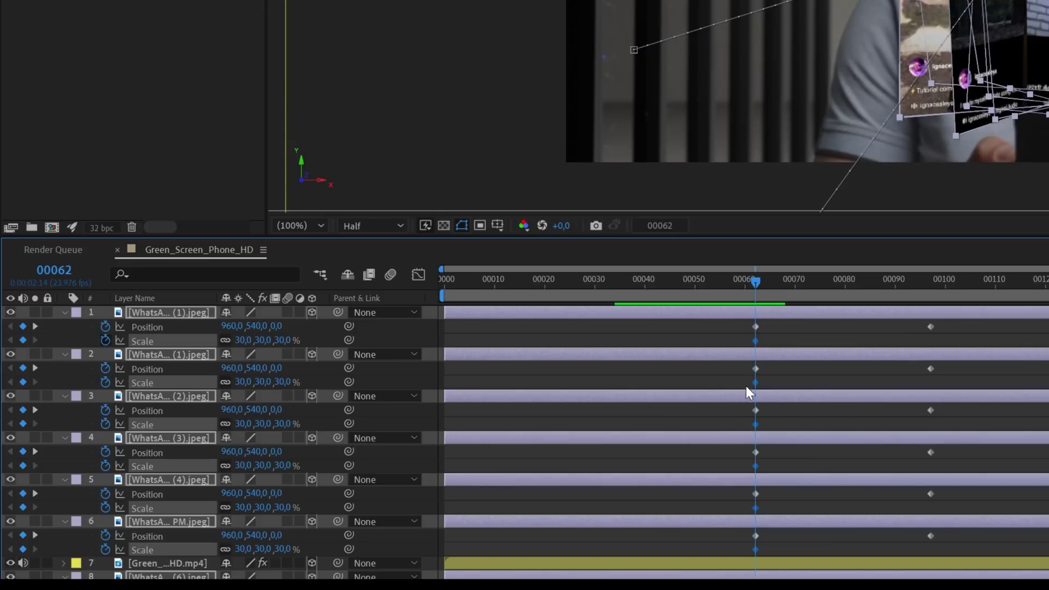
drag(754, 343, 932, 356)
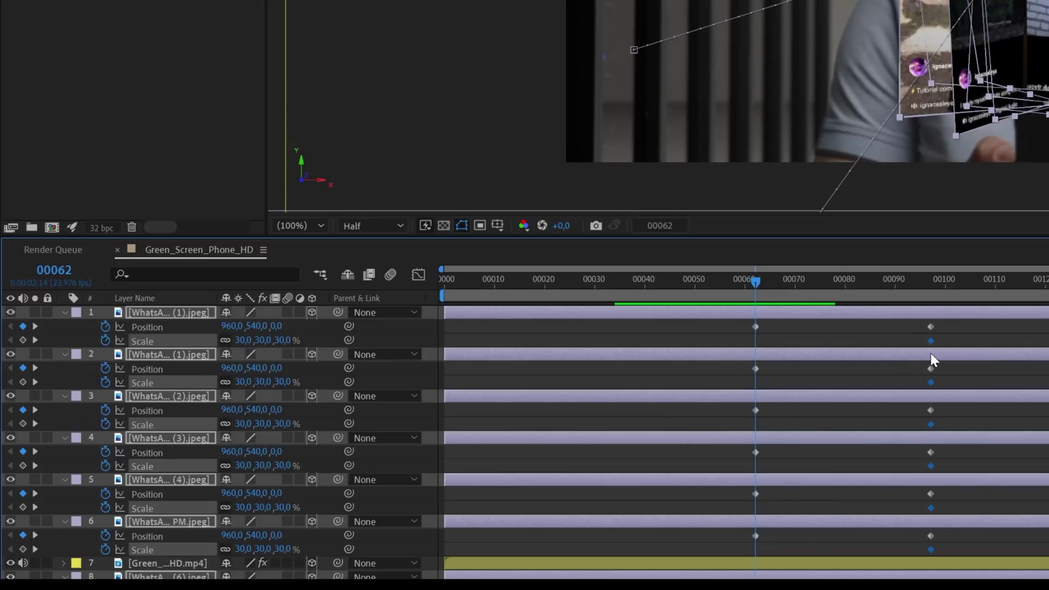
click(245, 340)
text(0)
key(Return)
click(819, 340)
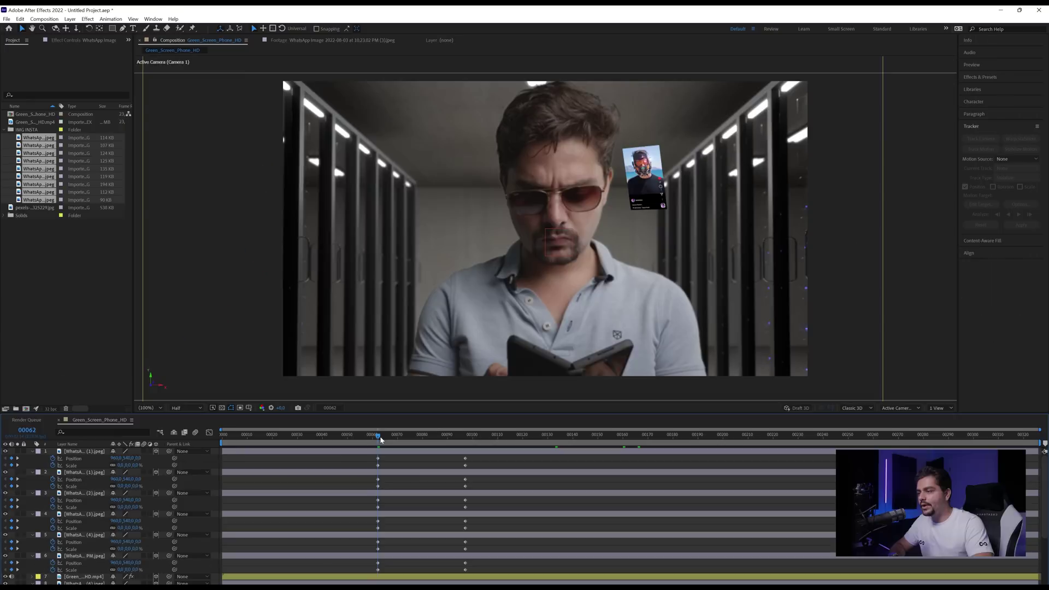
drag(380, 440, 449, 457)
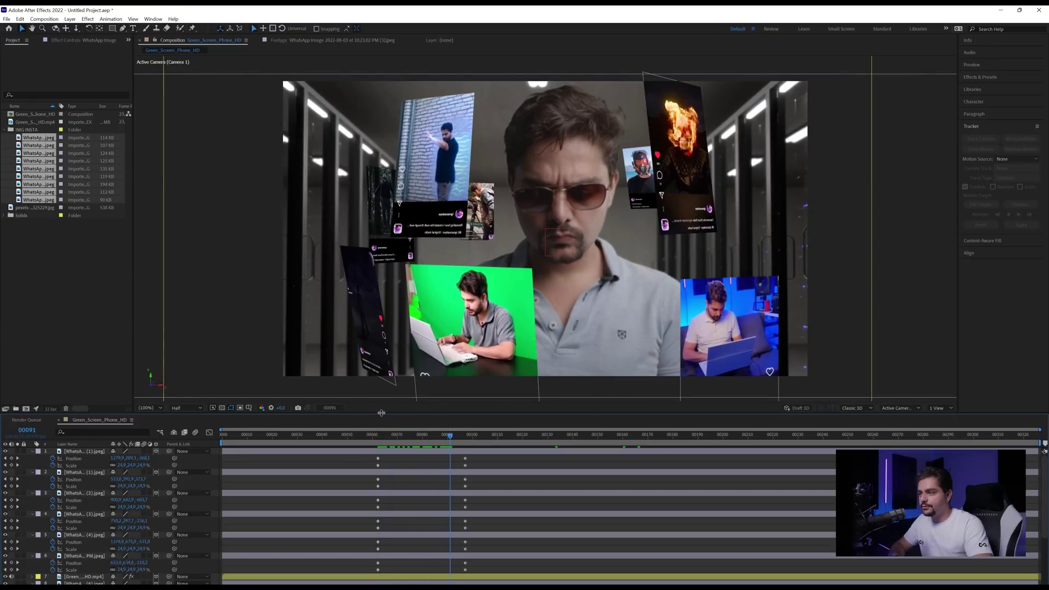
Trim the in points of the eight keyframed image layers to their first keyframes at about frame 62.
click(380, 452)
shift+click(387, 557)
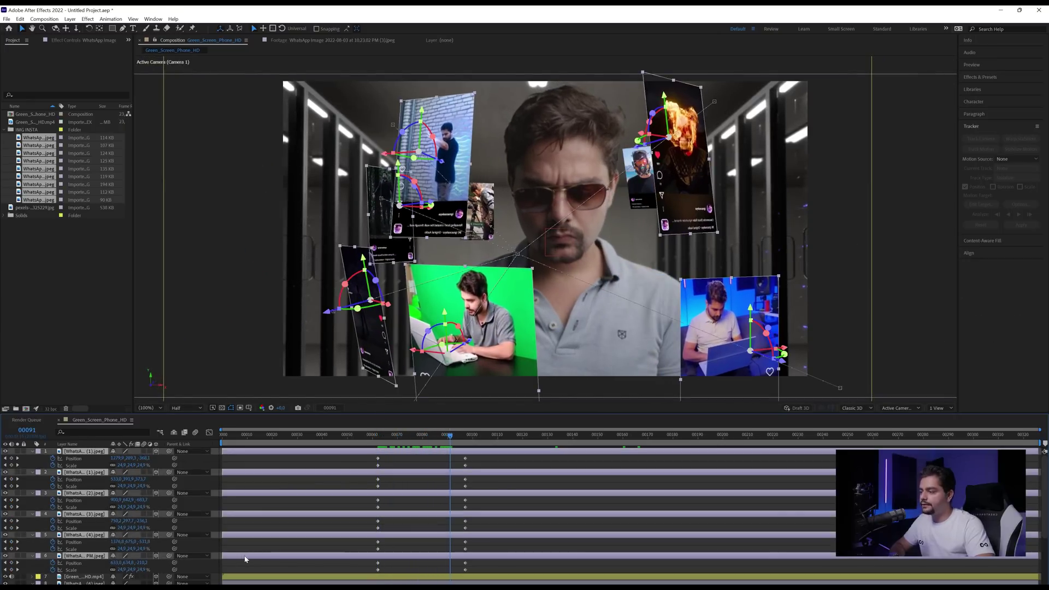
drag(349, 557, 375, 562)
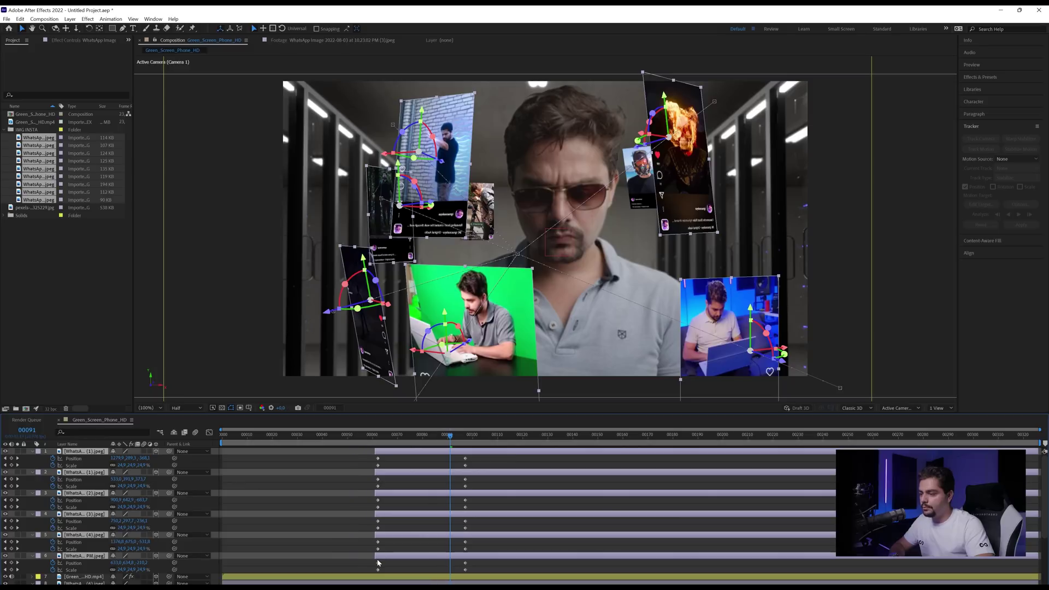
scroll(378, 562, down, 4)
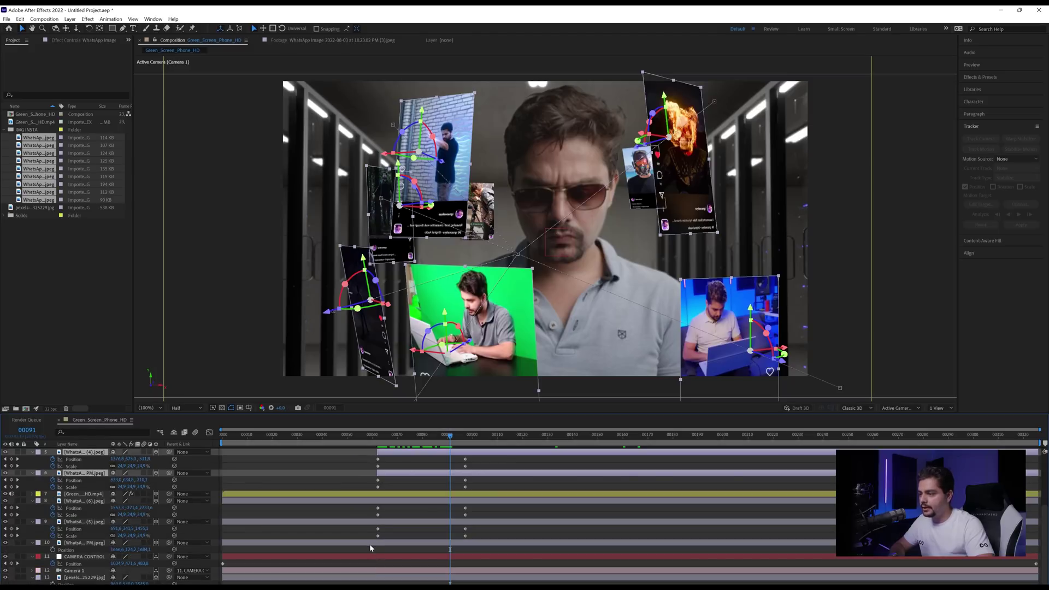
click(370, 544)
click(367, 502)
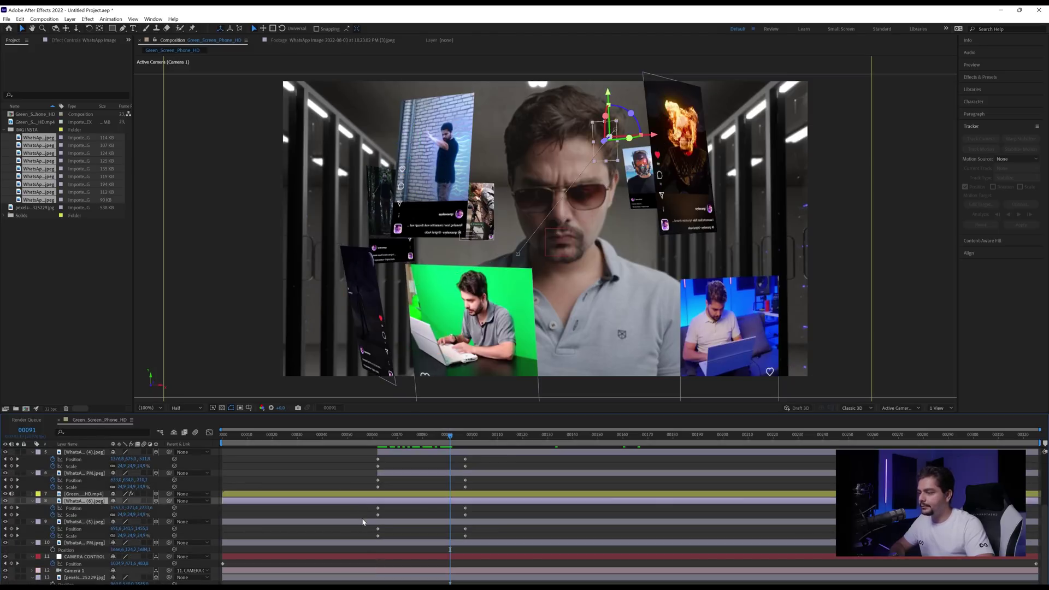
ctrl+click(245, 522)
drag(223, 521, 378, 522)
Animate the helmet image's Position from 960, 540, 0 and its Scale with keyframes at frames 62 and 97.
click(84, 543)
click(53, 557)
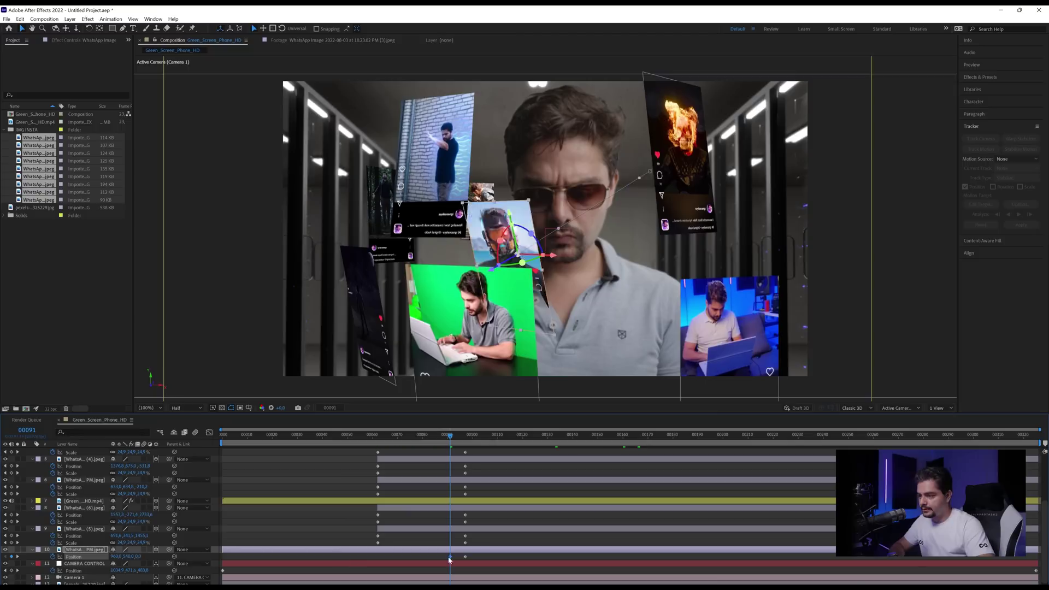
key(s)
drag(449, 557, 377, 556)
click(438, 465)
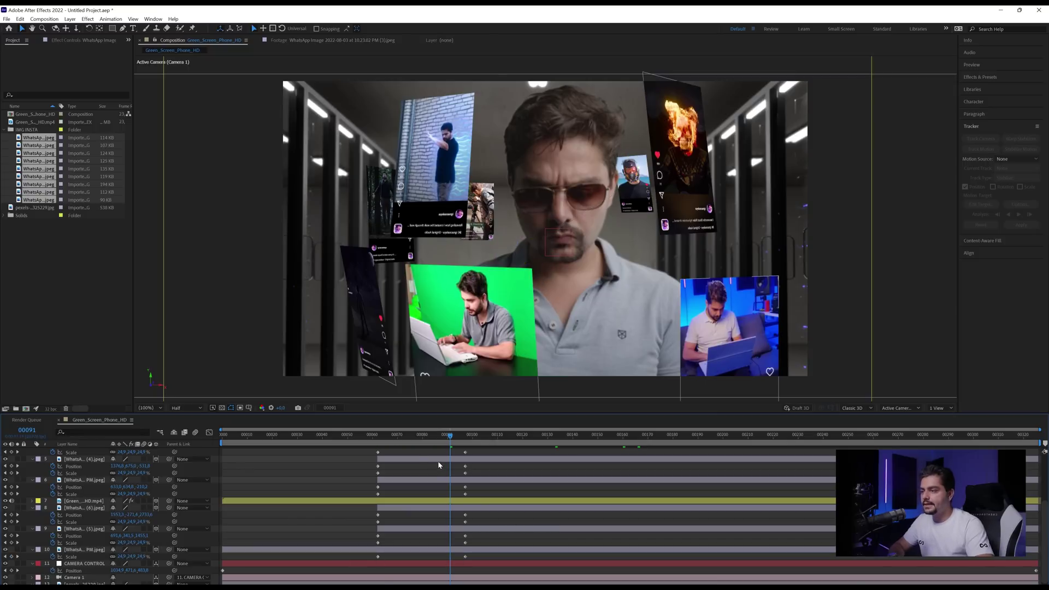
Preview the image animation and stagger the image layers in time so their starts vary between about frames 57 and 69.
click(384, 444)
key(space)
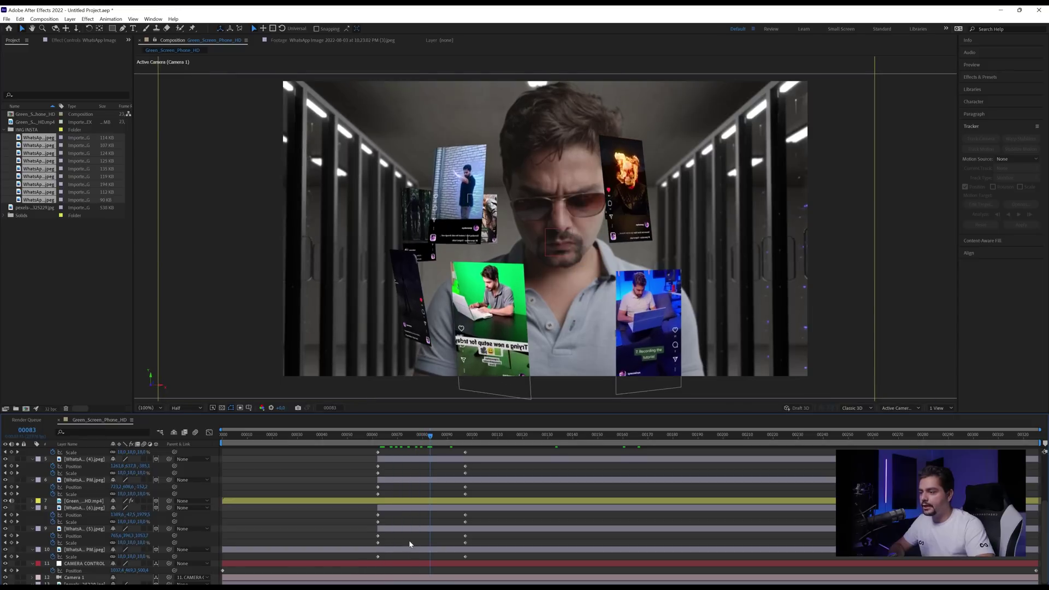
drag(401, 529, 390, 529)
drag(411, 480, 477, 453)
Apply Easy Ease to the end Position and Scale keyframes of all image layers.
scroll(398, 486, up, 3)
drag(551, 449, 447, 545)
scroll(451, 534, down, 3)
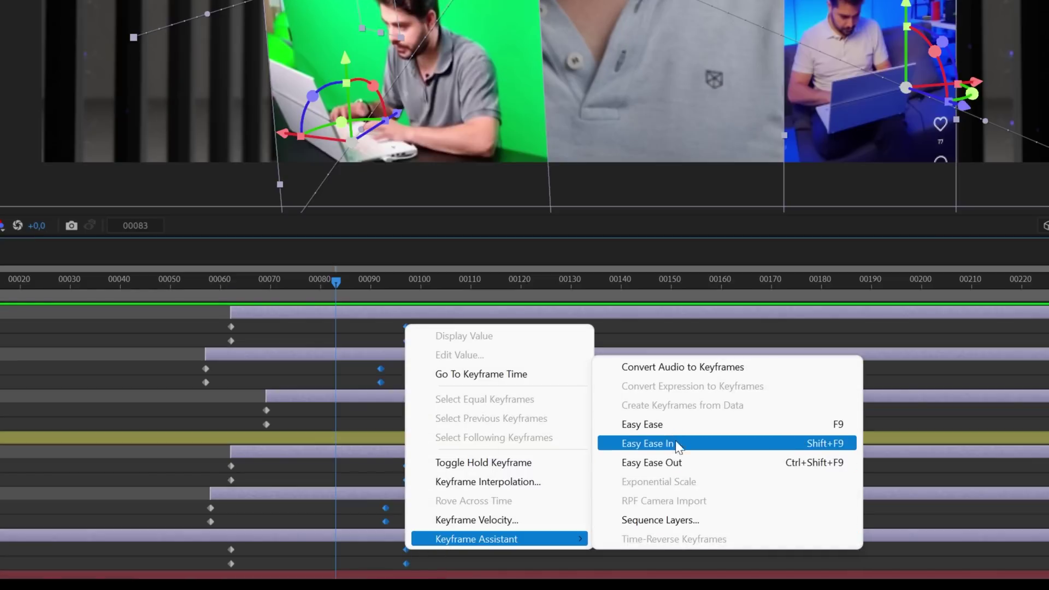
click(682, 431)
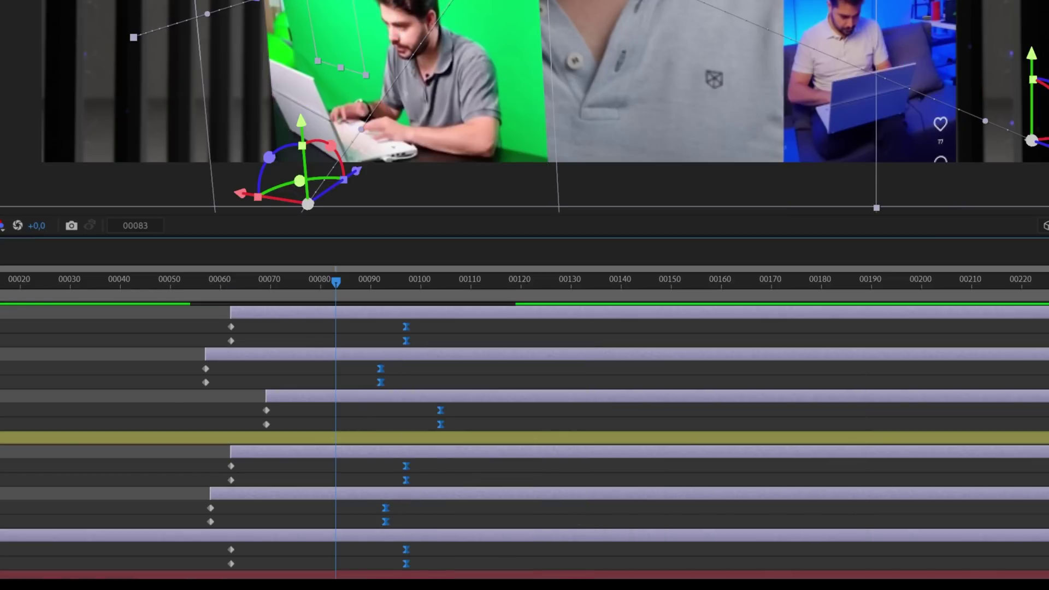
Show the speed graph of the image layers' Position and Scale keyframes, zoomed in for adjusting their easing.
key(shift+F3)
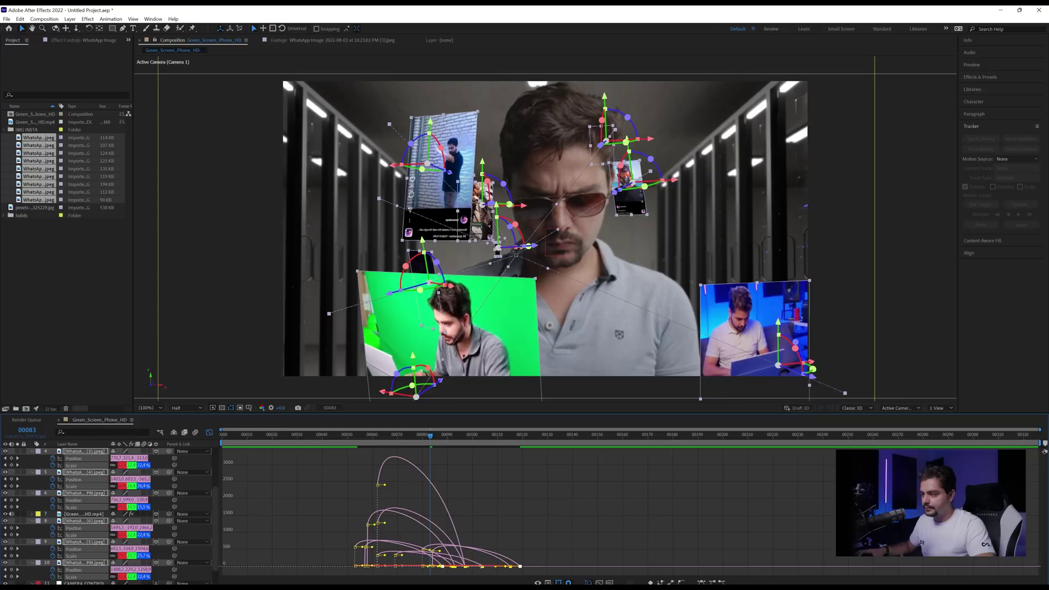
key(equal)
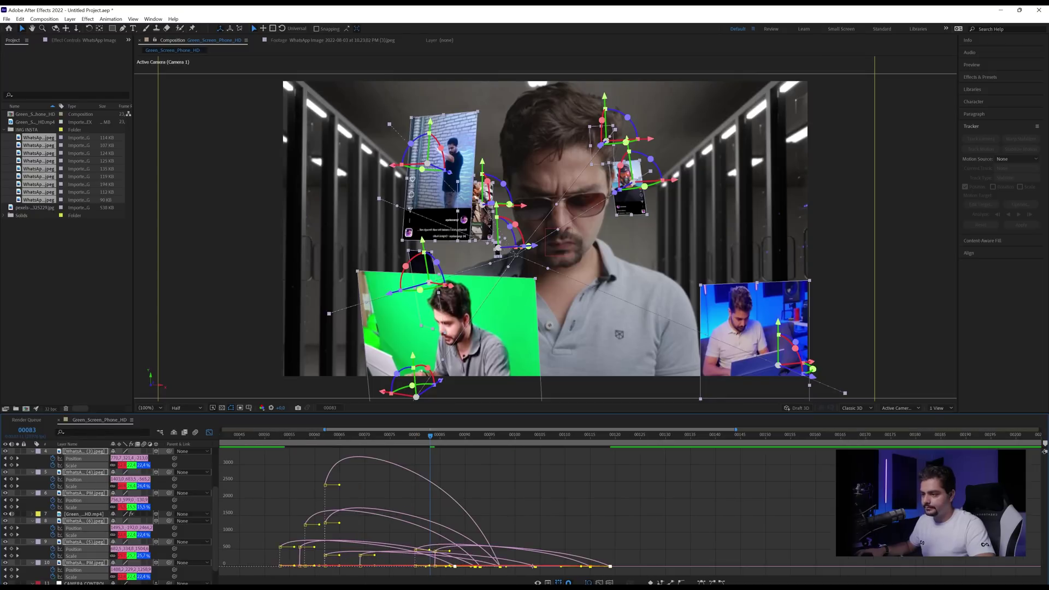
key(equal)
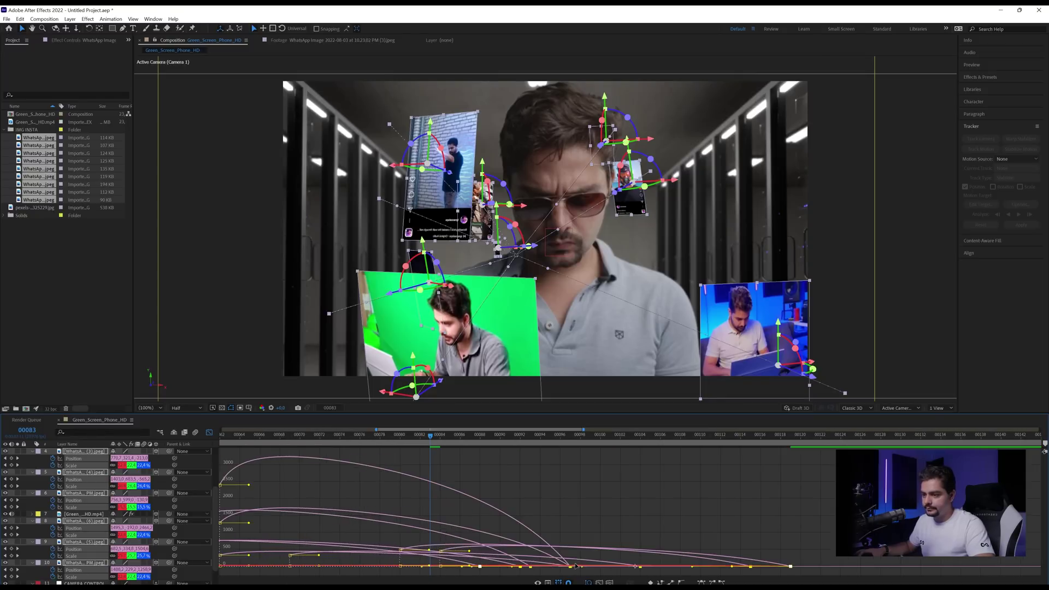
key(equal)
click(690, 567)
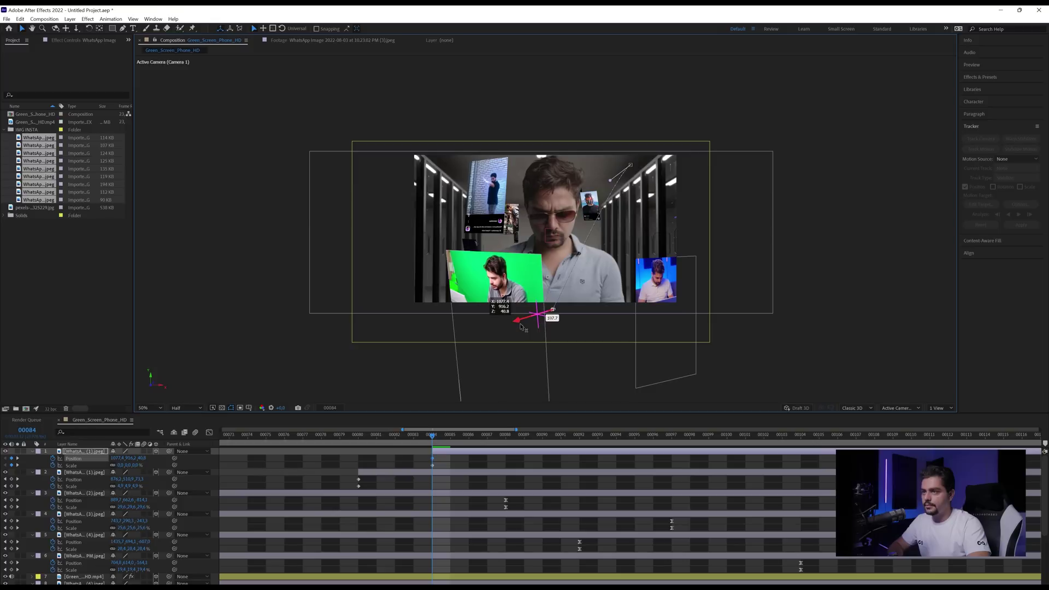
Move the second image layer's starting Position at frame 80 down and to the right, to the phone at the man's chest.
click(357, 440)
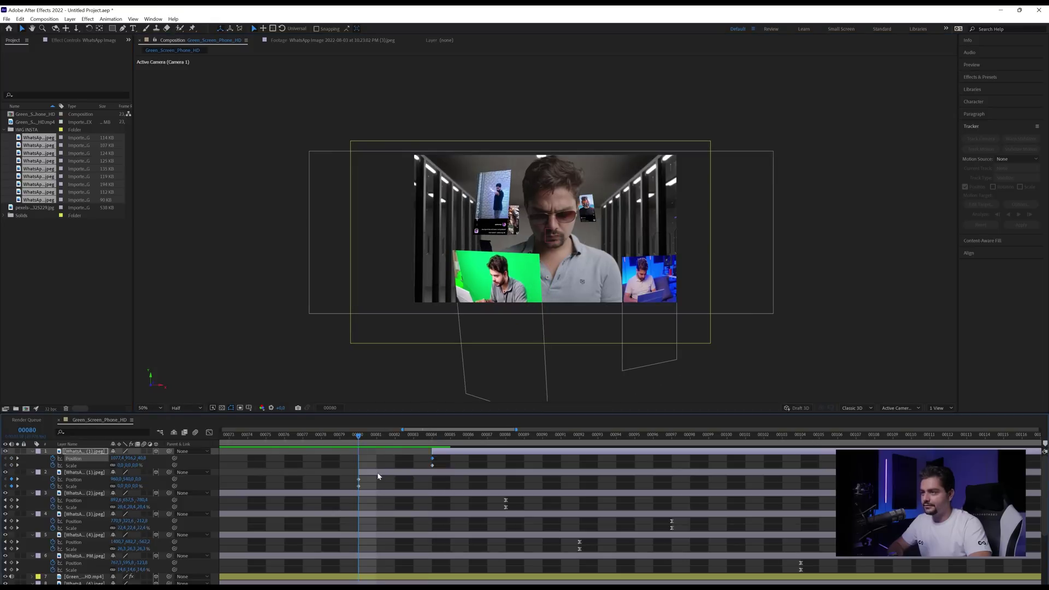
click(378, 473)
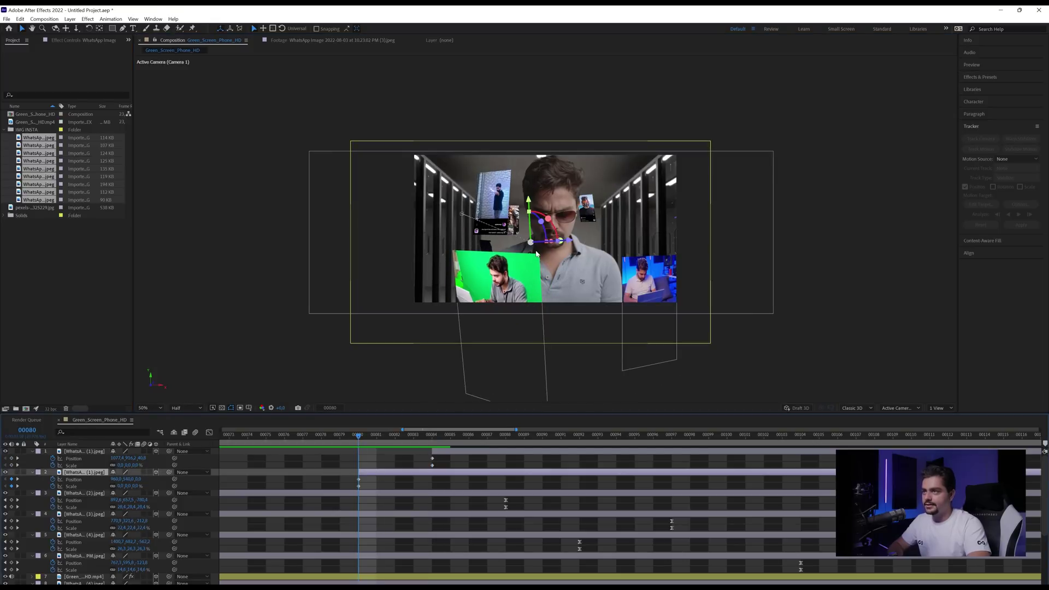
drag(528, 211, 532, 257)
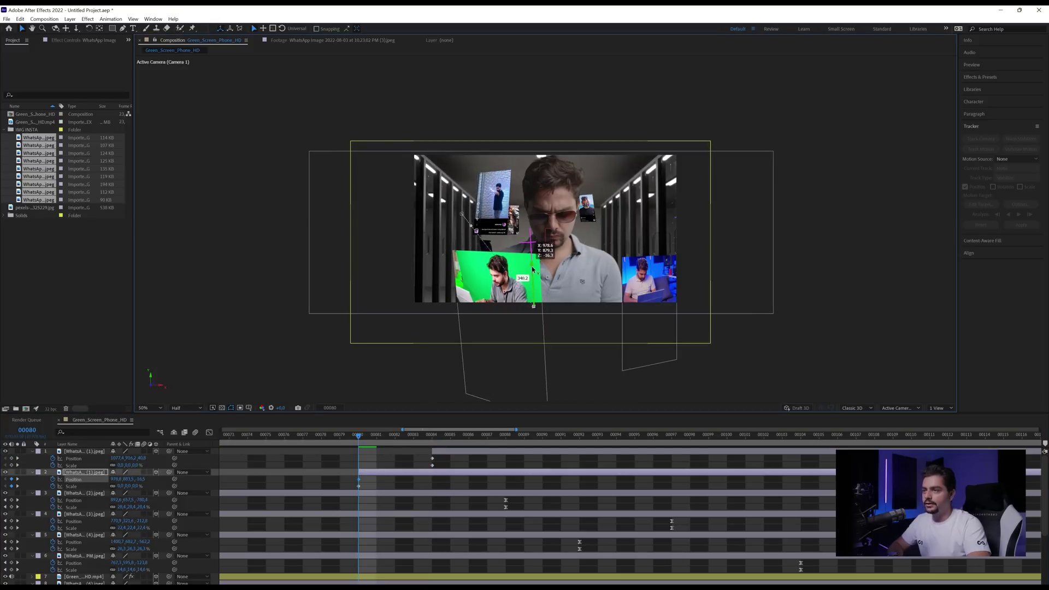
drag(574, 314, 608, 334)
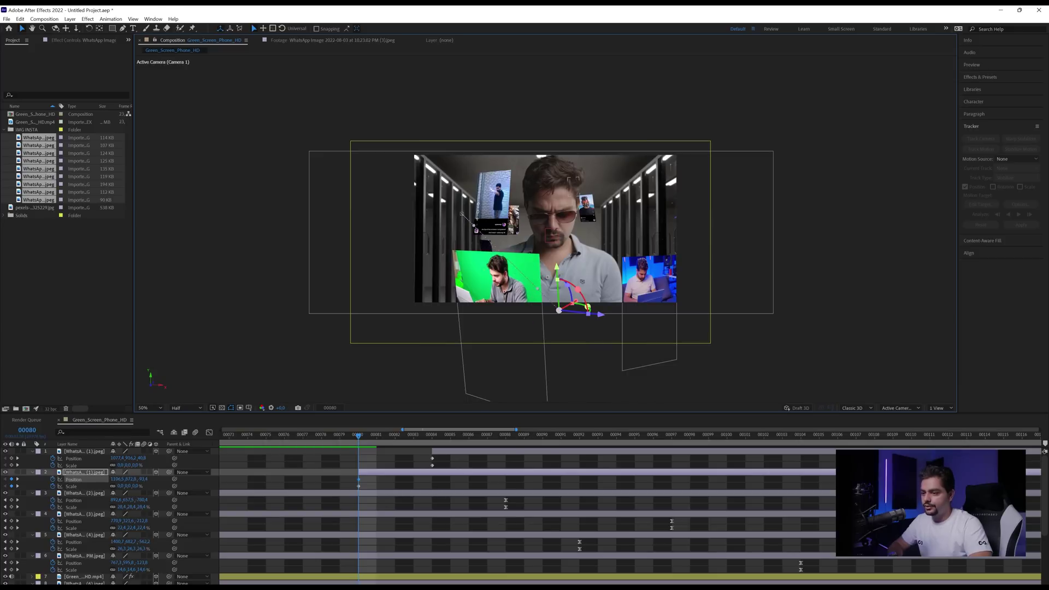
Move the third image layer's starting Position at frame 53 down and to the right, to the phone at the man's chest.
scroll(405, 540, left, 5)
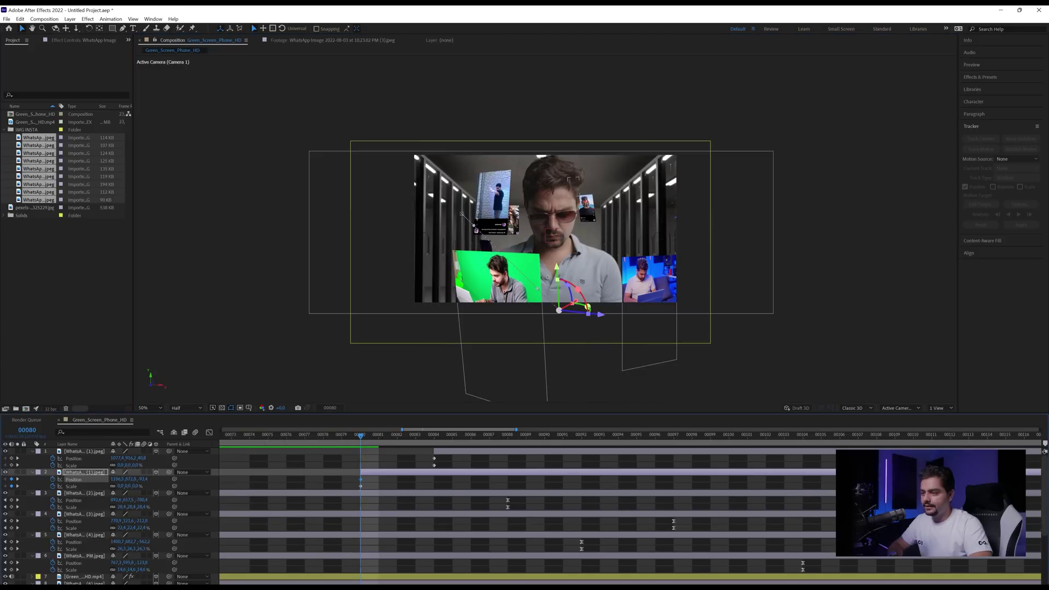
click(230, 435)
click(249, 495)
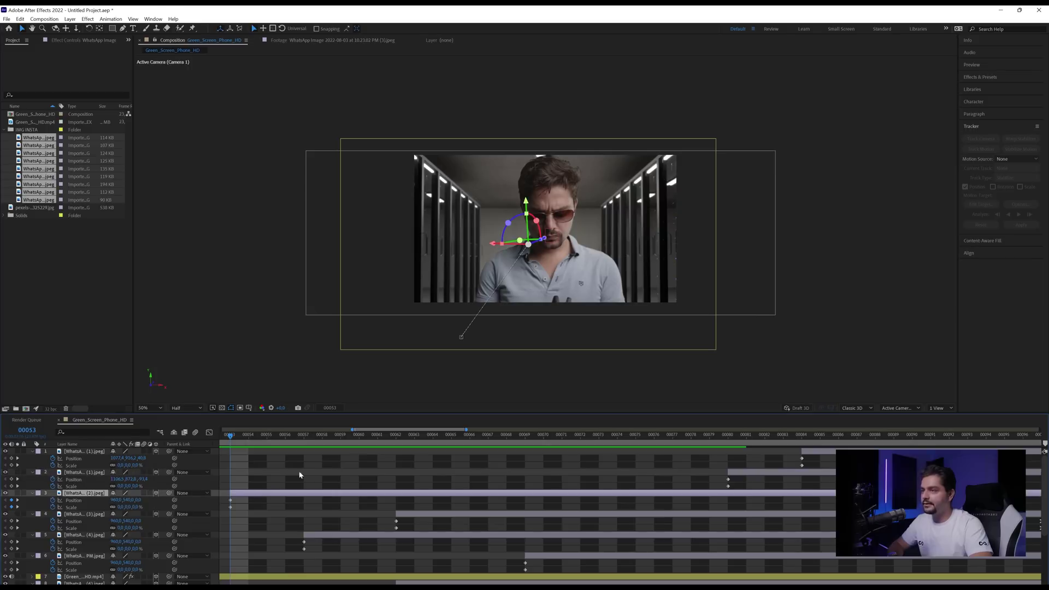
drag(529, 203, 541, 271)
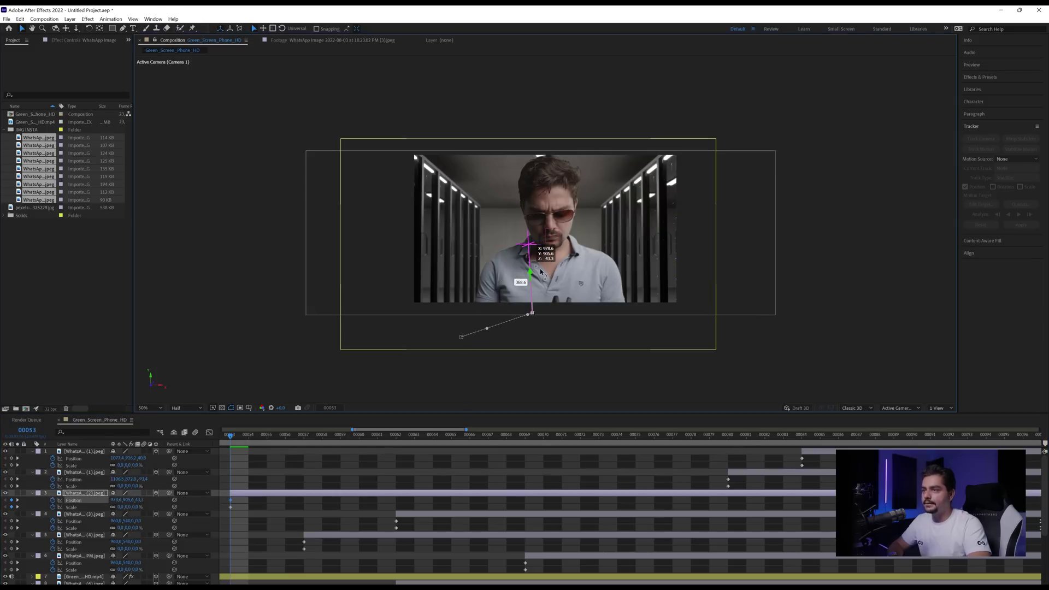
drag(497, 309, 519, 320)
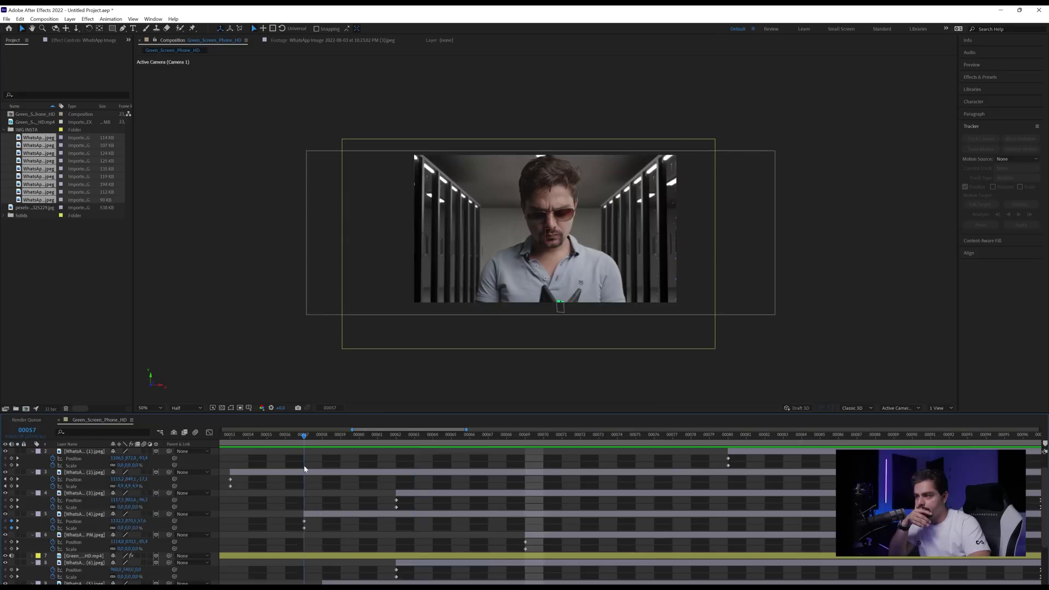
click(247, 474)
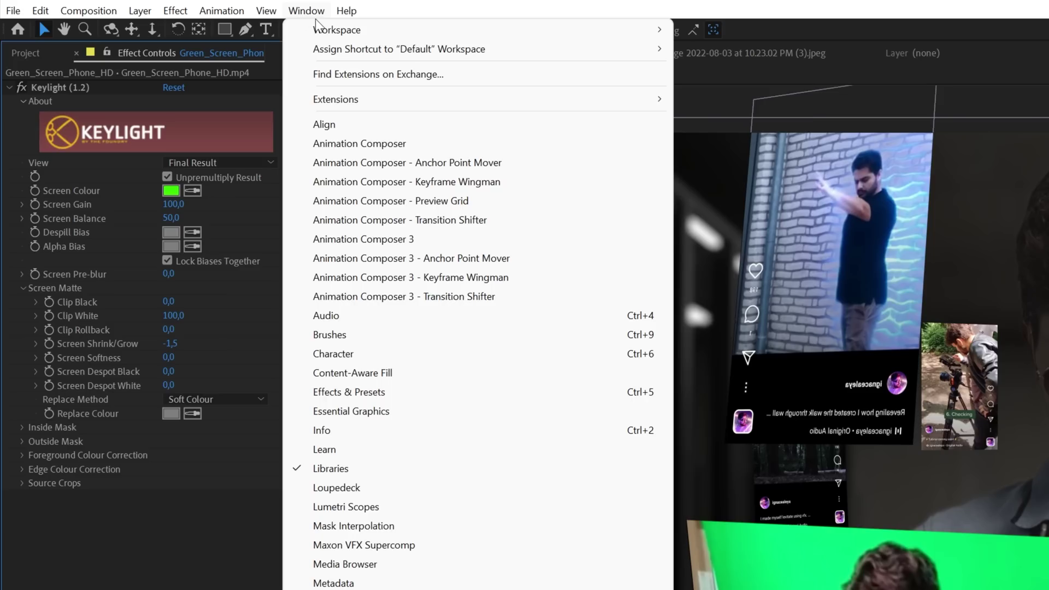
Open the AE Studio extension and widen its area for browsing presets.
mouse_move(353, 99)
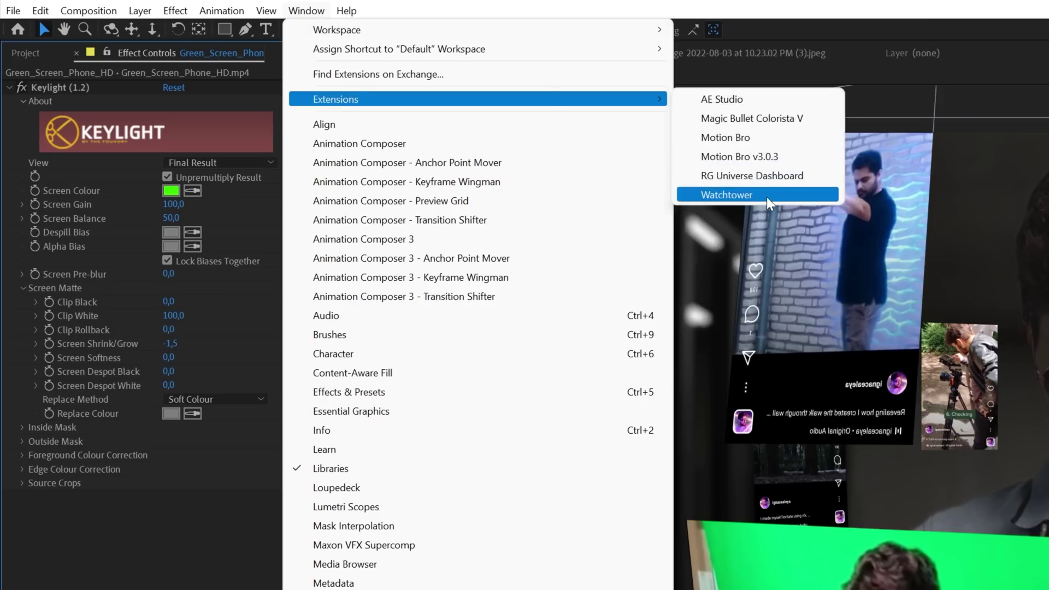
click(770, 99)
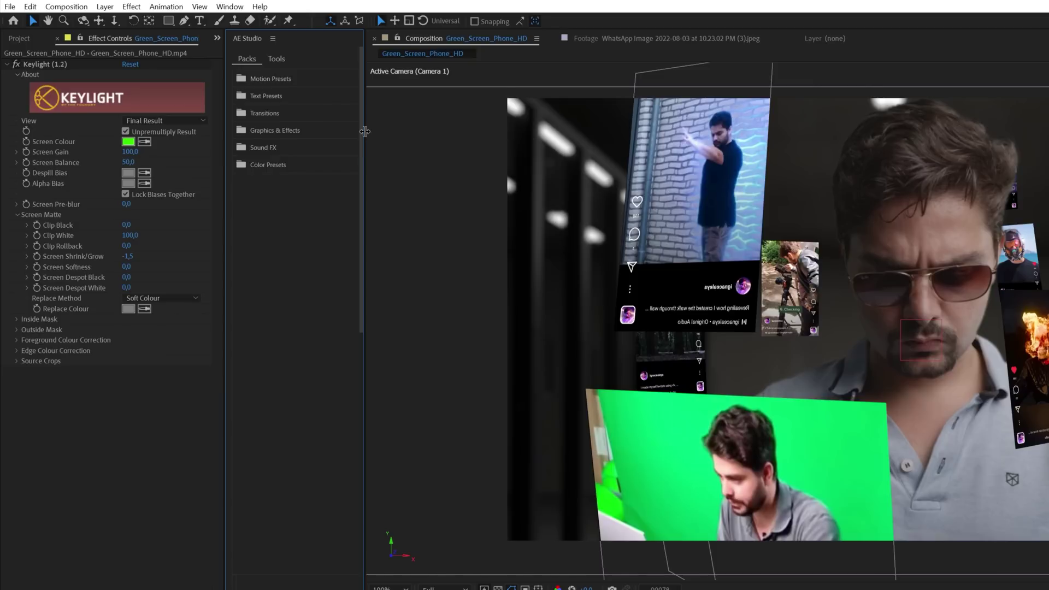
drag(485, 186, 691, 185)
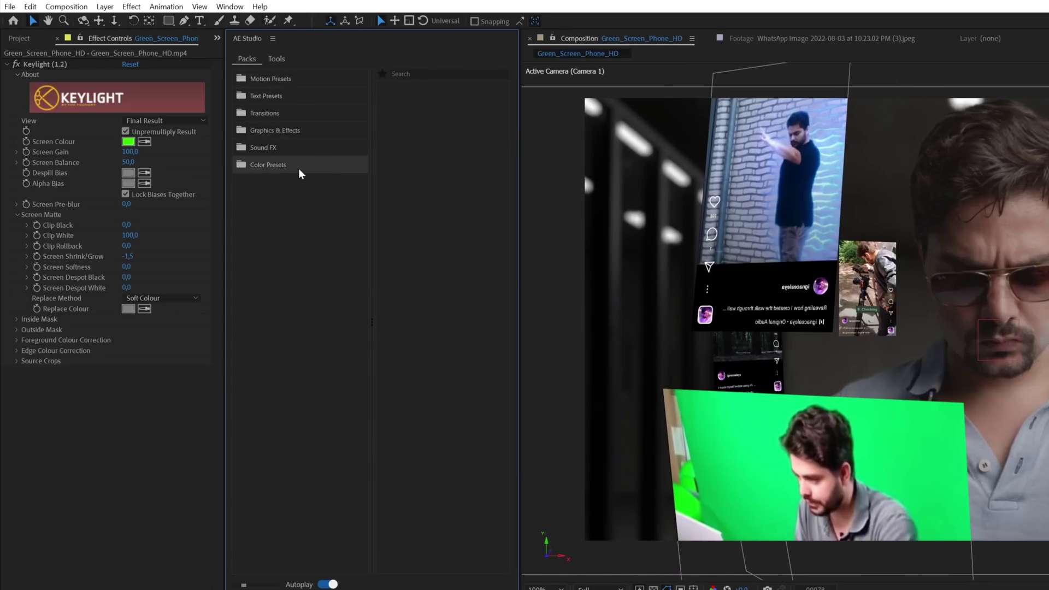
Add the Social Media 02 and Social Media 01 presets from the Graphics & Effects shape elements to the composition.
click(274, 130)
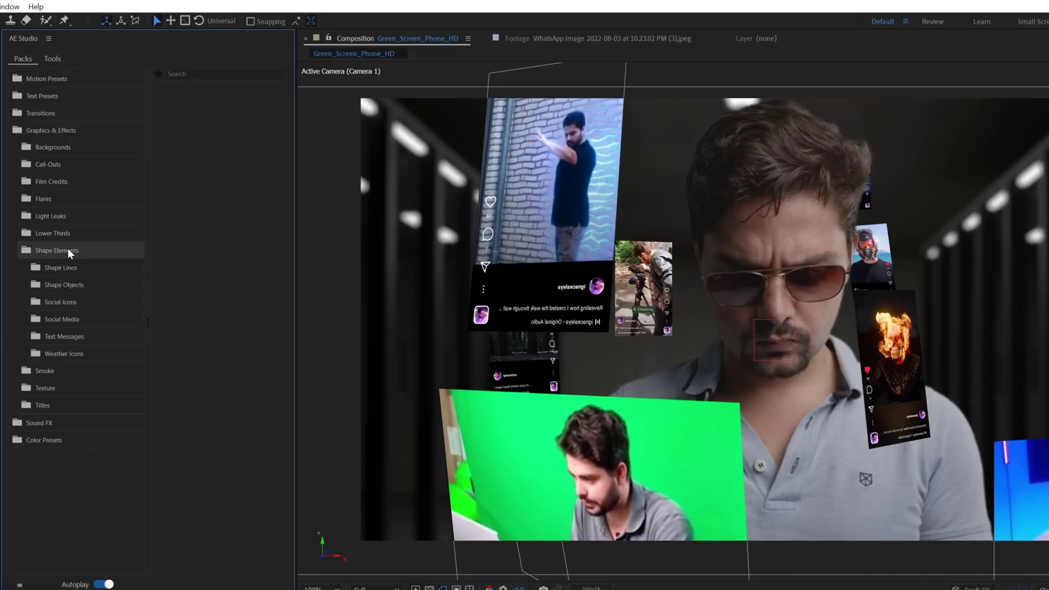
click(67, 320)
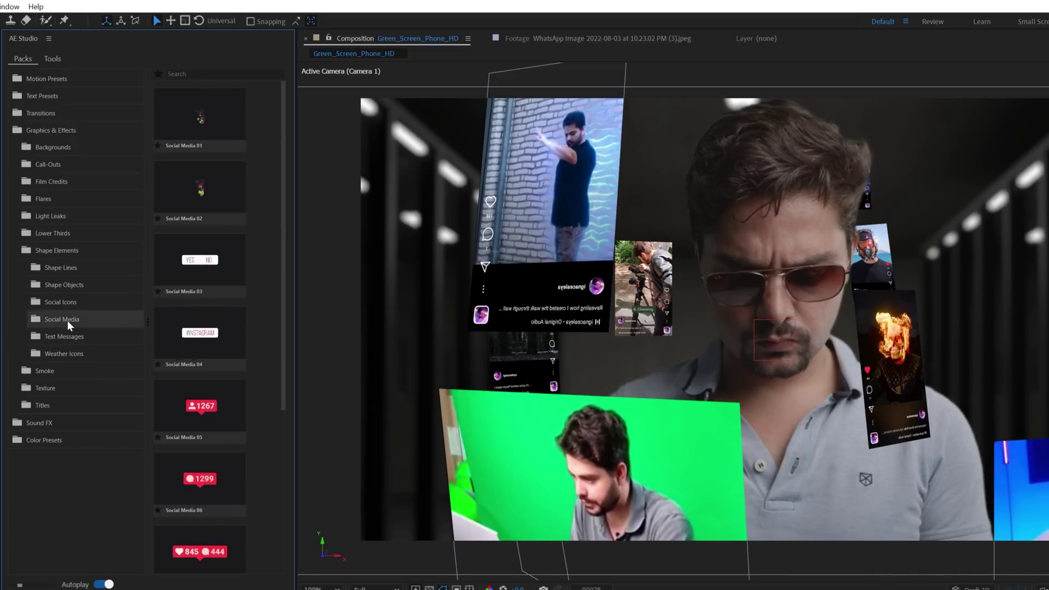
click(188, 194)
click(270, 584)
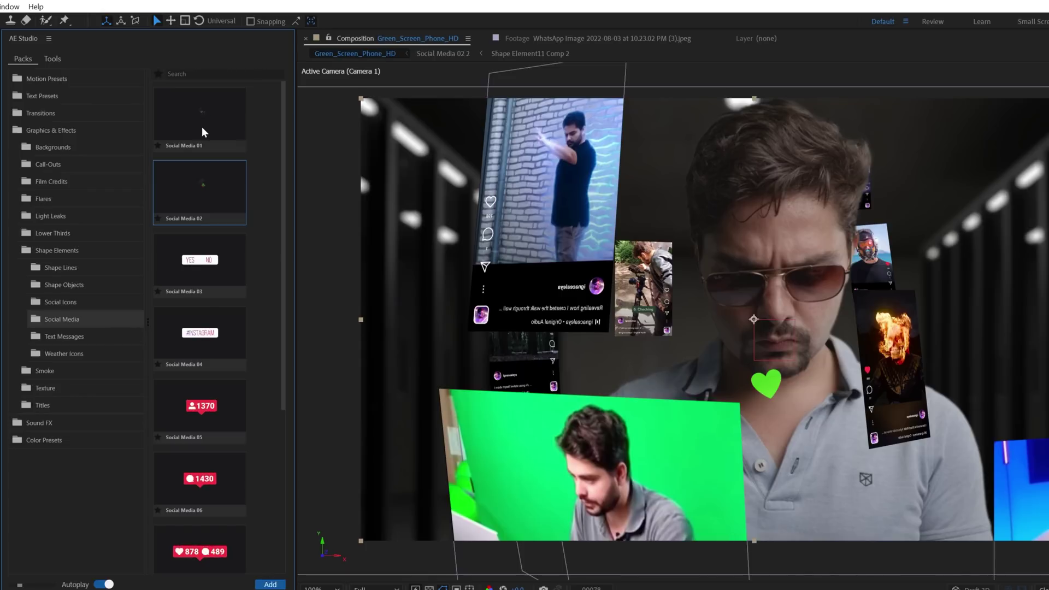
click(202, 131)
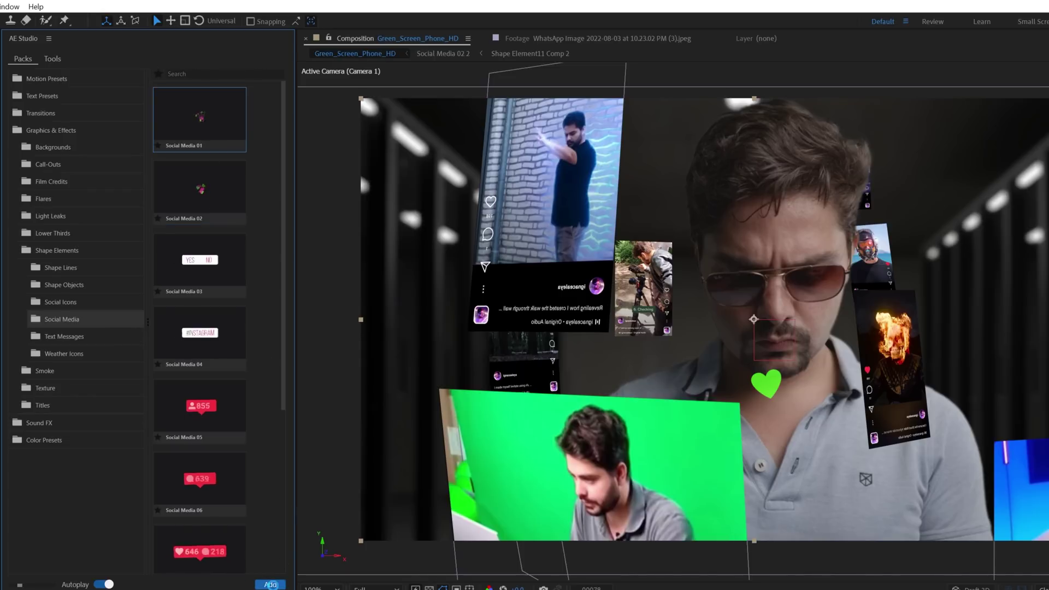
click(270, 584)
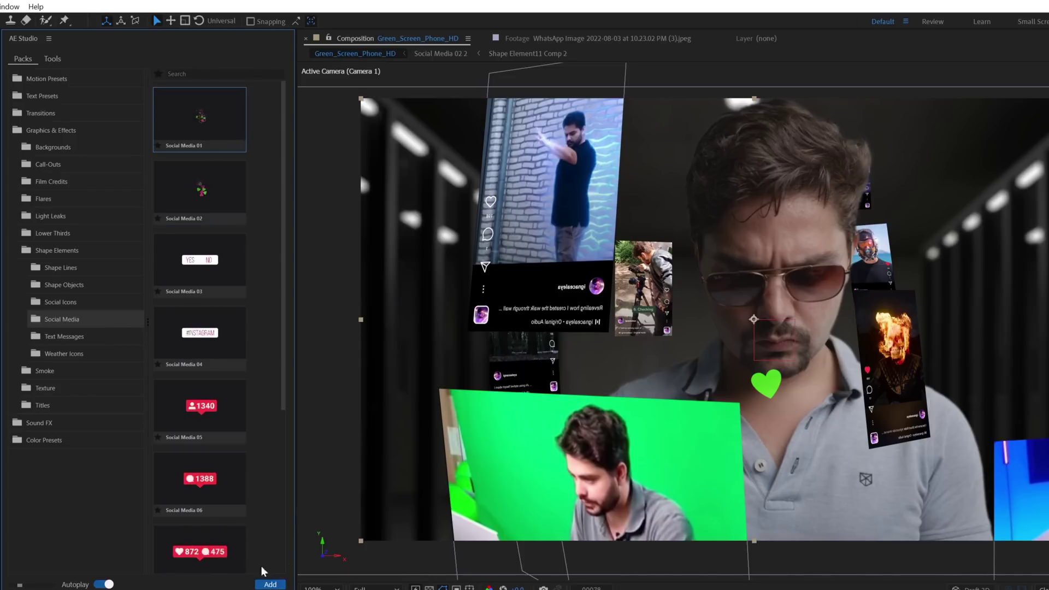
Add the Social Media 08, Social Media 10 and Social Media 04 presets to the composition.
scroll(203, 495, down, 3)
click(207, 449)
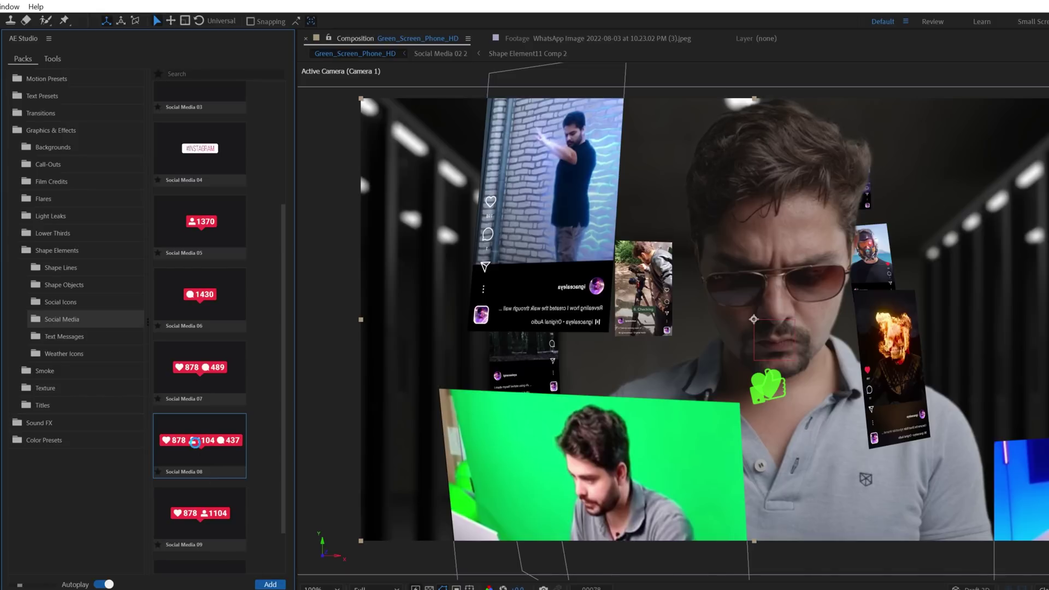
scroll(197, 544, down, 1)
click(190, 555)
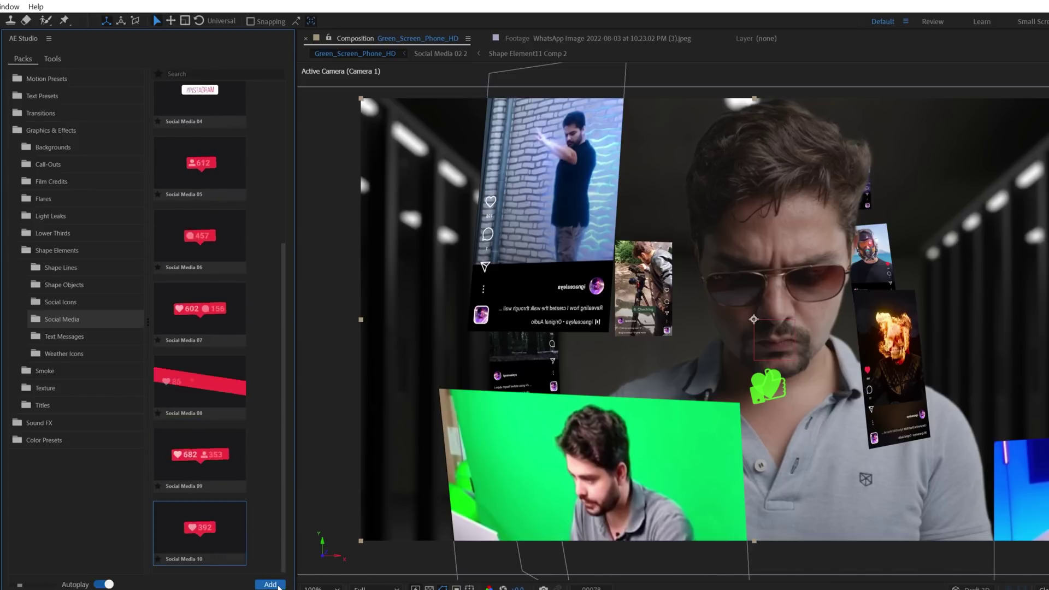
scroll(249, 516, up, 4)
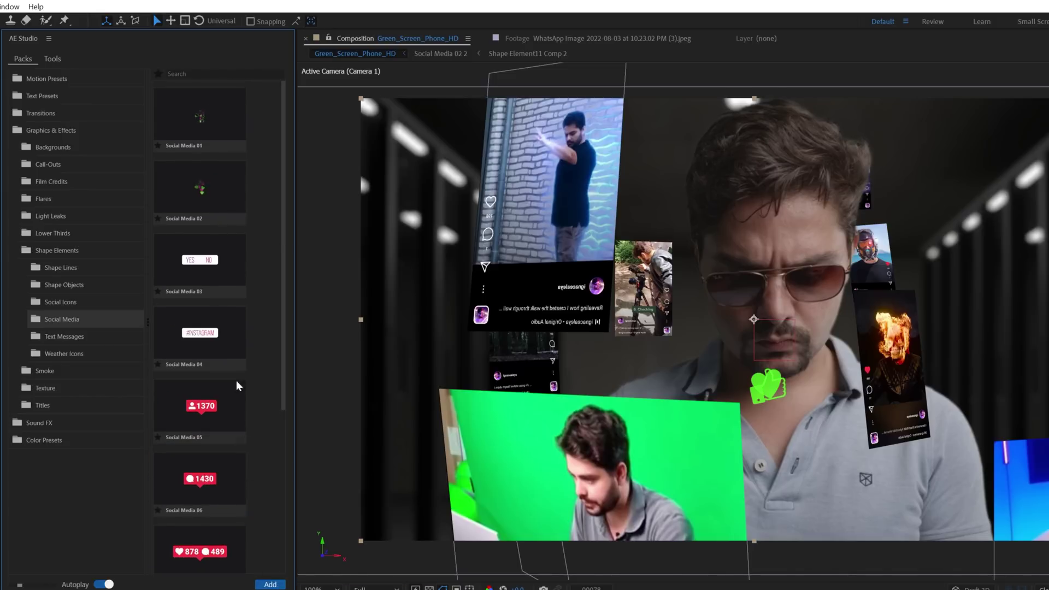
click(184, 332)
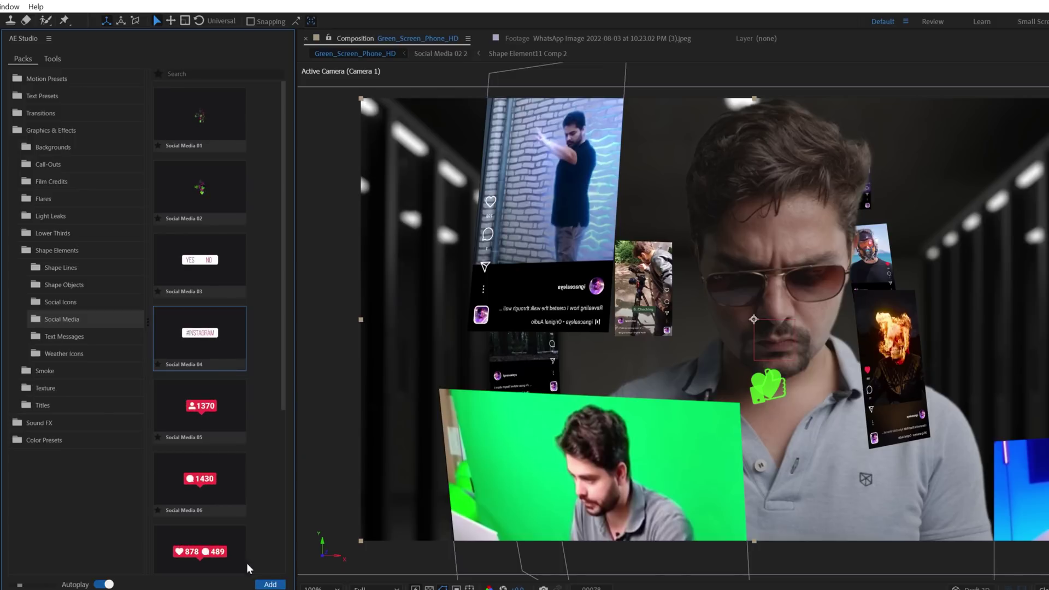
Browse the text message and weather icon presets, and add Shape Lines 35 and Shape Lines 36 to the composition.
click(63, 336)
scroll(234, 281, down, 5)
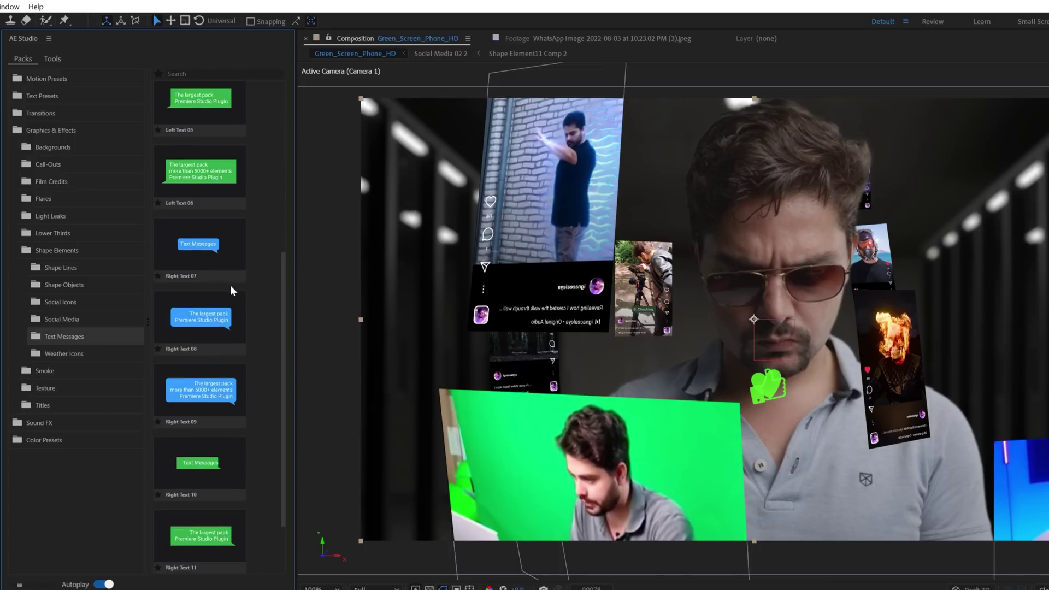
click(55, 354)
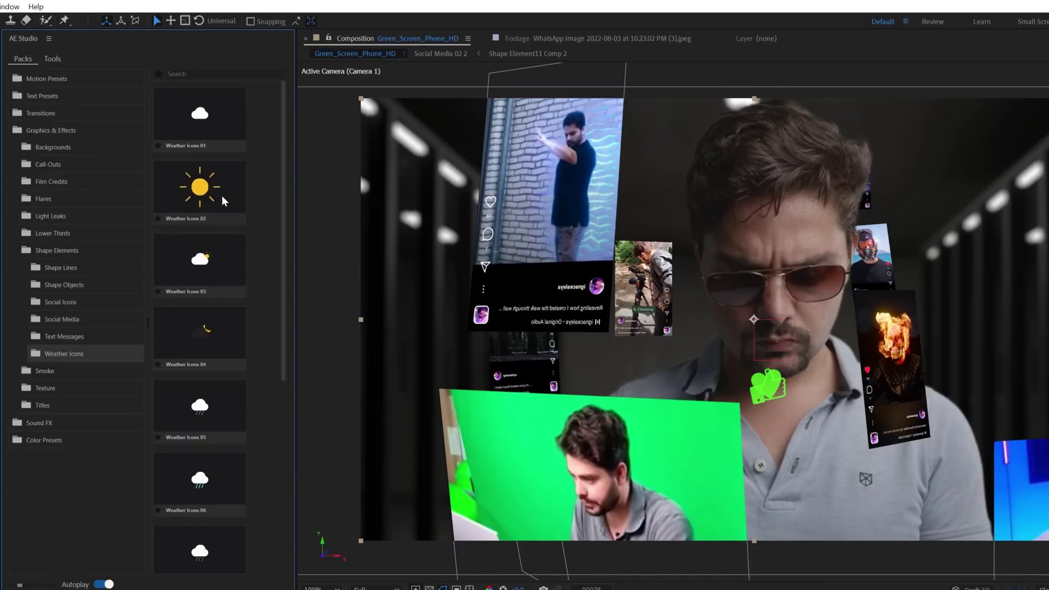
scroll(222, 195, down, 2)
click(66, 268)
scroll(209, 188, down, 10)
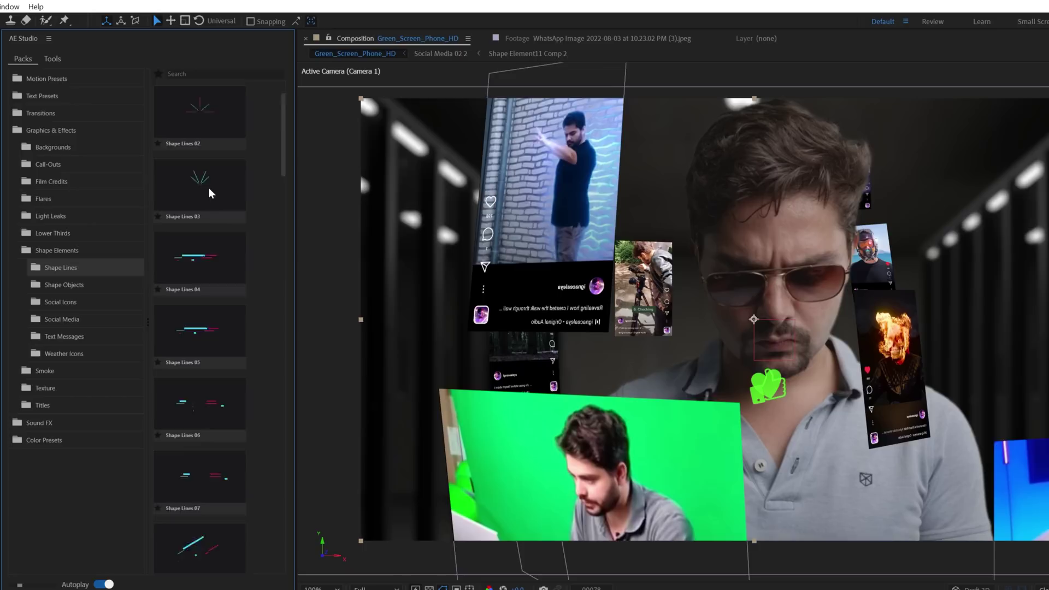
drag(280, 310, 258, 499)
click(191, 438)
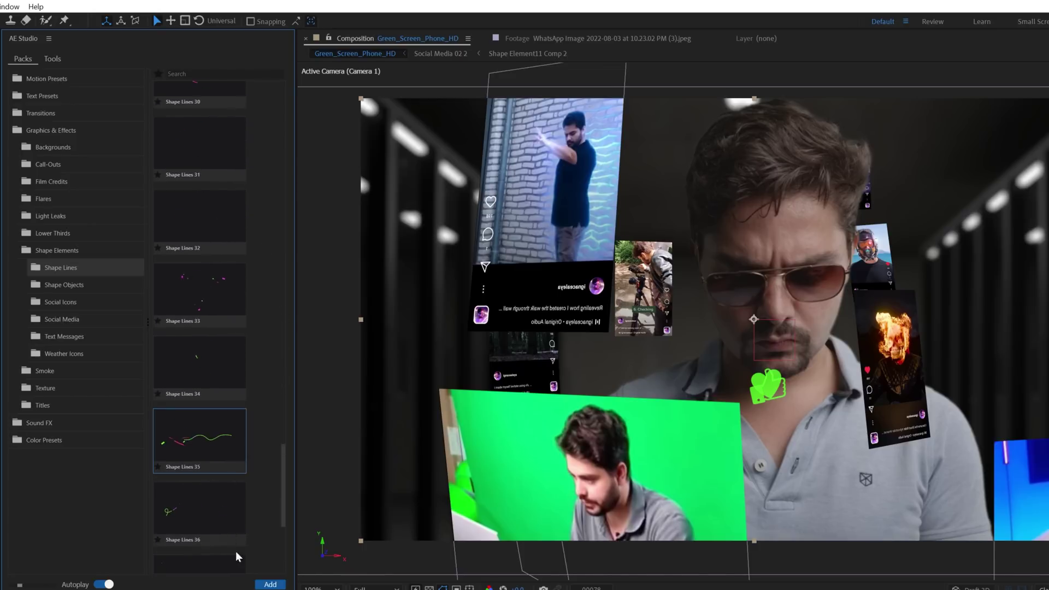
double_click(194, 519)
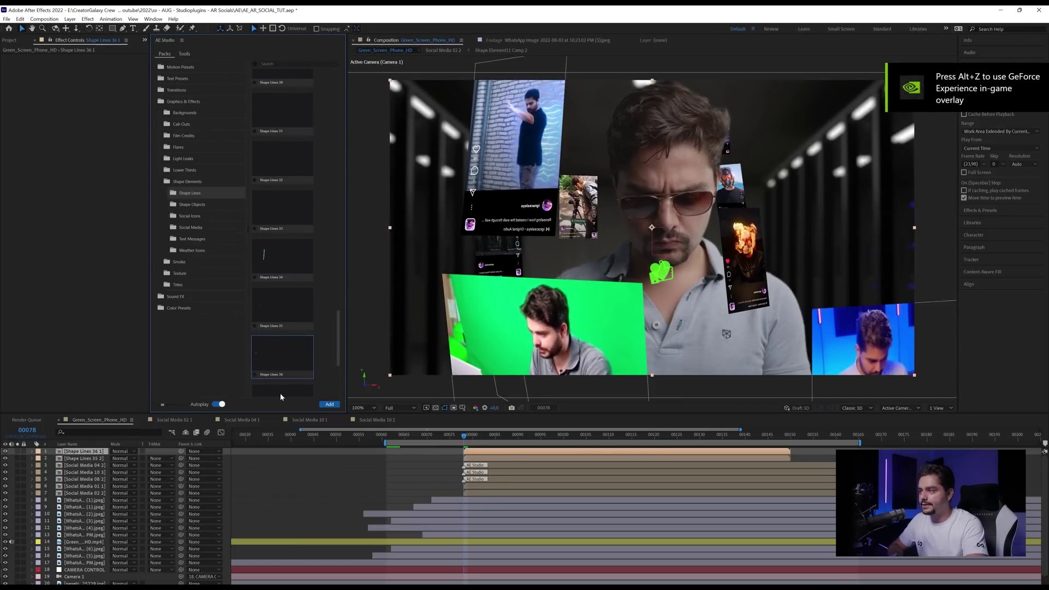
Solo the Social Media 02 2 layer and make all seven added preset layers 3D.
click(77, 493)
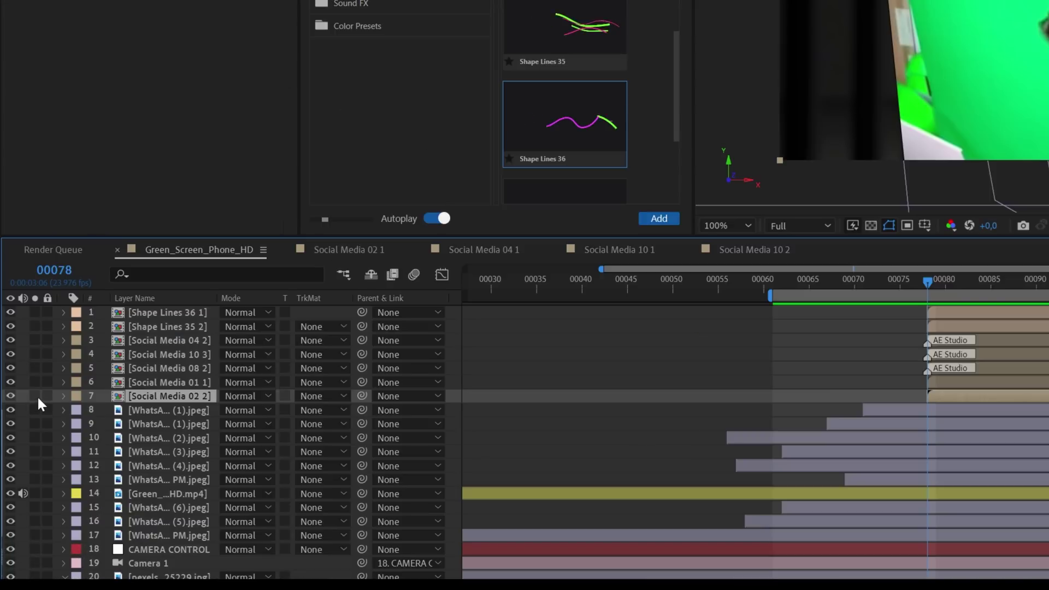
click(17, 493)
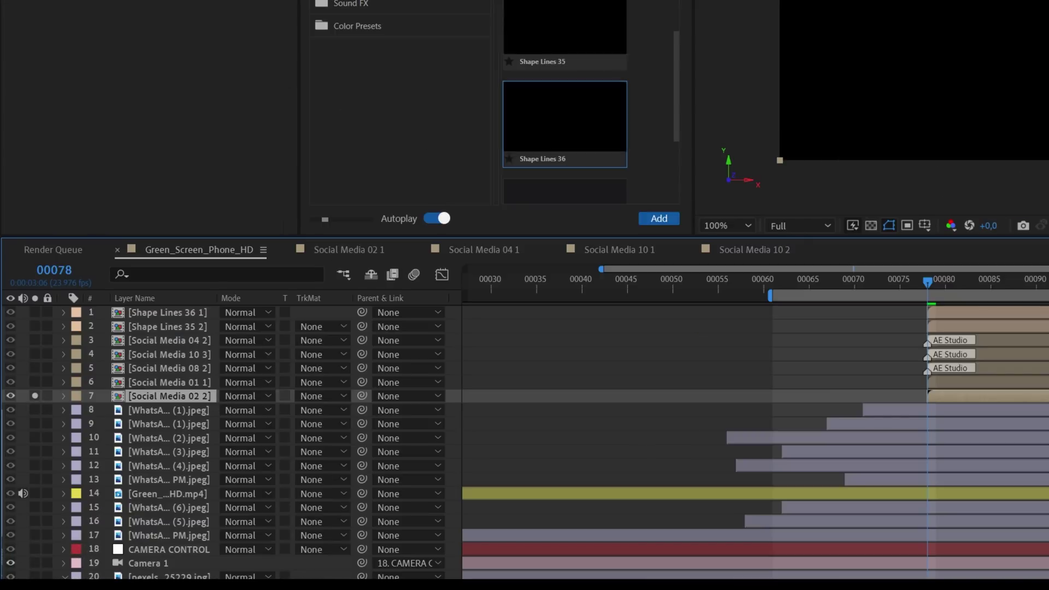
key(F4)
drag(312, 313, 312, 396)
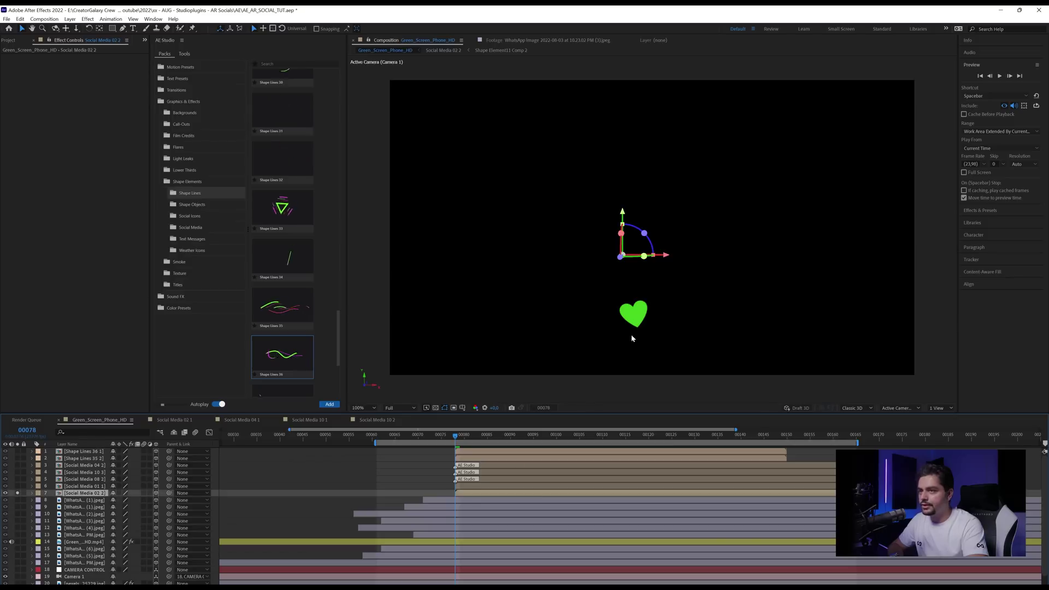
Scale down the Social Media 02 2 hearts layer and move it to the upper-left area of the frame beside the images.
drag(665, 257, 424, 296)
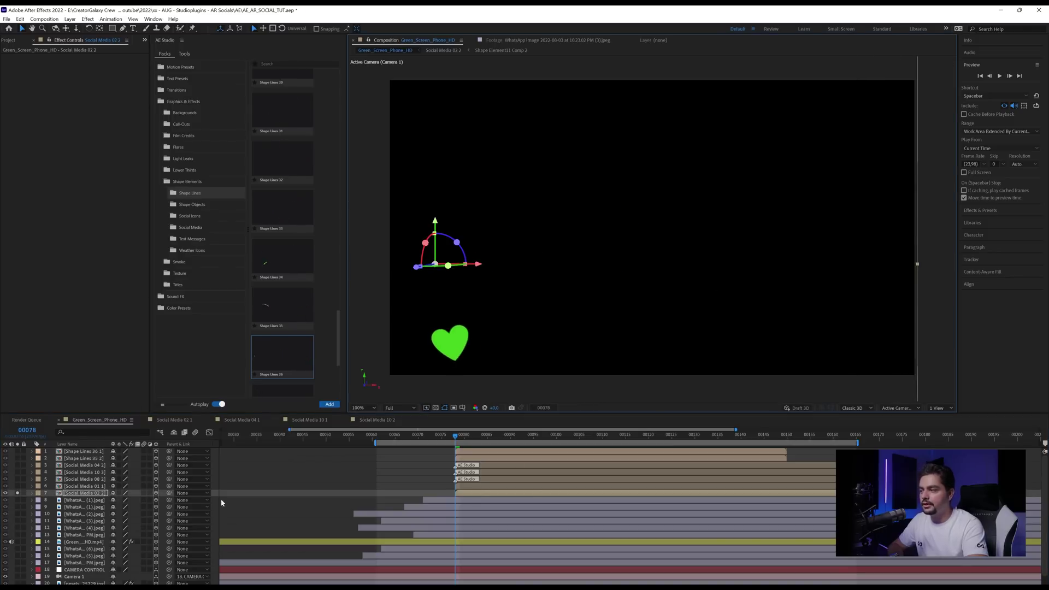
key(s)
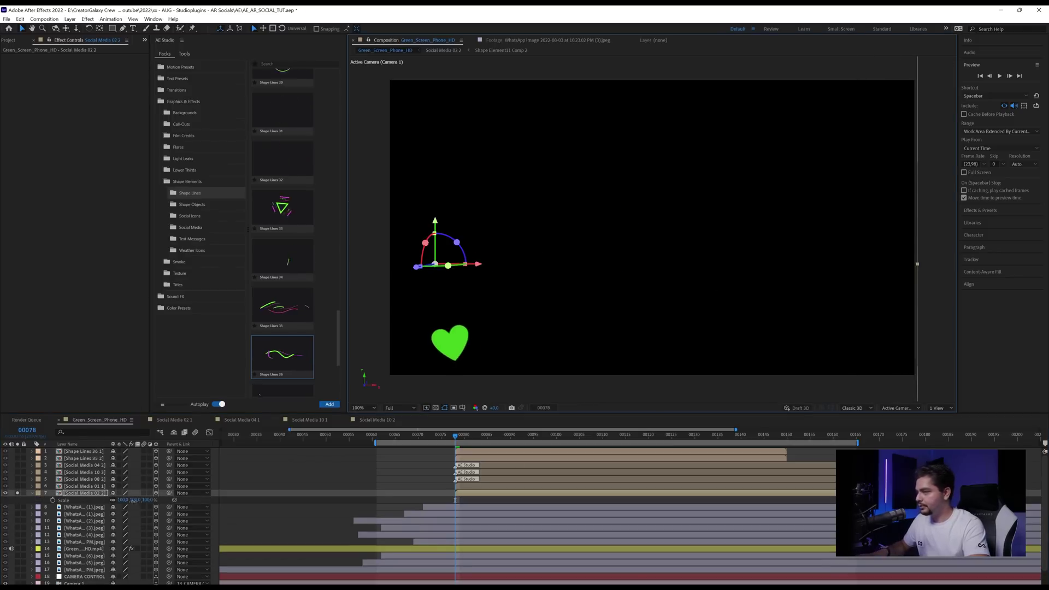
drag(134, 500, 22, 502)
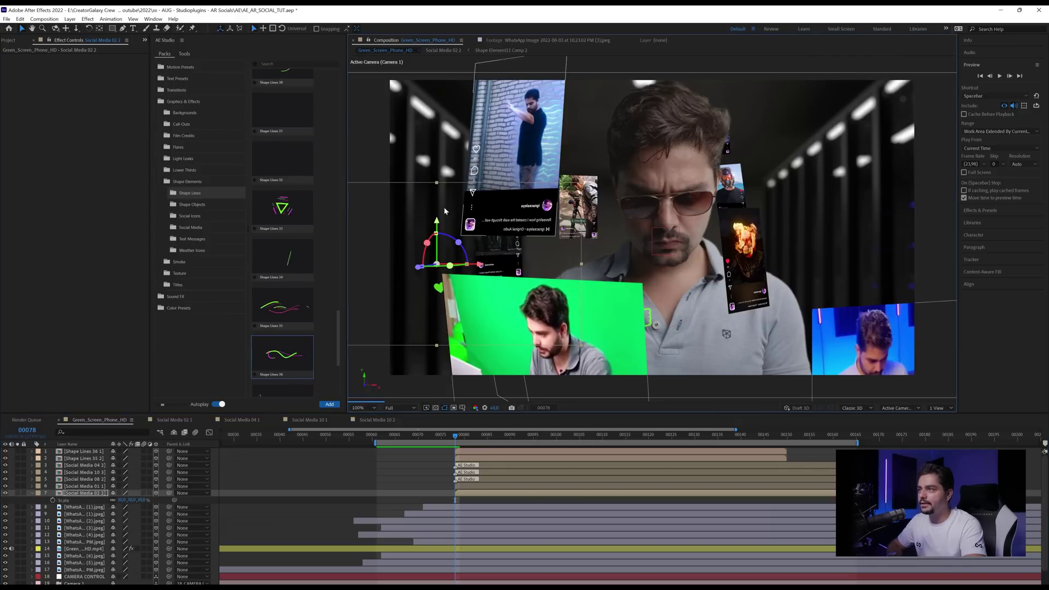
drag(440, 224, 437, 72)
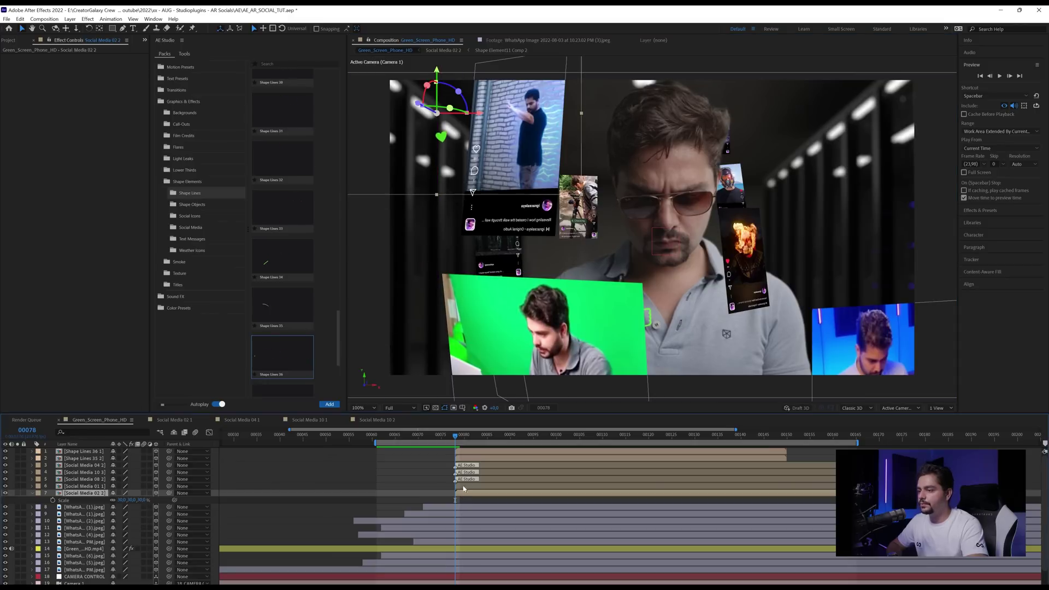
Shift the Social Media 02 2 layer earlier to start at about frame 66, and open its nested composition.
drag(471, 498, 418, 497)
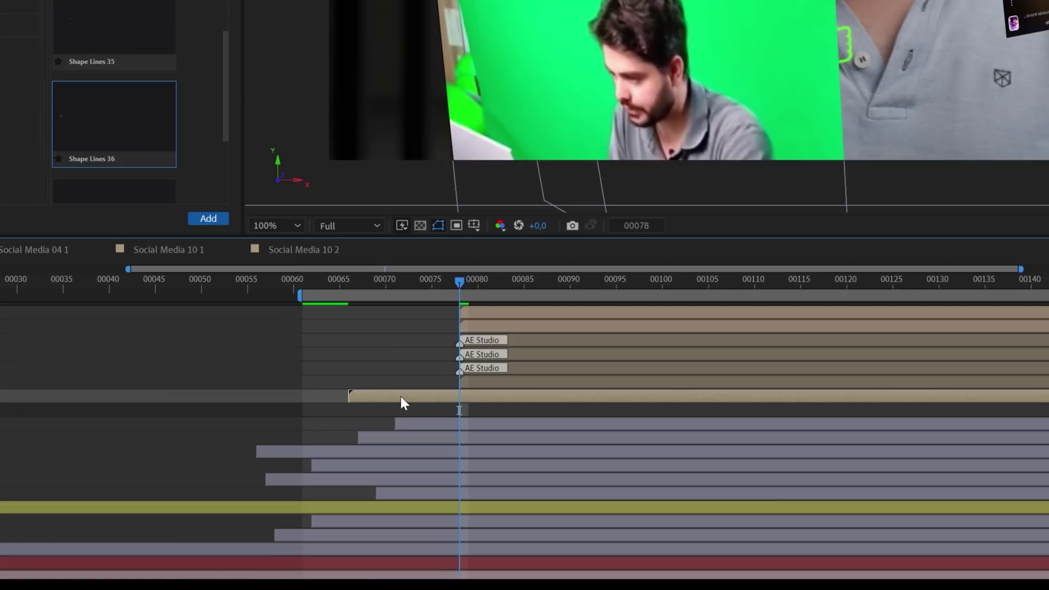
double_click(418, 493)
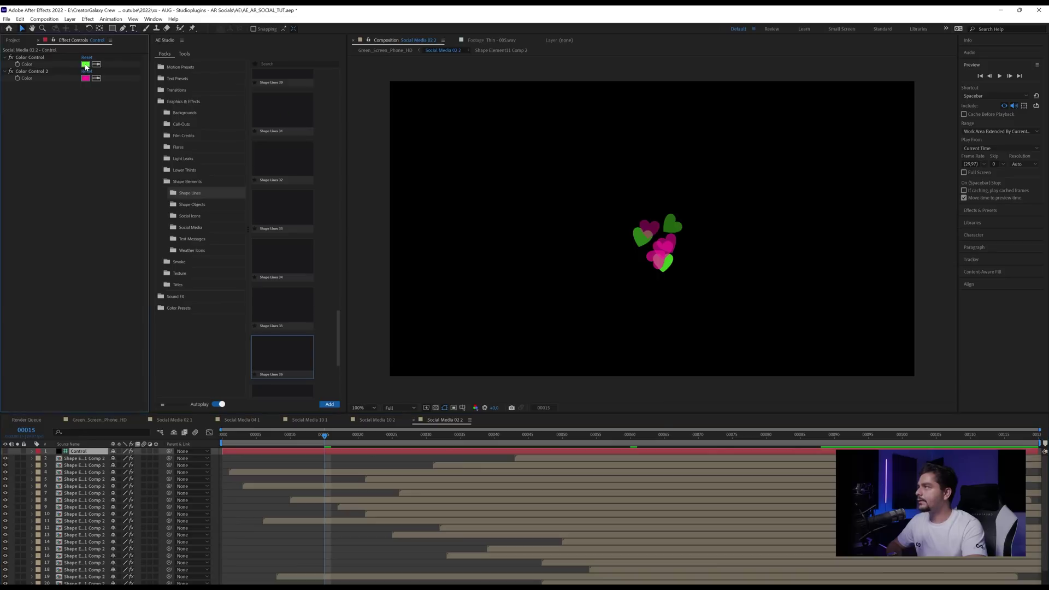
Recolor the hearts on the Control layer, setting Color Control to red and Color Control 2 to a pinkish red.
click(85, 64)
drag(574, 417, 451, 356)
key(Return)
click(87, 79)
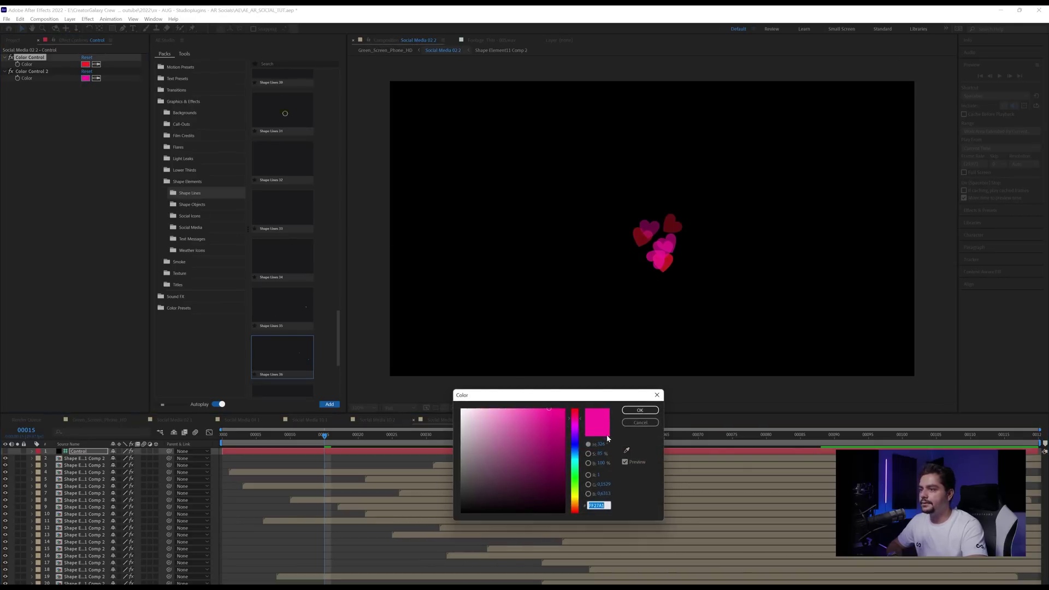
key(Return)
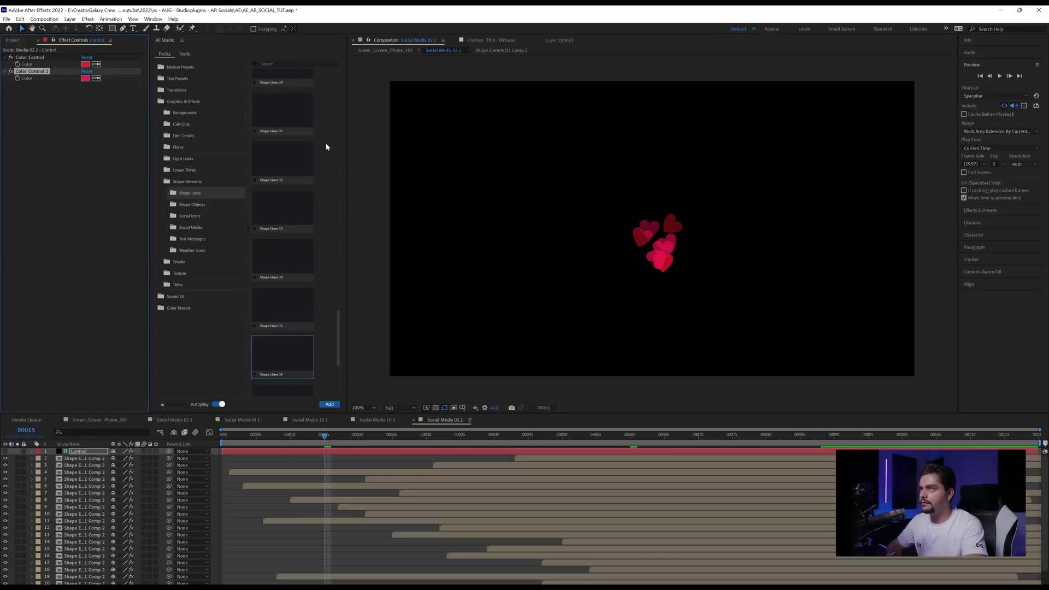
Back in Green_Screen_Phone_HD, duplicate the Social Media 02 2 hearts layer and spread the copies beside the images right of the man, with staggered starts.
click(390, 50)
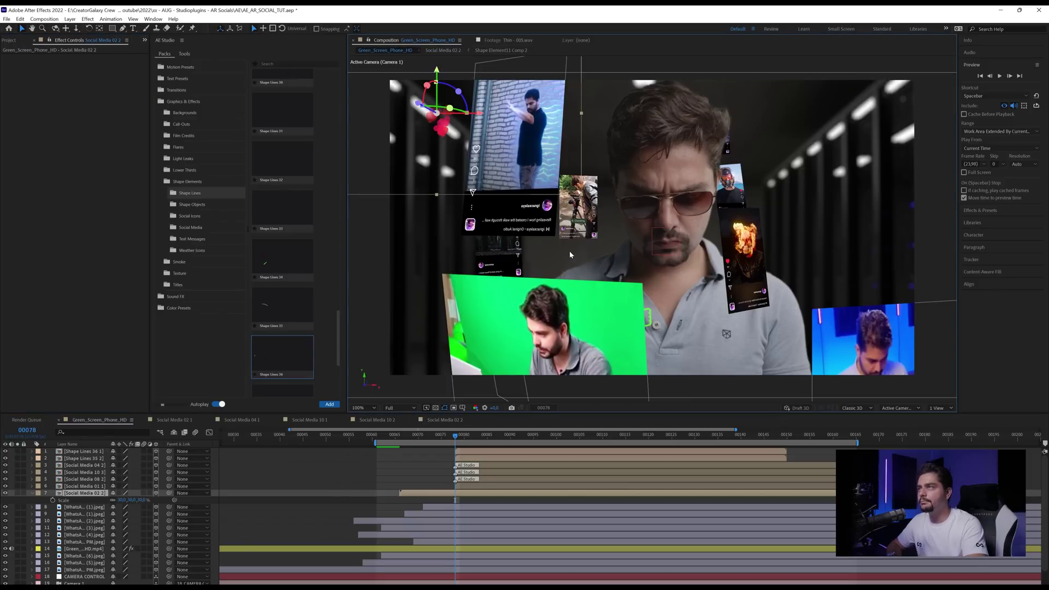
drag(484, 117, 486, 116)
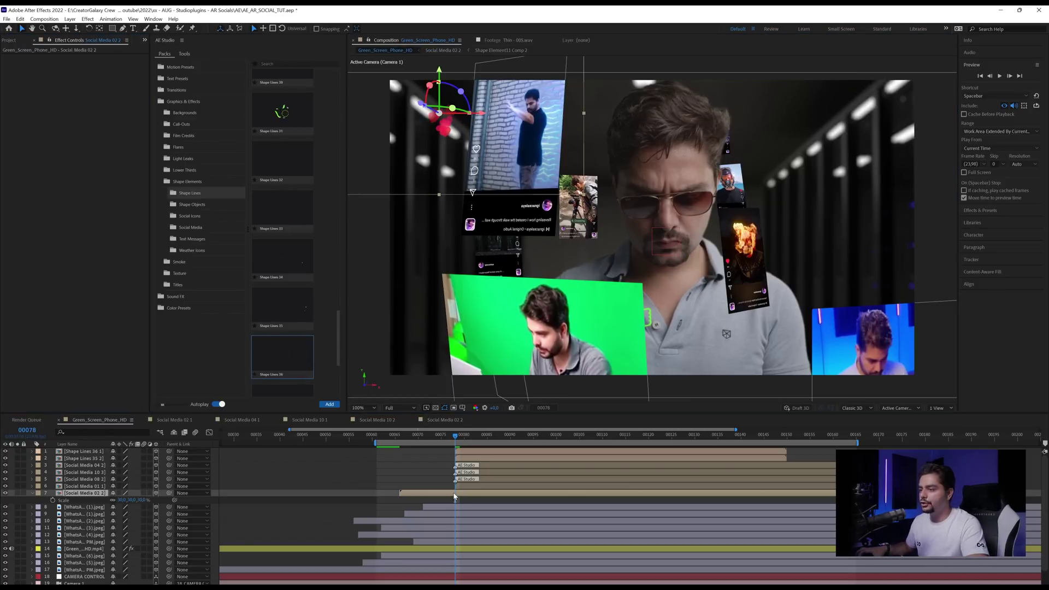
key(ctrl+d)
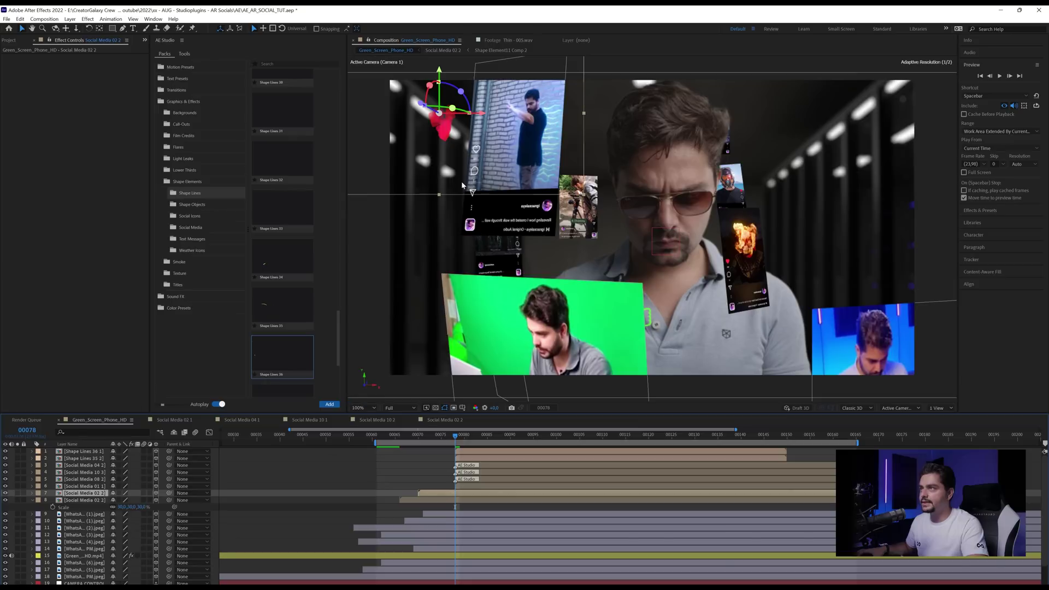
drag(483, 116, 824, 82)
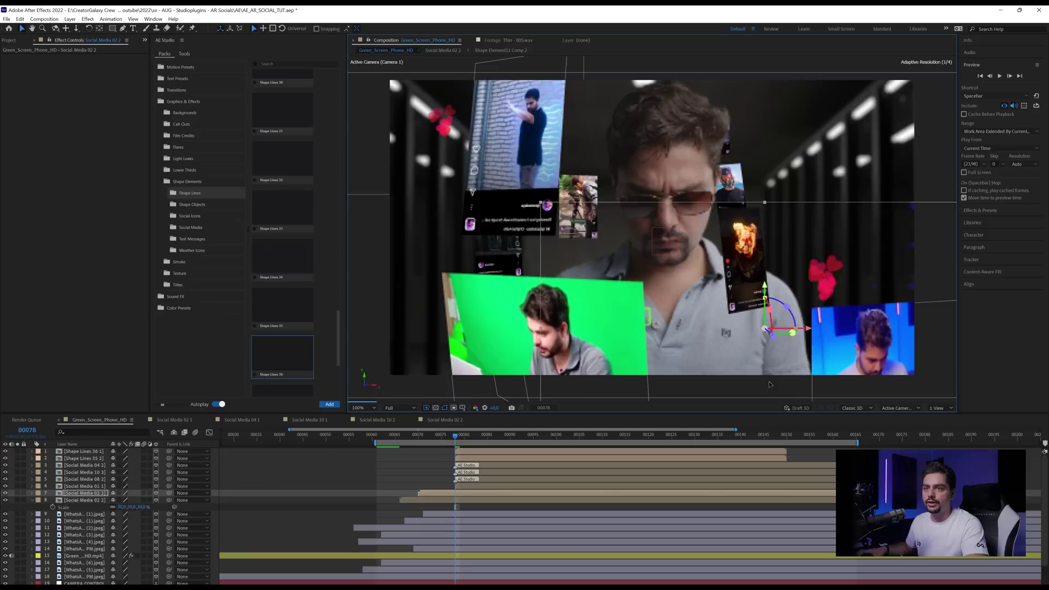
click(435, 485)
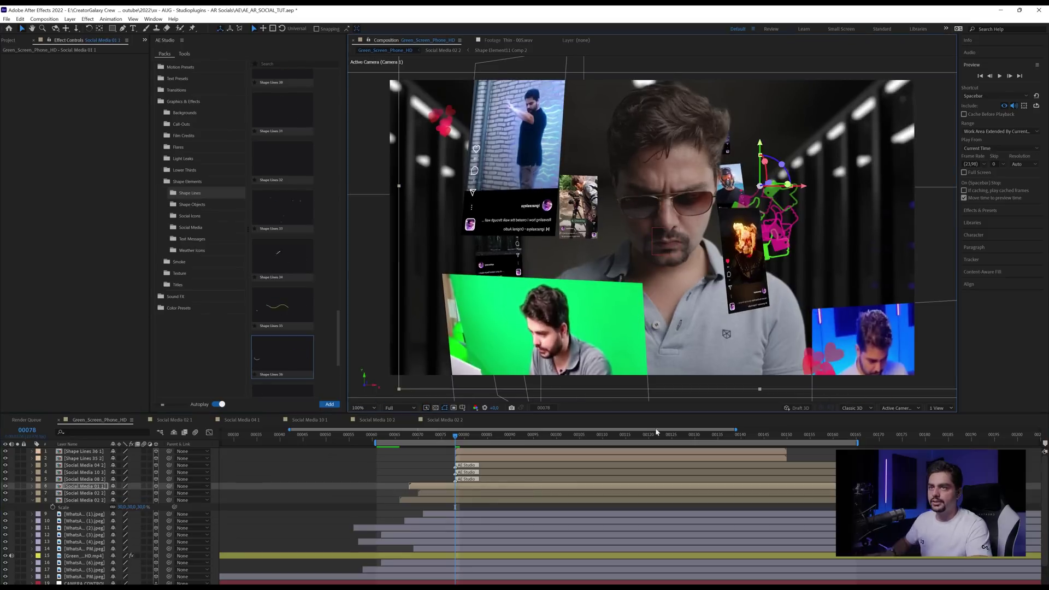
drag(761, 187, 740, 309)
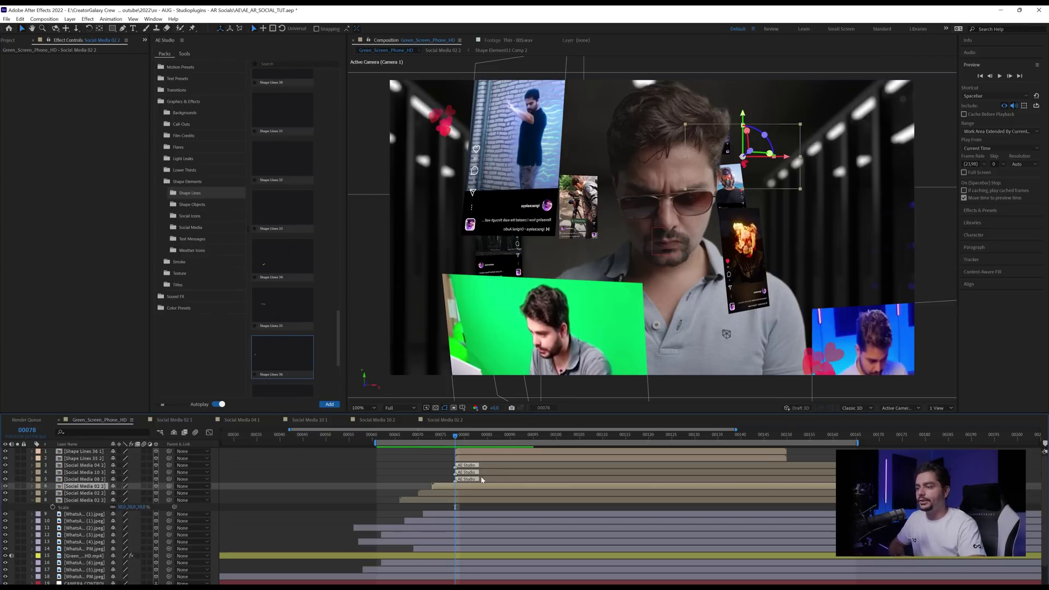
Shift the Social Media 08 2 layer earlier to start at about frame 69 and scale it down to 20%.
click(492, 480)
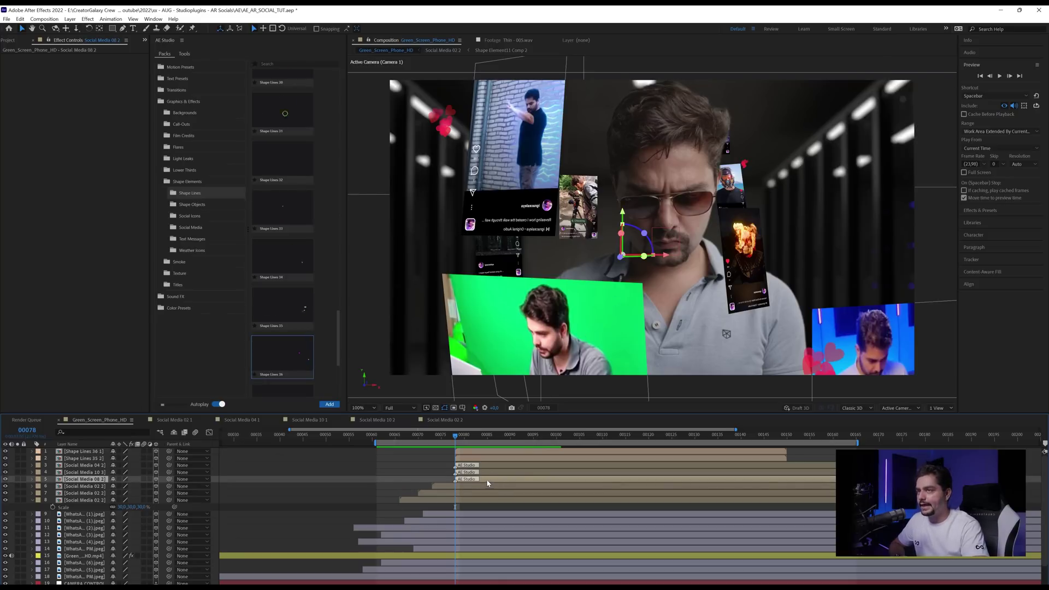
drag(505, 481, 468, 482)
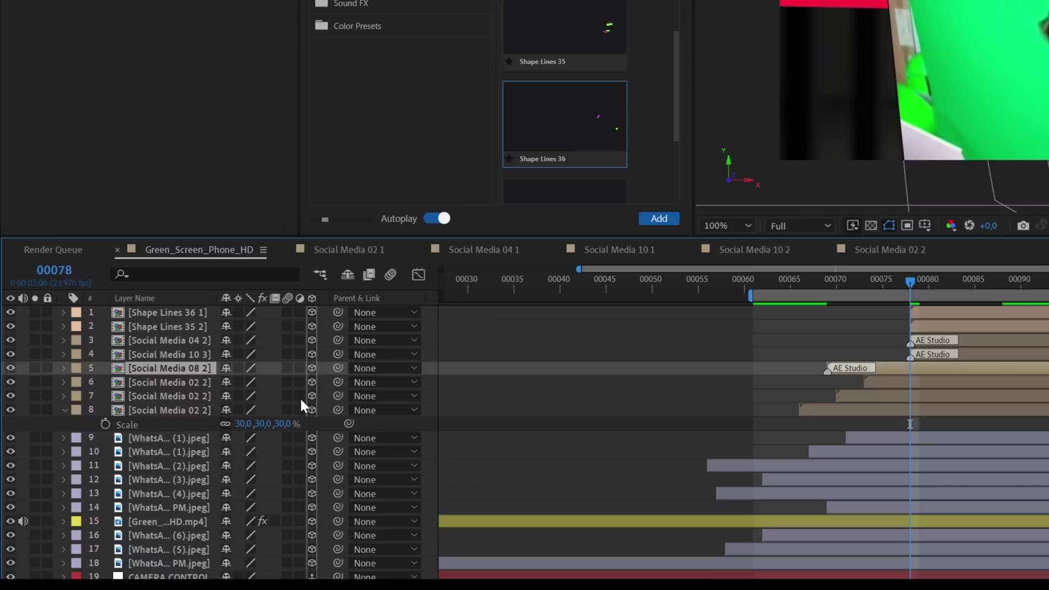
key(s)
click(271, 379)
text(50)
key(Return)
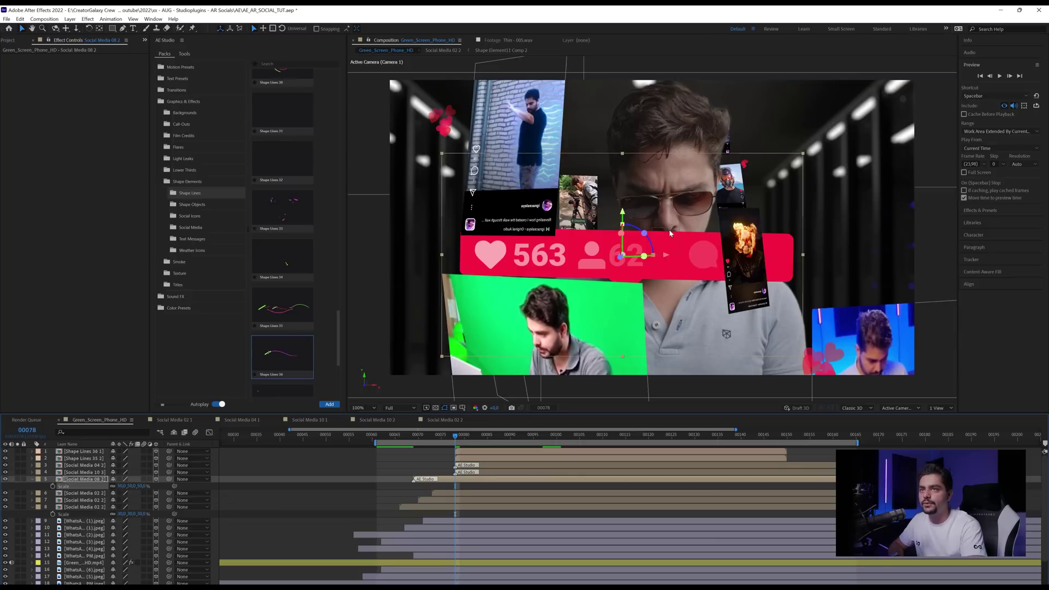
click(130, 485)
text(20)
key(Return)
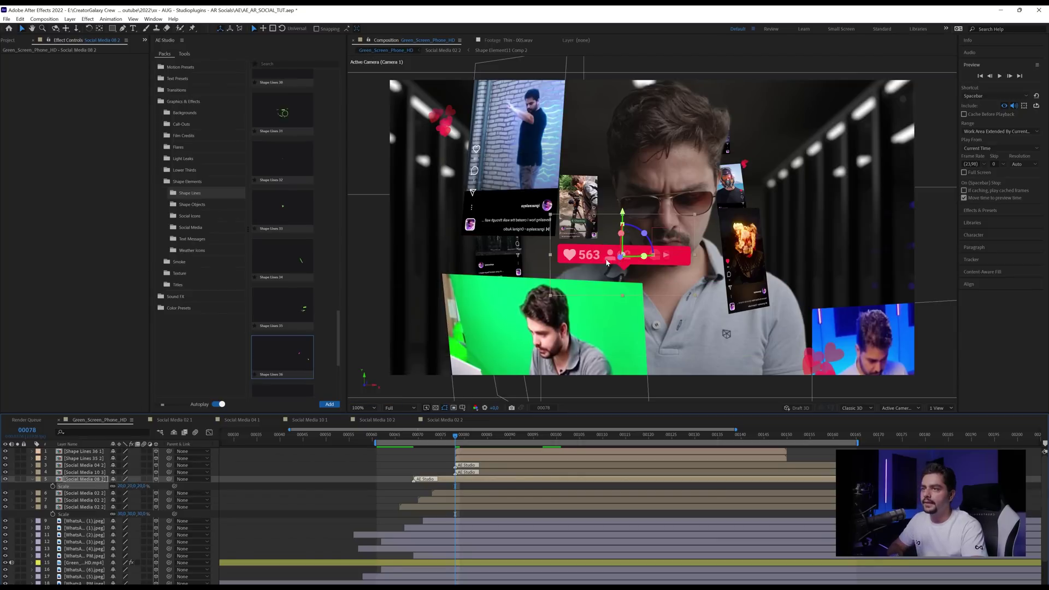
Move the Social Media 08 2 counter over the images left of the man, scale it to 10%, and open the Social Media 04 2 nested composition.
drag(621, 260, 502, 216)
drag(145, 486, 141, 488)
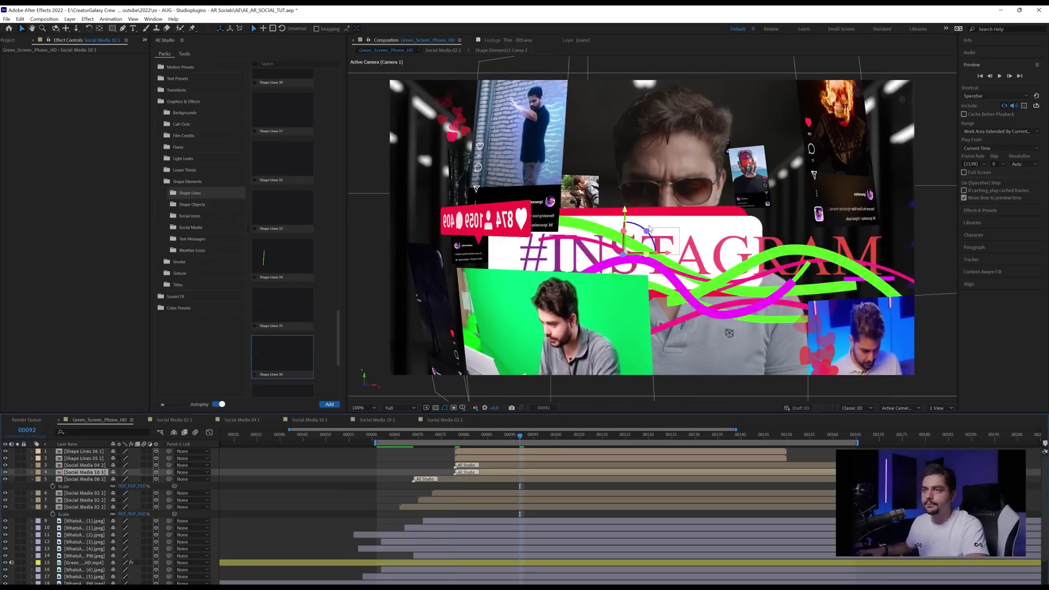
double_click(79, 465)
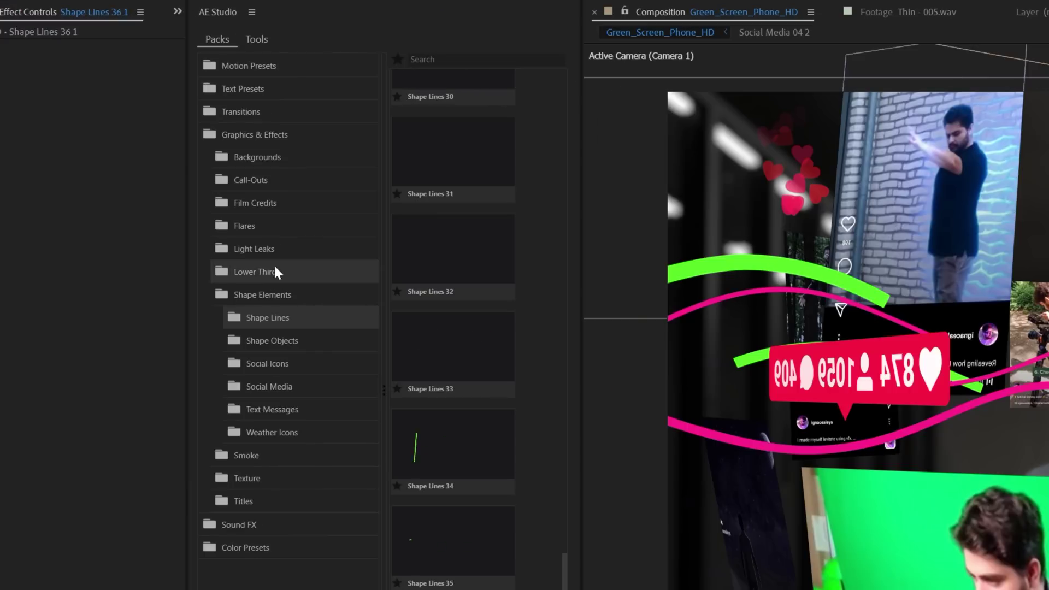
Add the Social Icons 02, 03, 04 and 01 presets to the Green_Screen_Phone_HD composition at frame 92.
click(272, 384)
scroll(457, 251, down, 5)
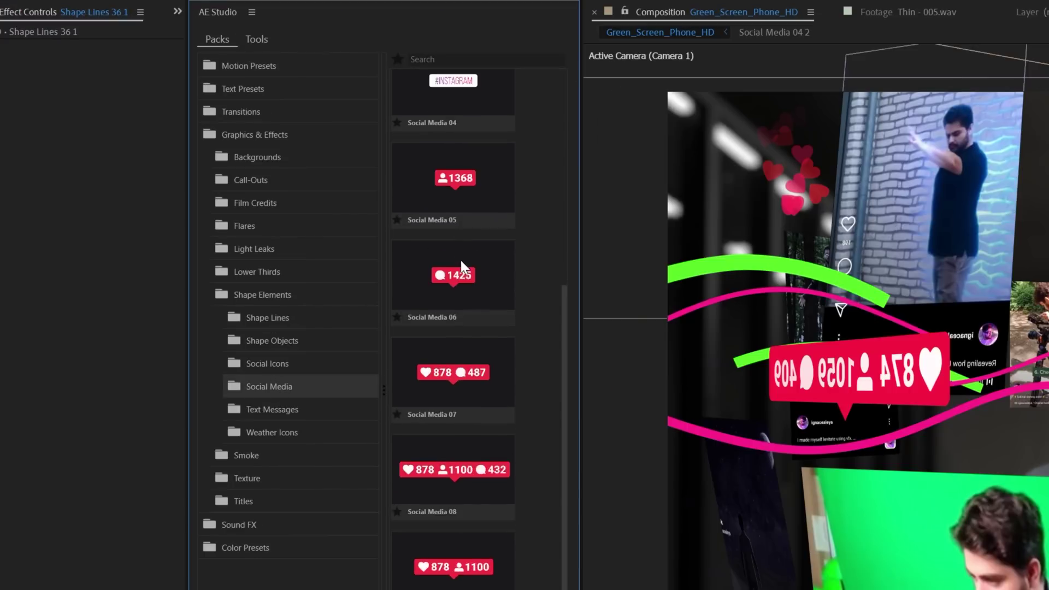
click(276, 364)
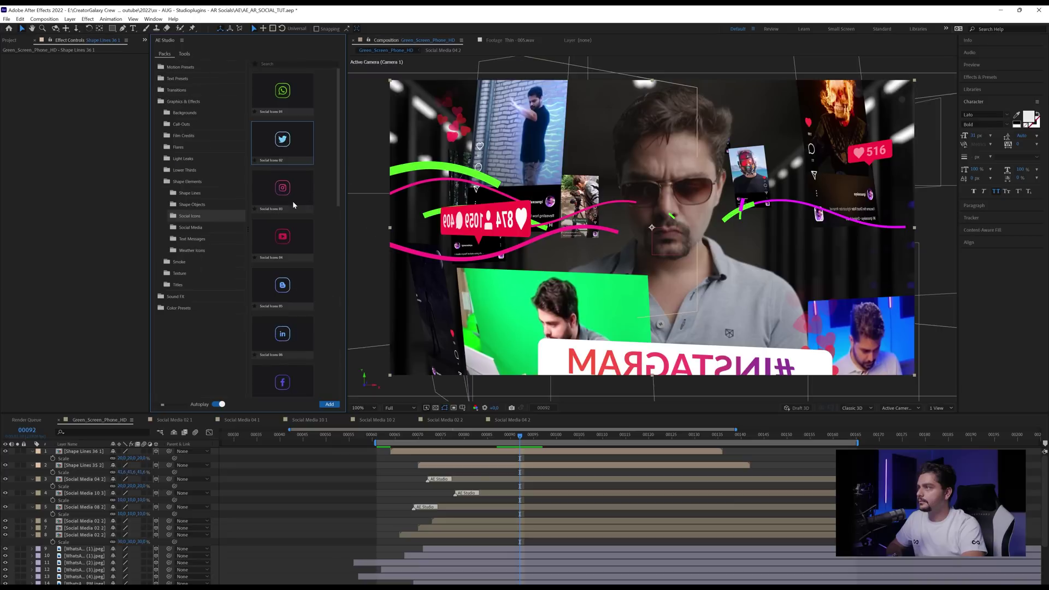
click(473, 334)
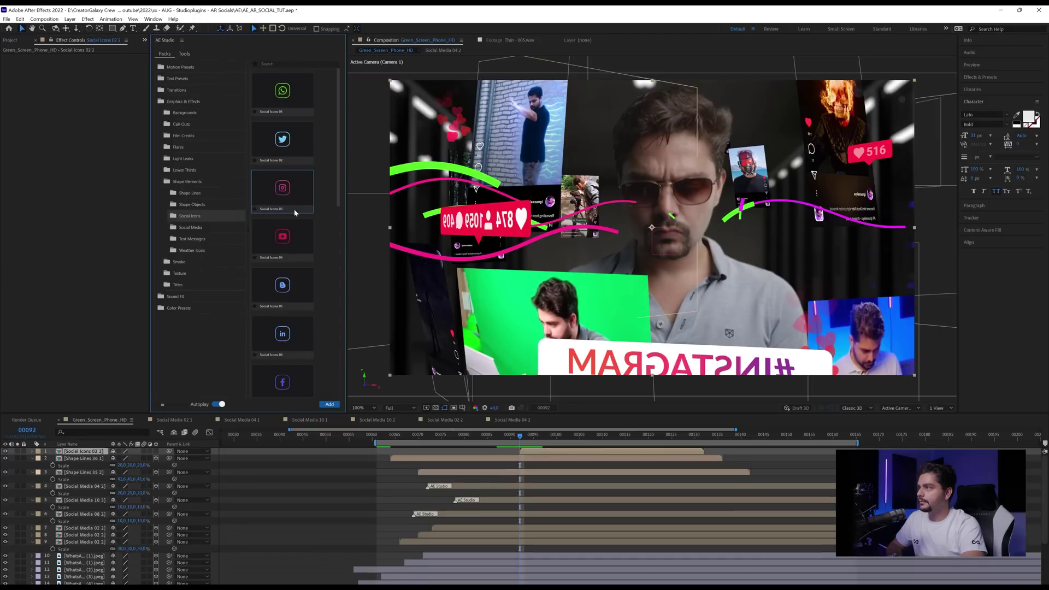
click(286, 240)
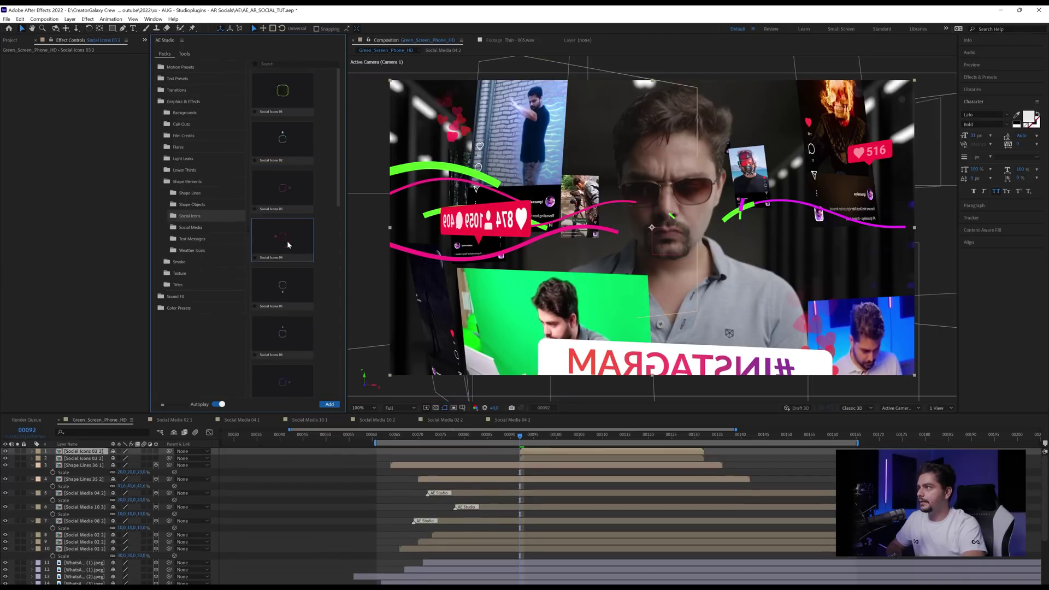
click(329, 405)
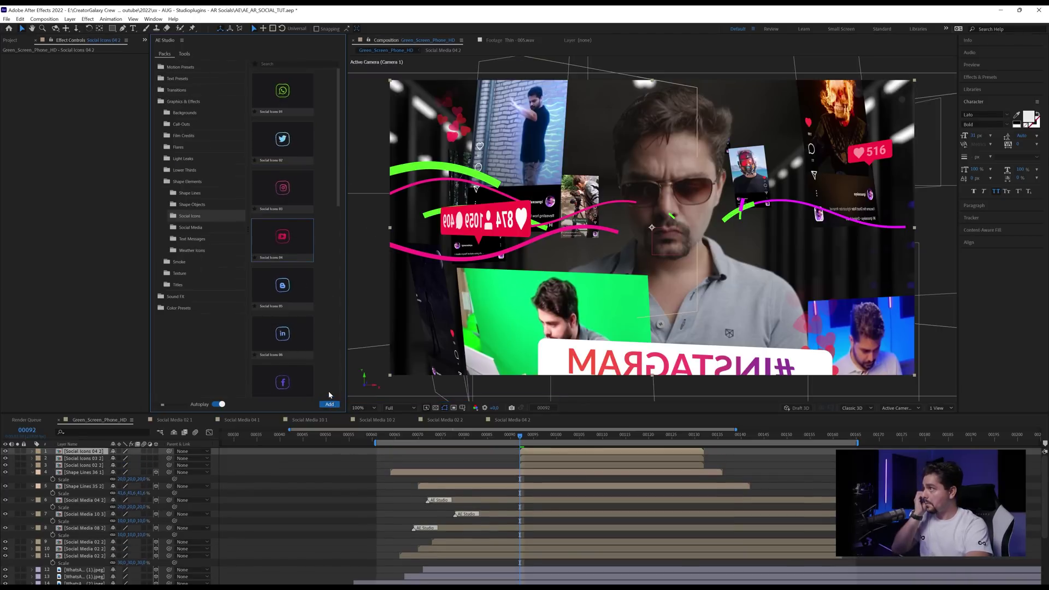
click(287, 93)
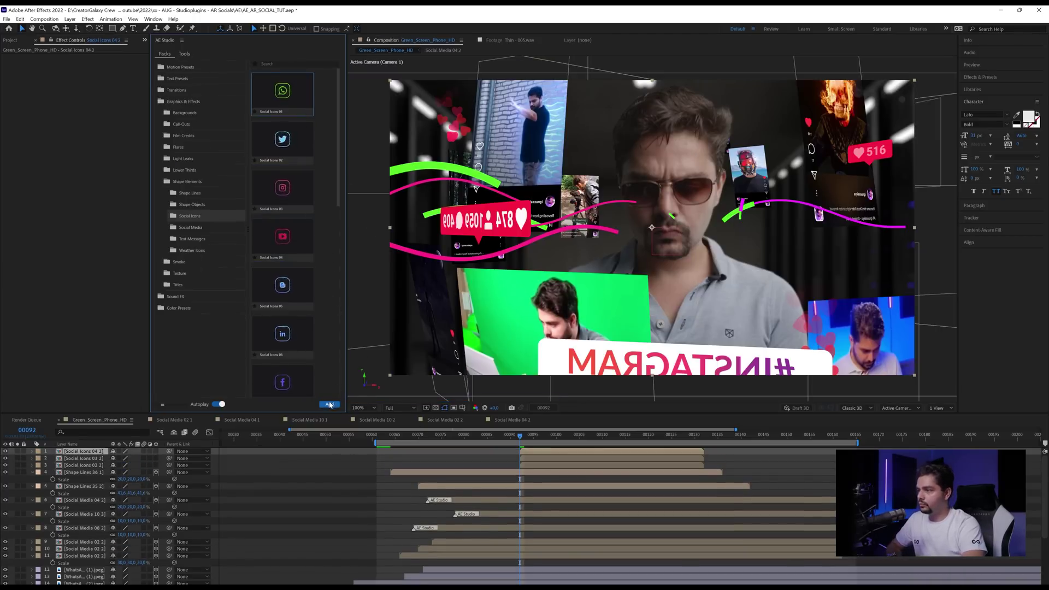
click(328, 404)
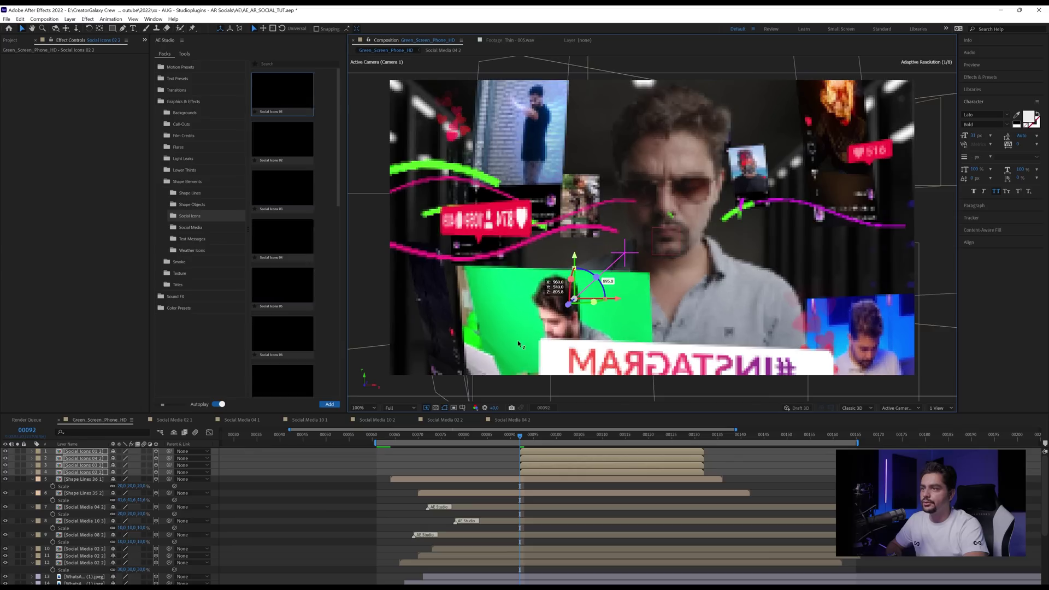
Arrange the four 3D social icon layers in a row beside the man's right-hand shoulder in the frame and stagger their start times.
drag(518, 343, 509, 349)
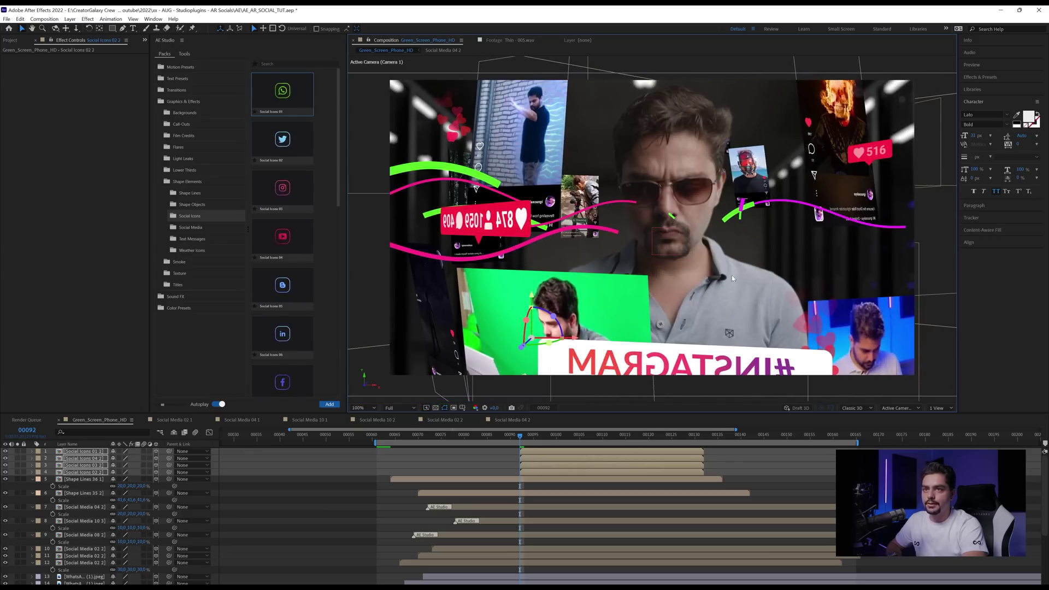
drag(575, 338, 749, 283)
drag(782, 313, 744, 307)
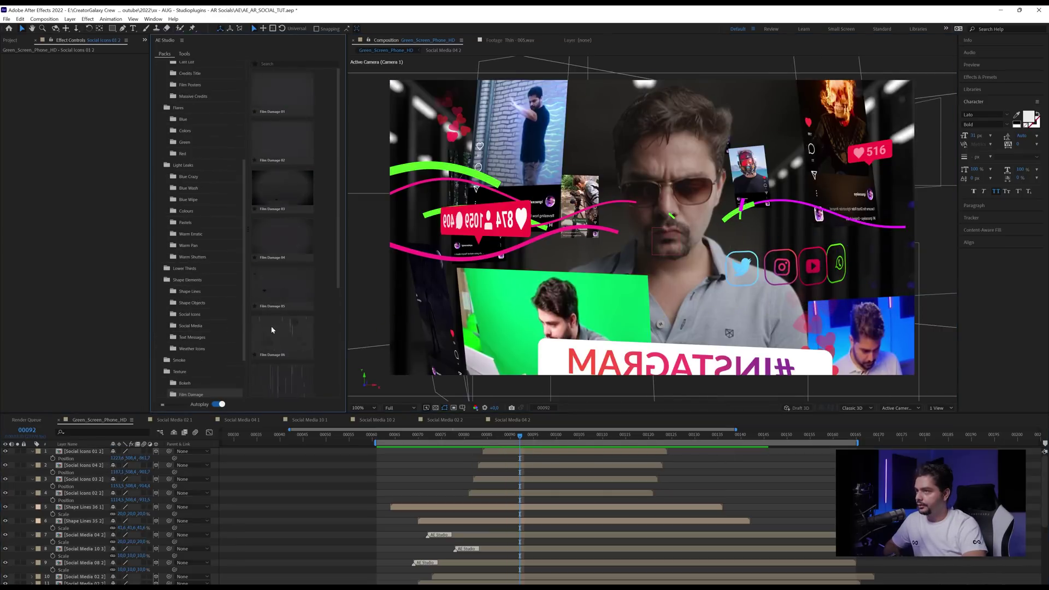
Add the Film Damage 07 texture preset directly above the WhatsApp (2).jpeg layer.
scroll(284, 377, down, 3)
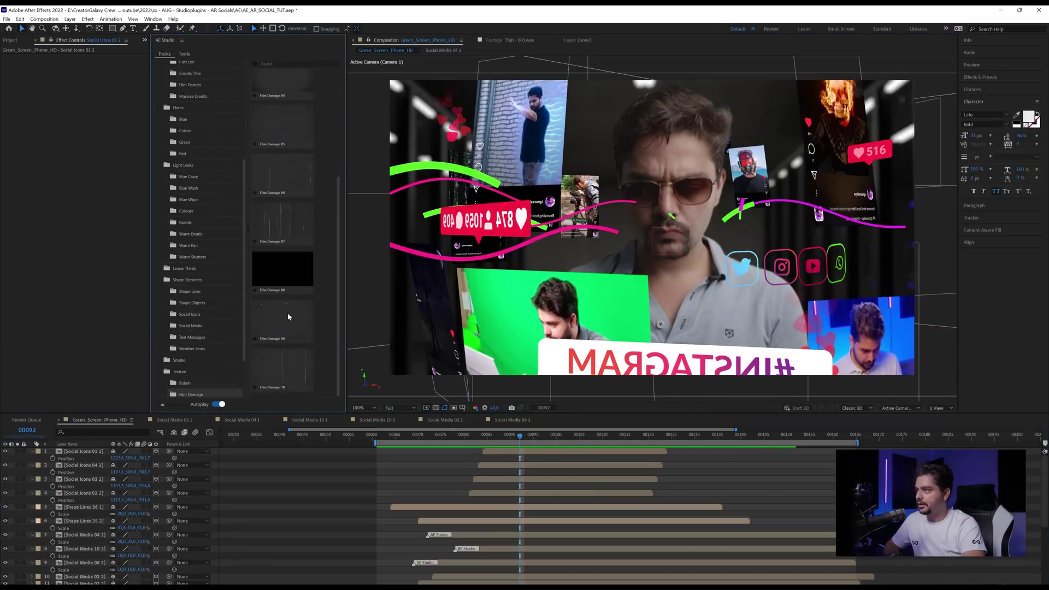
click(283, 218)
scroll(77, 531, down, 1)
scroll(78, 531, down, 4)
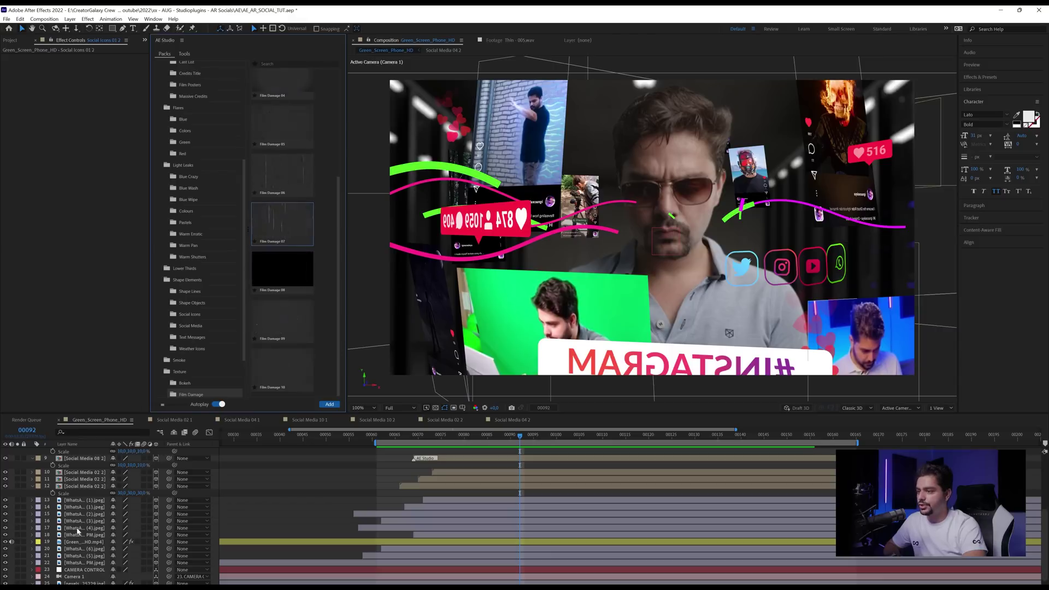
click(90, 536)
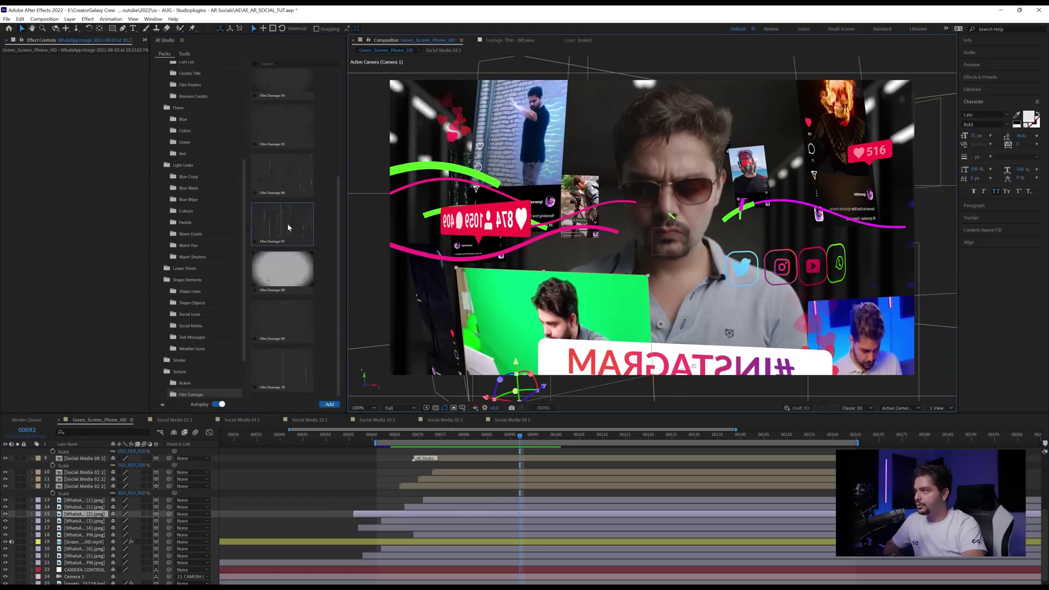
click(329, 404)
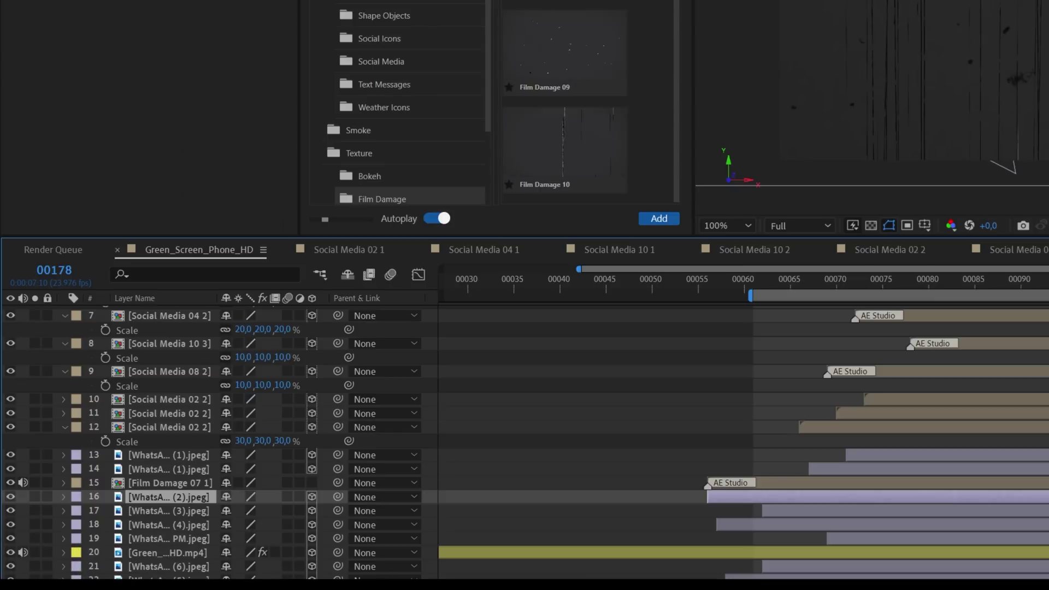
Use Film Damage 07 1 as a Luma Inverted track matte for the (2).jpeg layer, and solo that image to preview it.
key(F4)
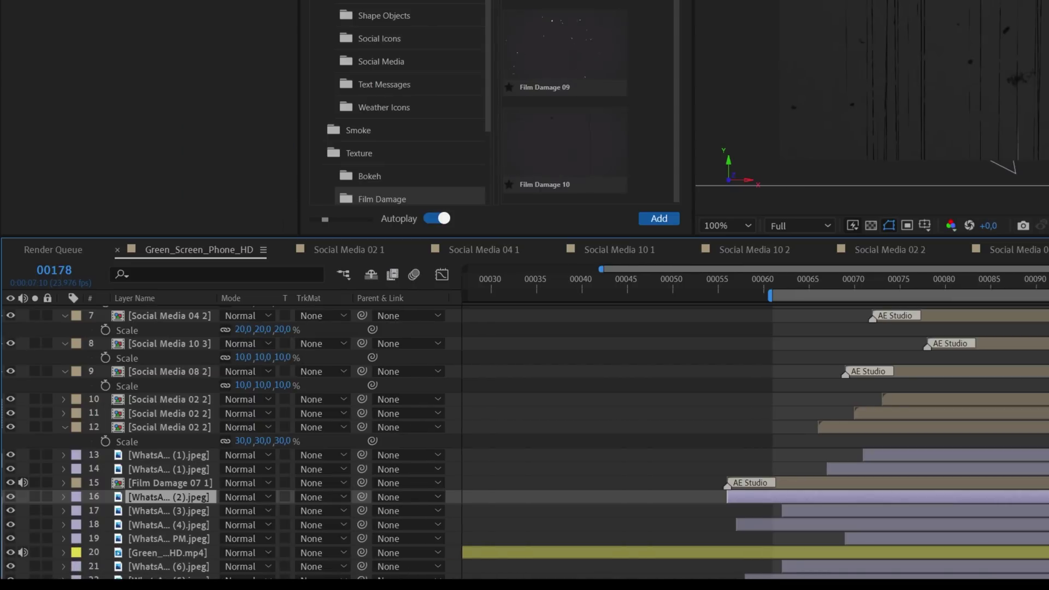
click(314, 497)
click(344, 478)
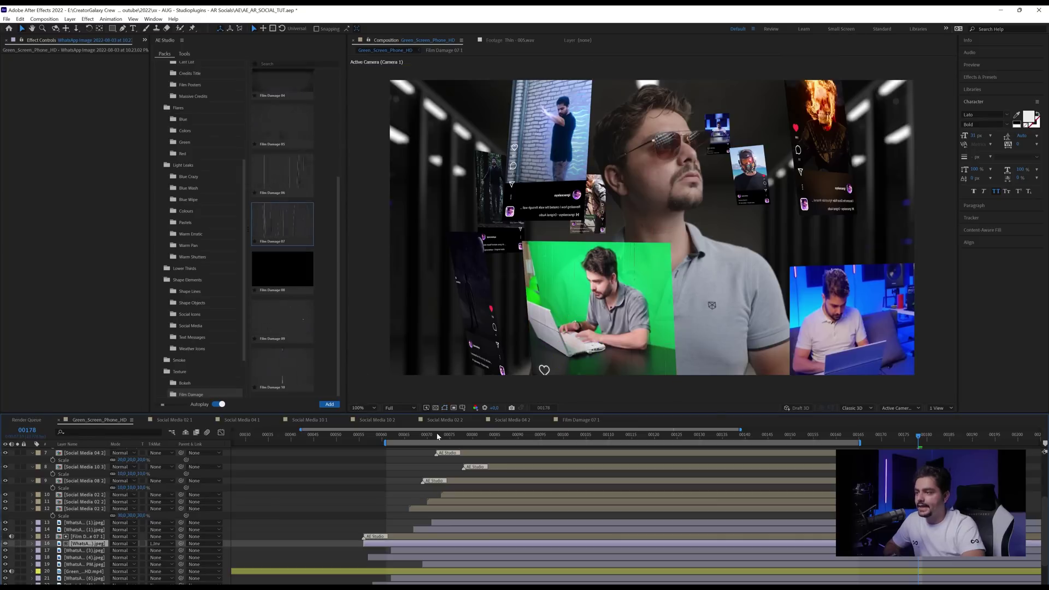
key(space)
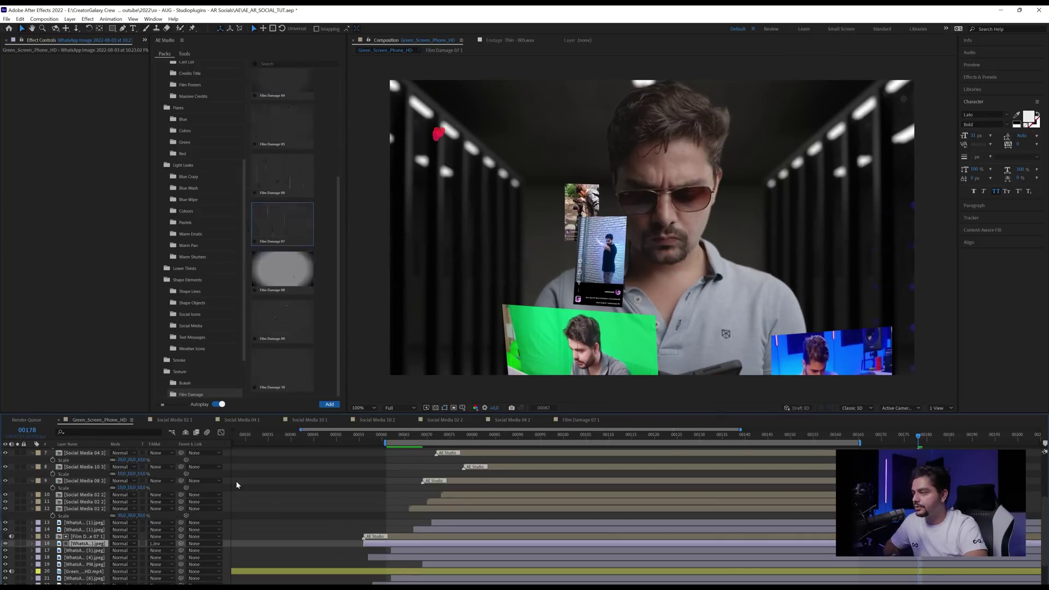
click(17, 544)
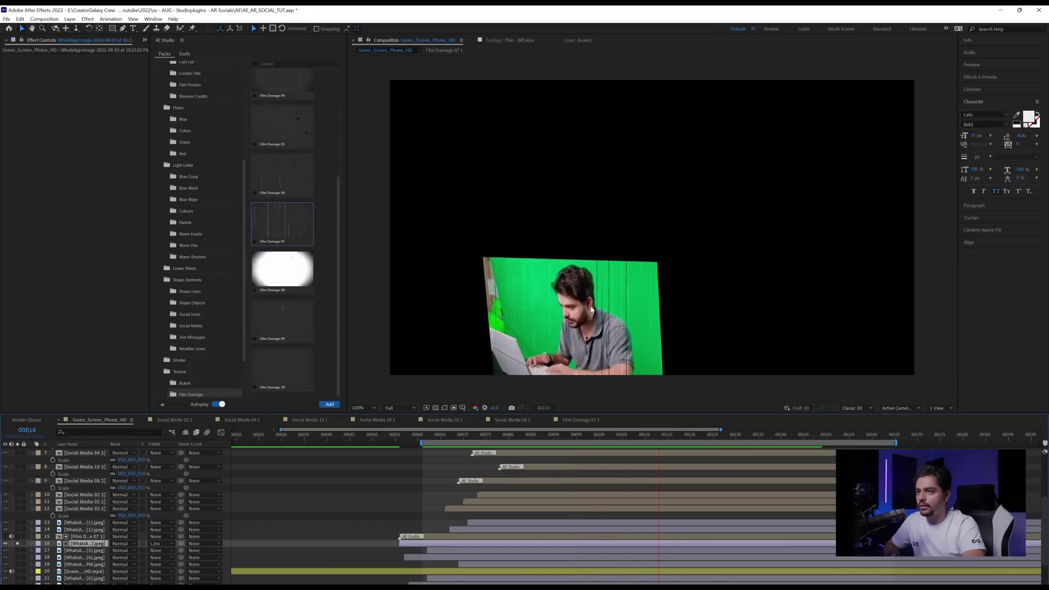
click(562, 439)
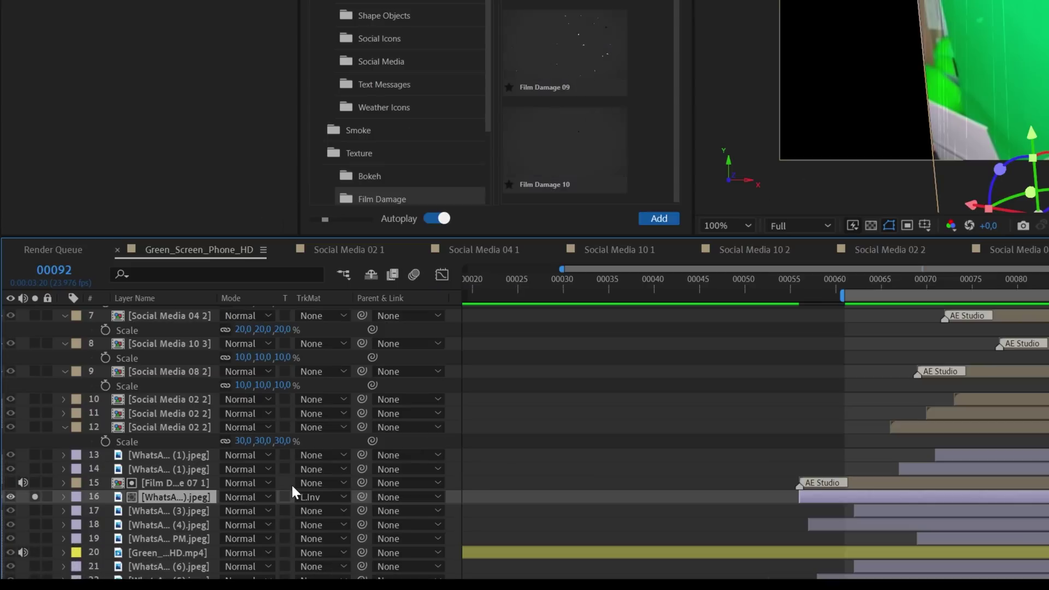
Copy the position and orientation of the (2).jpeg image onto its Film Damage 07 1 matte layer.
key(F4)
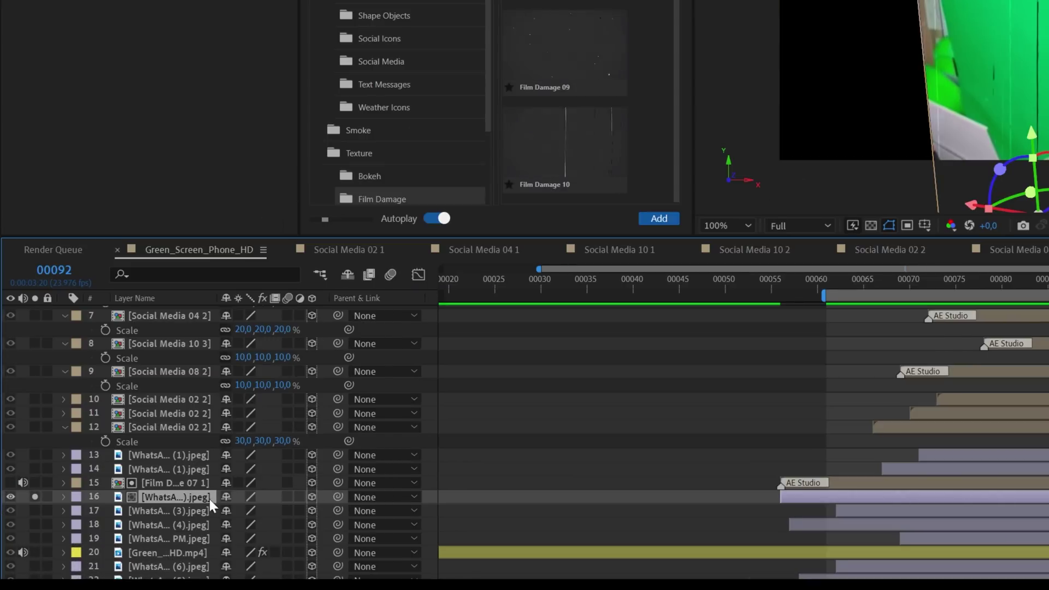
key(p)
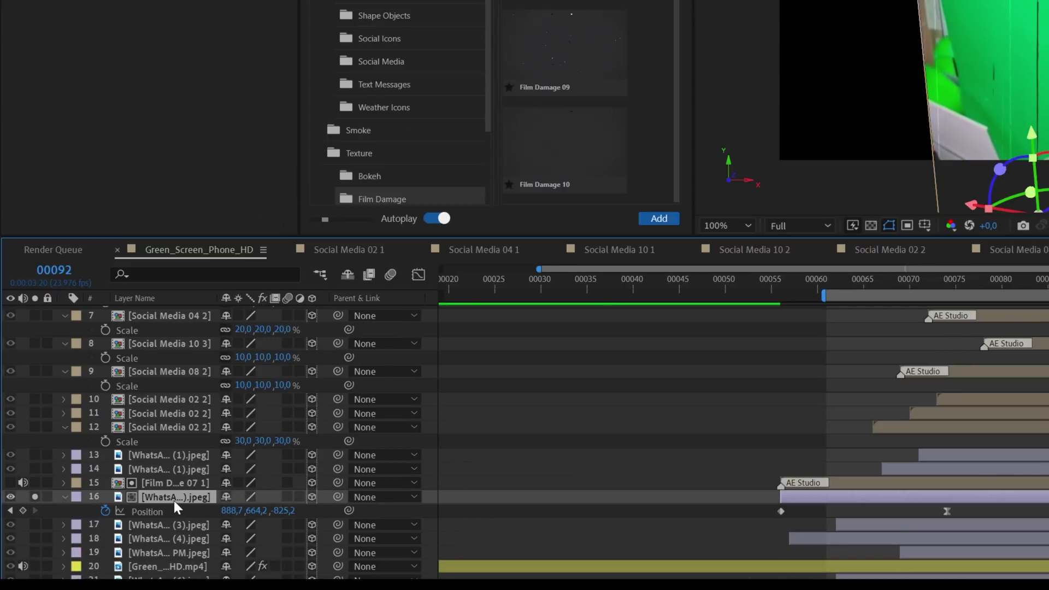
key(shift+r)
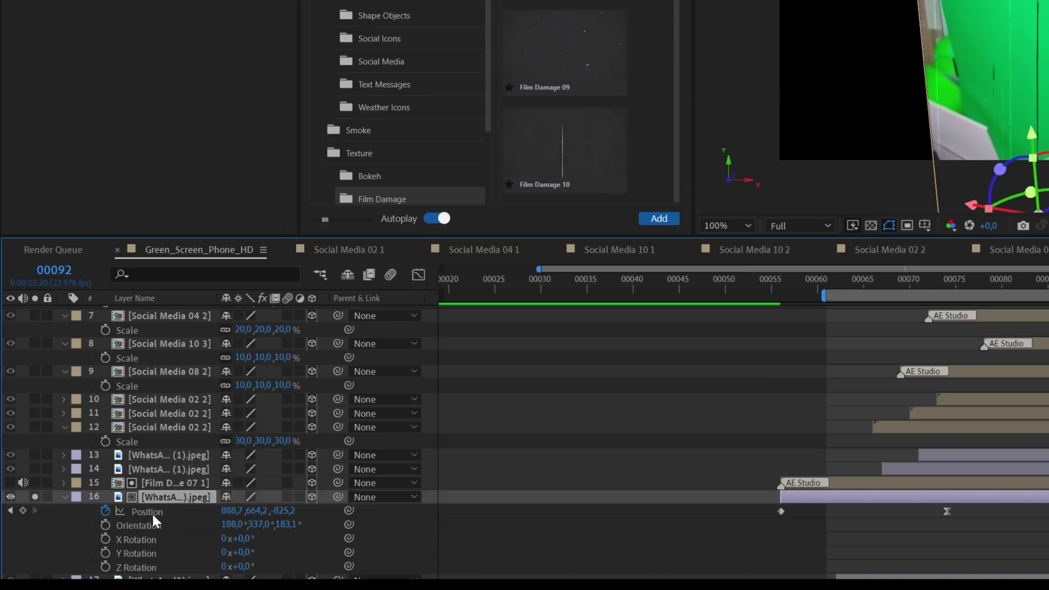
click(151, 513)
shift+click(152, 520)
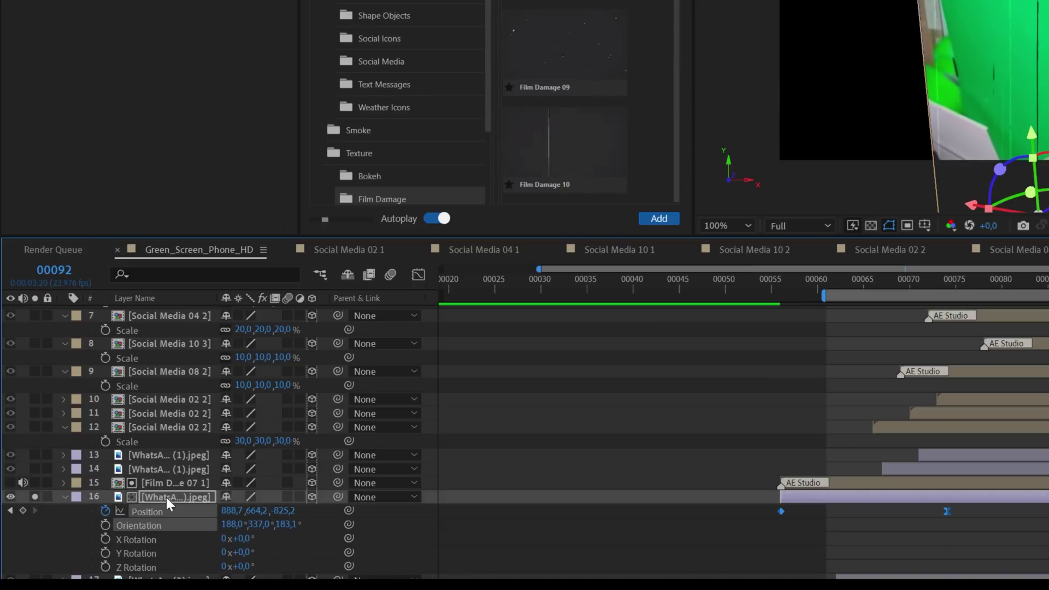
click(172, 482)
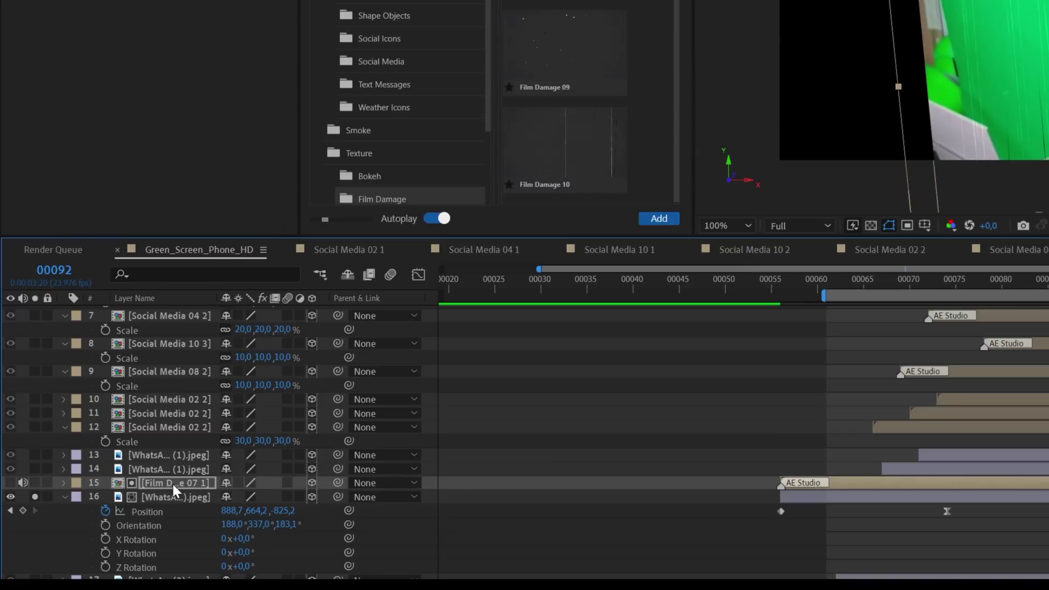
key(alt+shift+p)
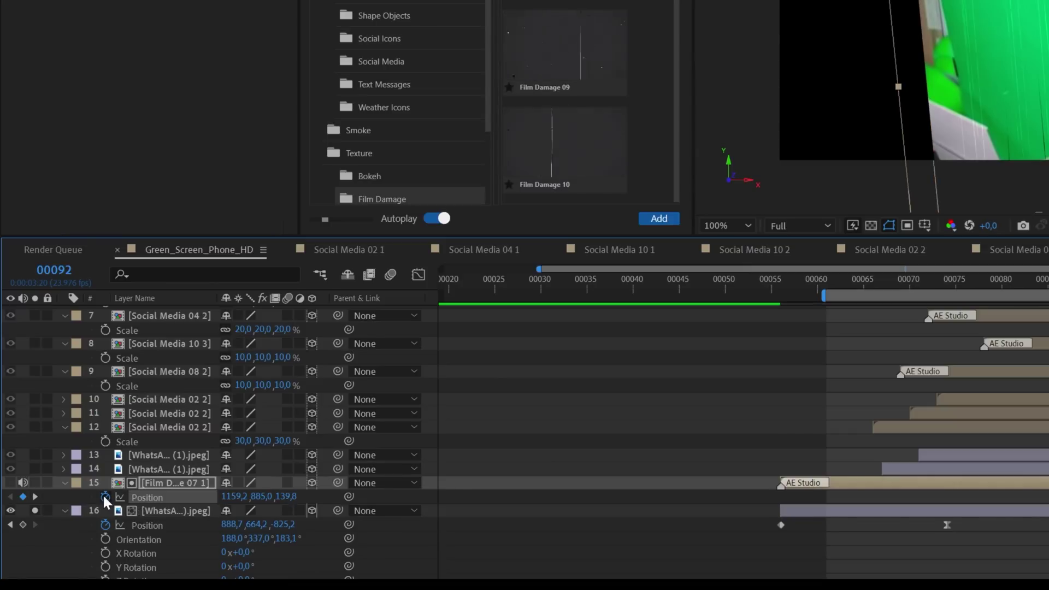
click(64, 481)
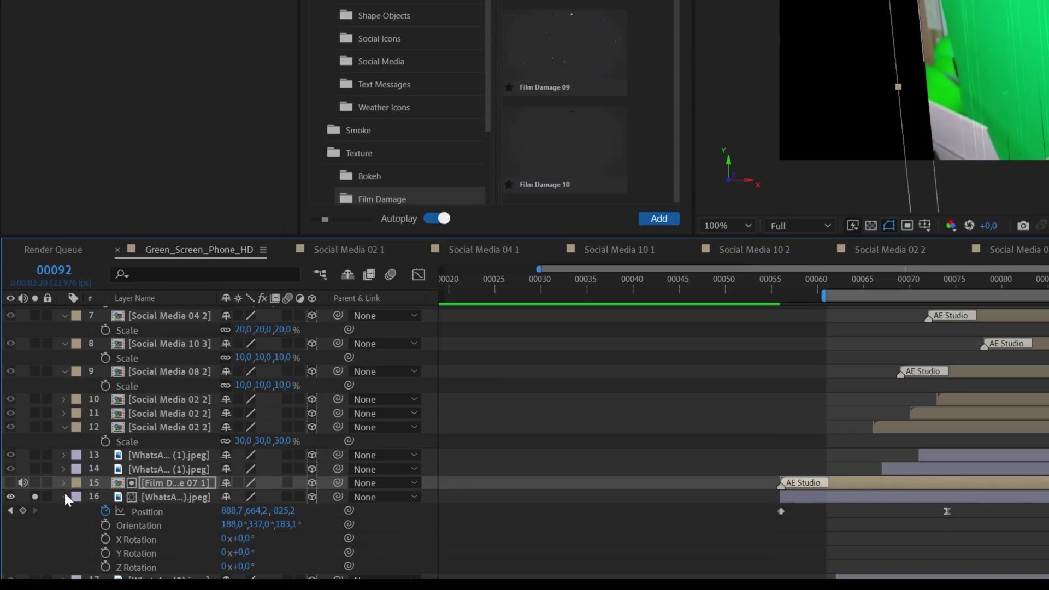
click(63, 495)
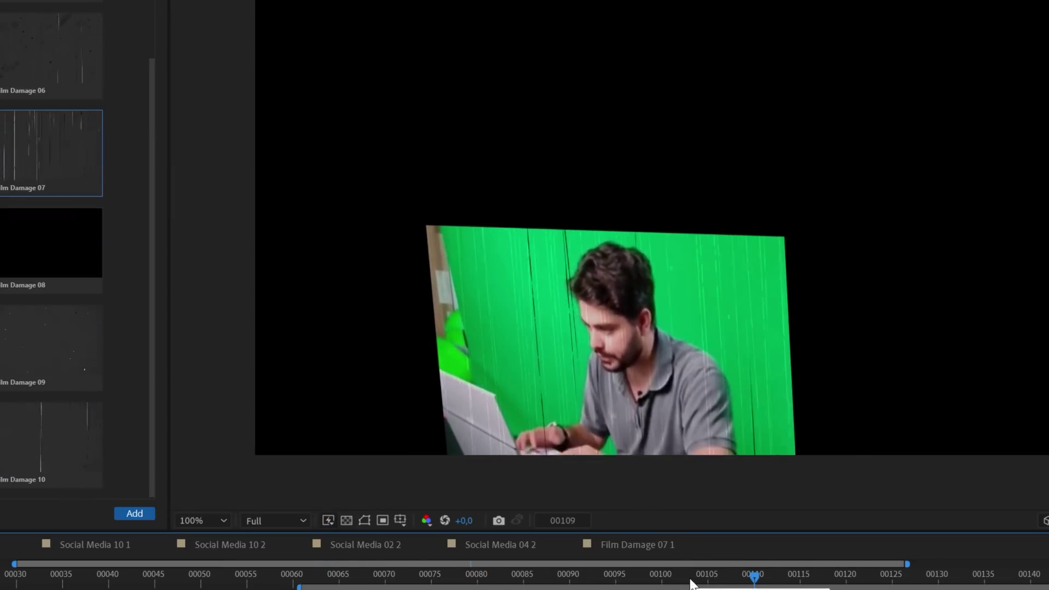
Rotate the Film Damage 07 1 matte so its scratches run horizontally, shift it over the image, and preview the result.
key(space)
key(Page_Up)
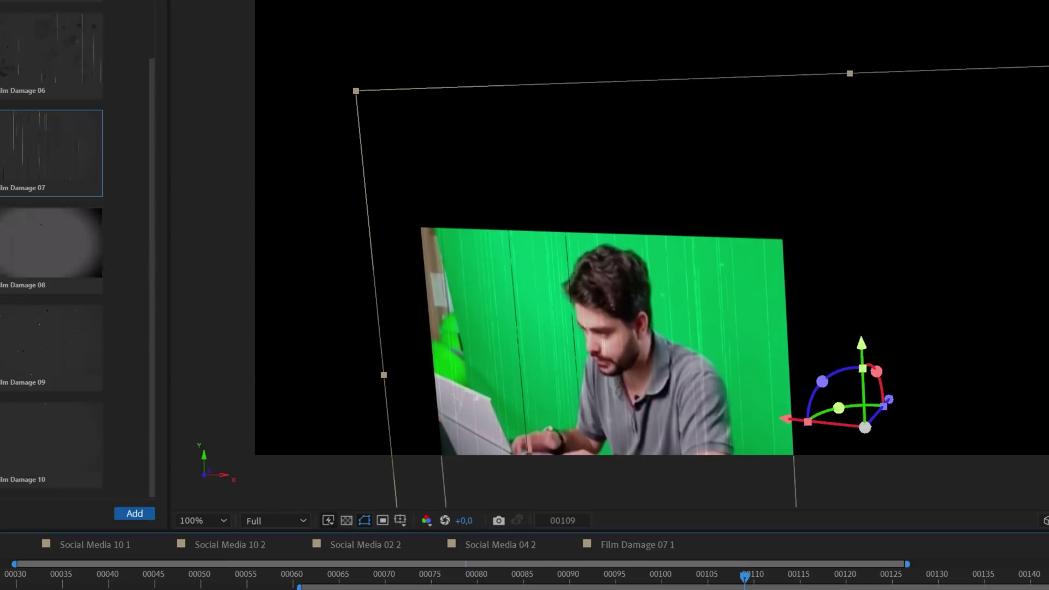
drag(830, 385, 792, 477)
drag(780, 419, 604, 413)
key(space)
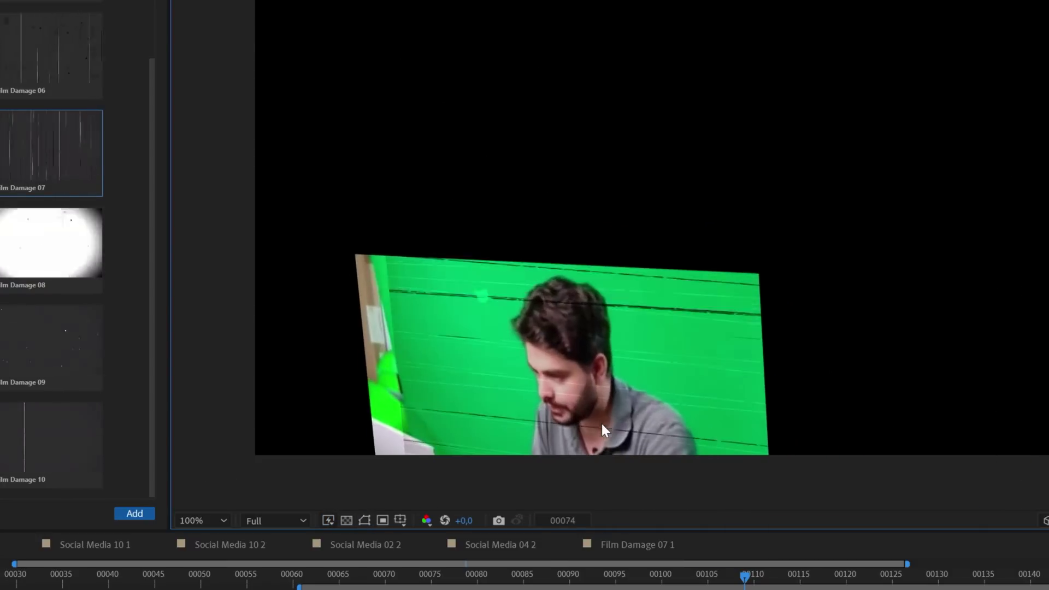
key(space)
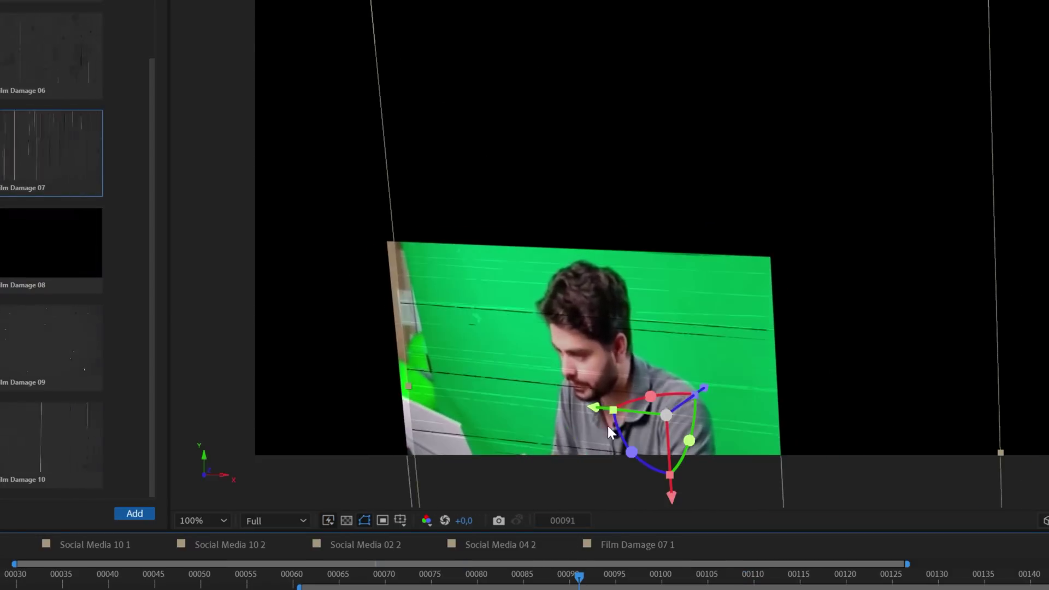
click(588, 567)
key(space)
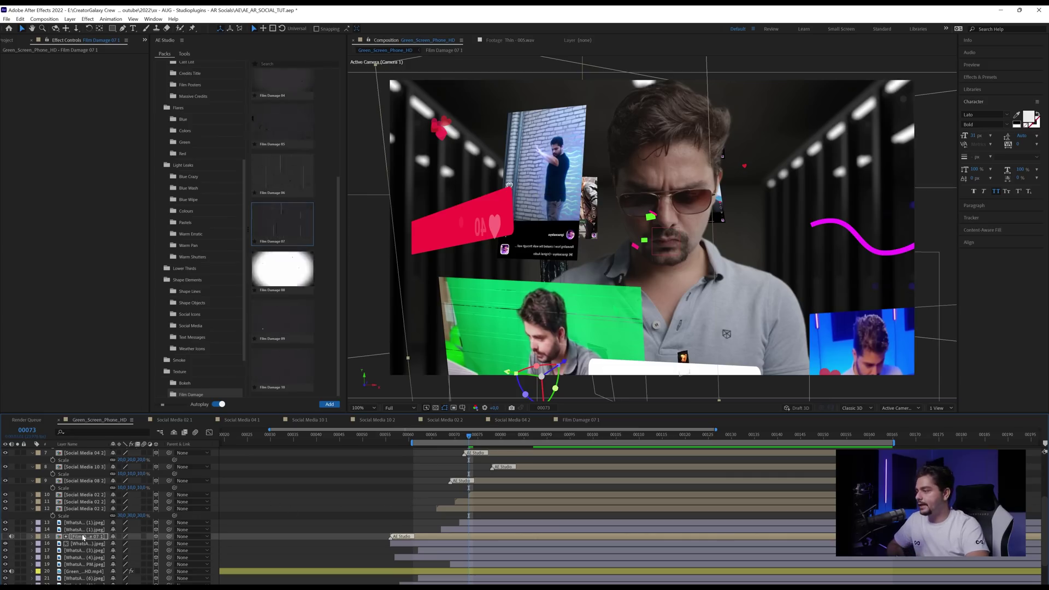
Set the blending mode of all icon, shape, social media, film damage and WhatsApp image layers to Screen, excluding the phone clip, camera layers and background.
scroll(77, 572, down, 3)
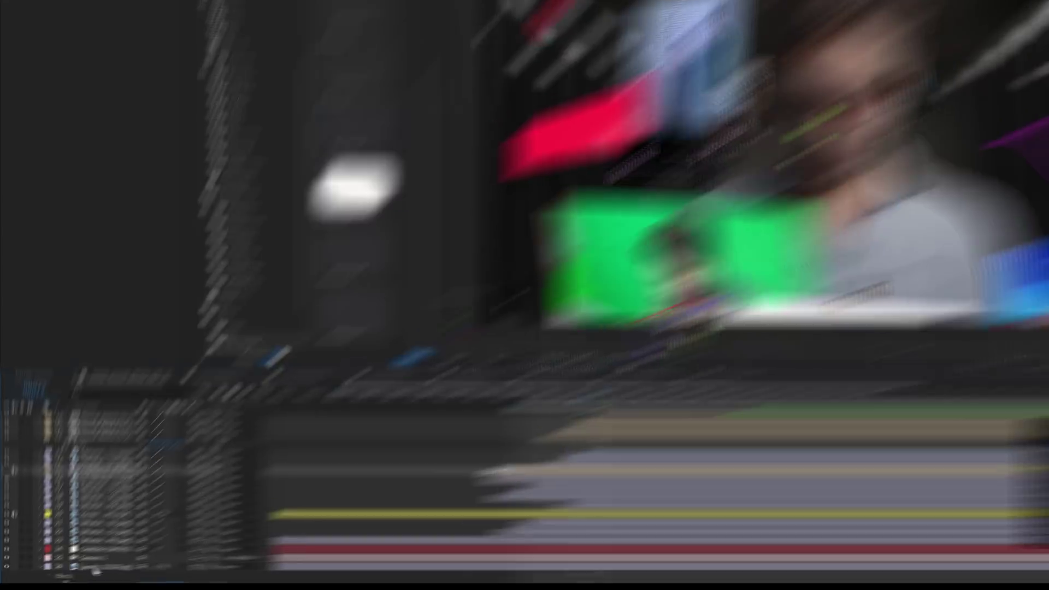
click(77, 572)
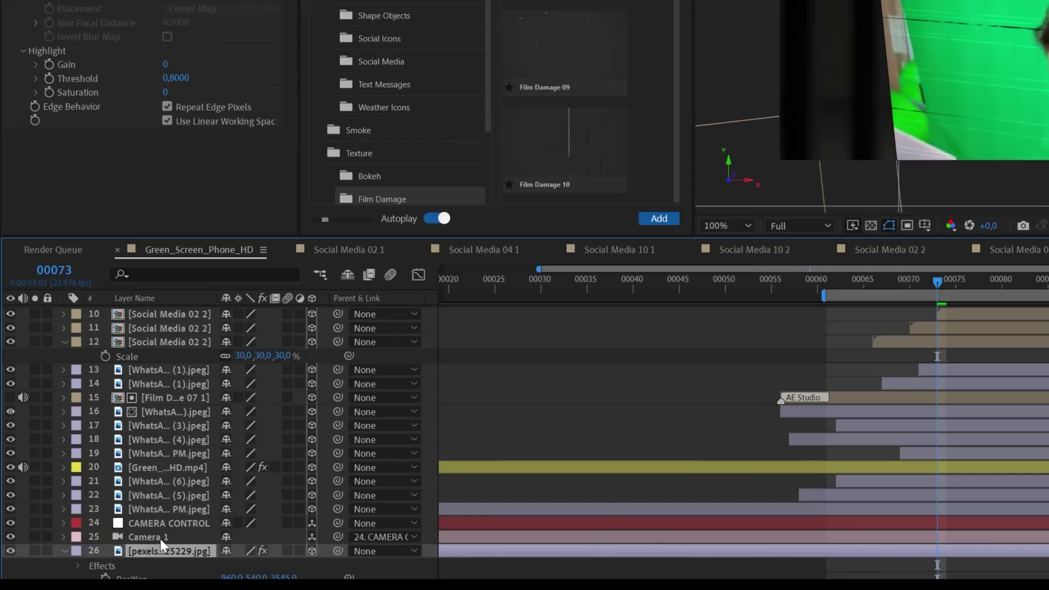
scroll(147, 502, up, 6)
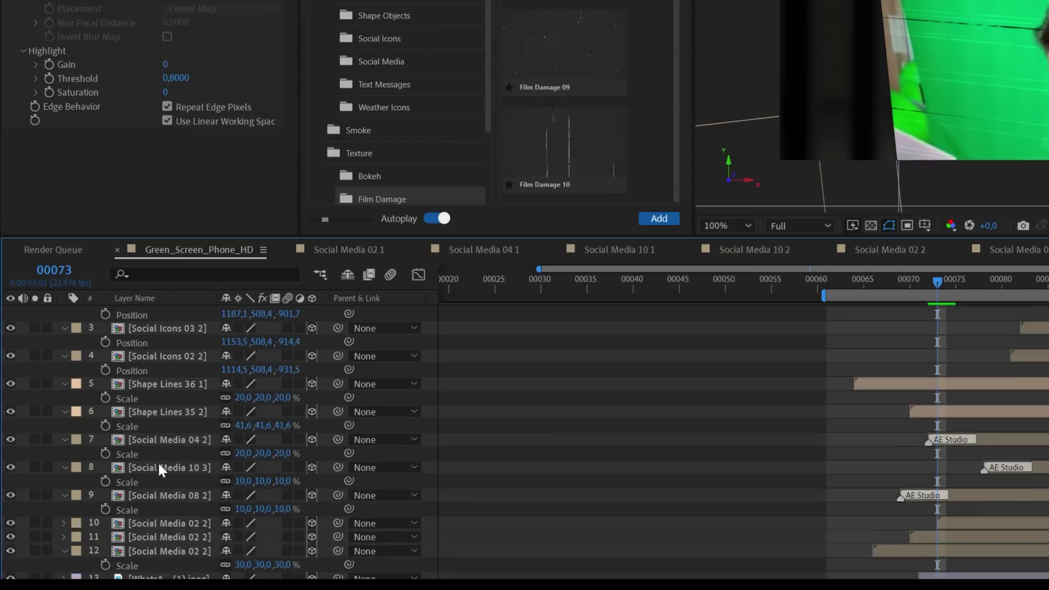
key(ctrl+a)
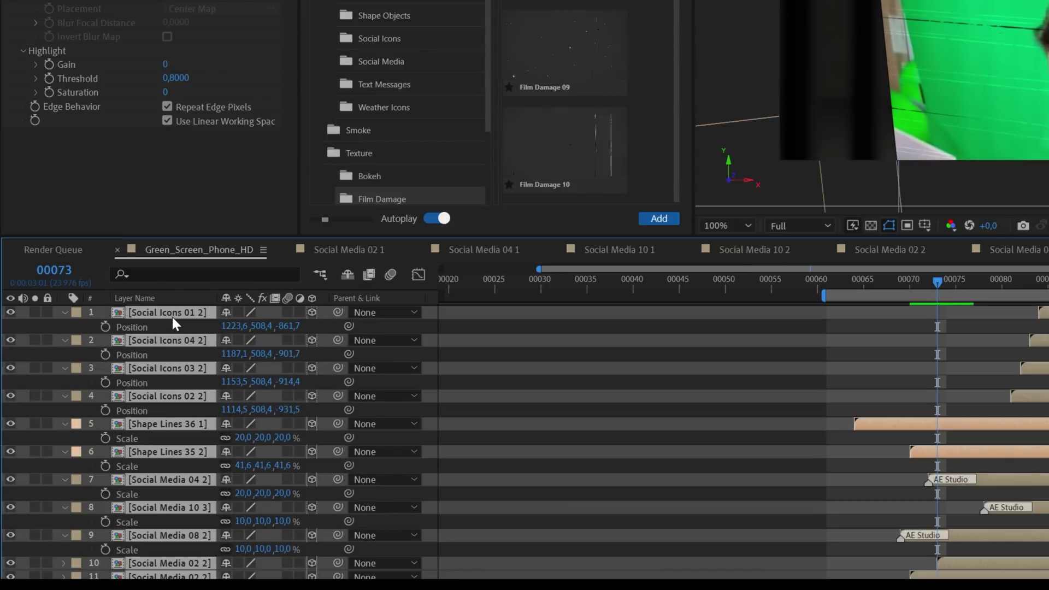
key(F4)
scroll(164, 437, down, 5)
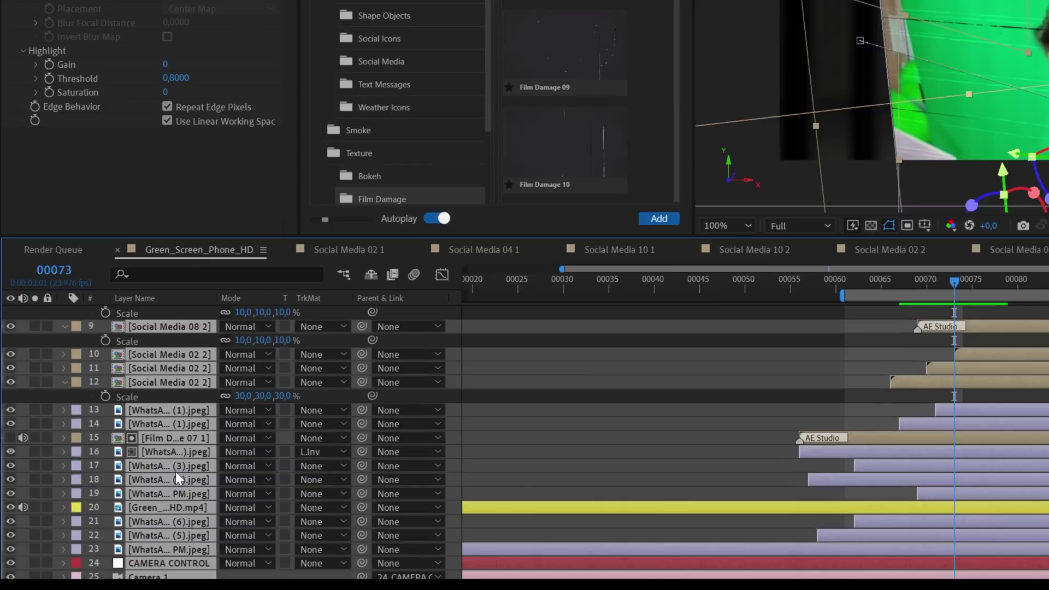
scroll(172, 486, down, 1)
ctrl+click(149, 537)
ctrl+click(162, 525)
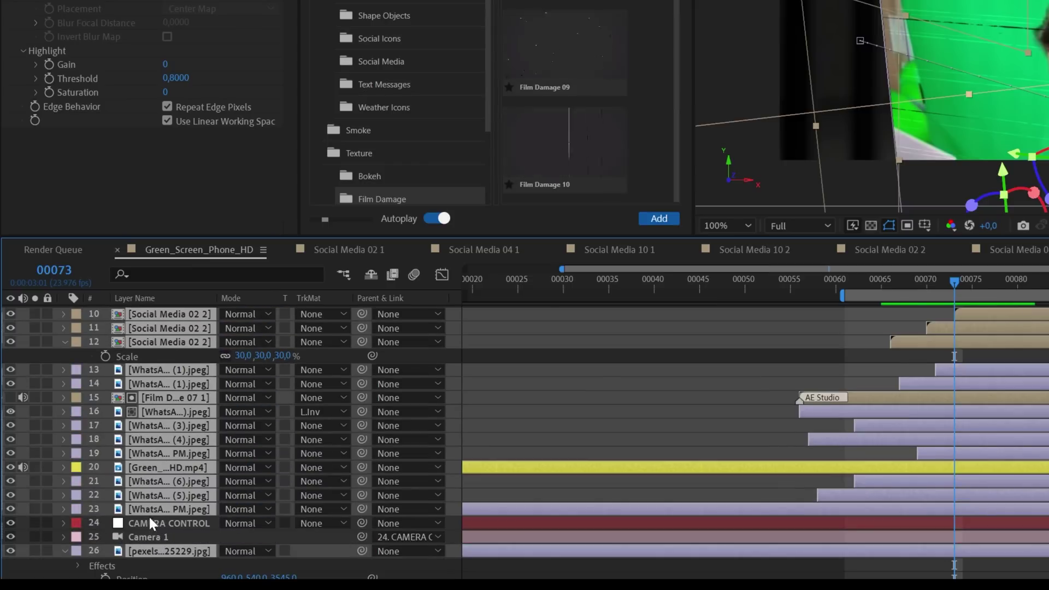
ctrl+click(152, 466)
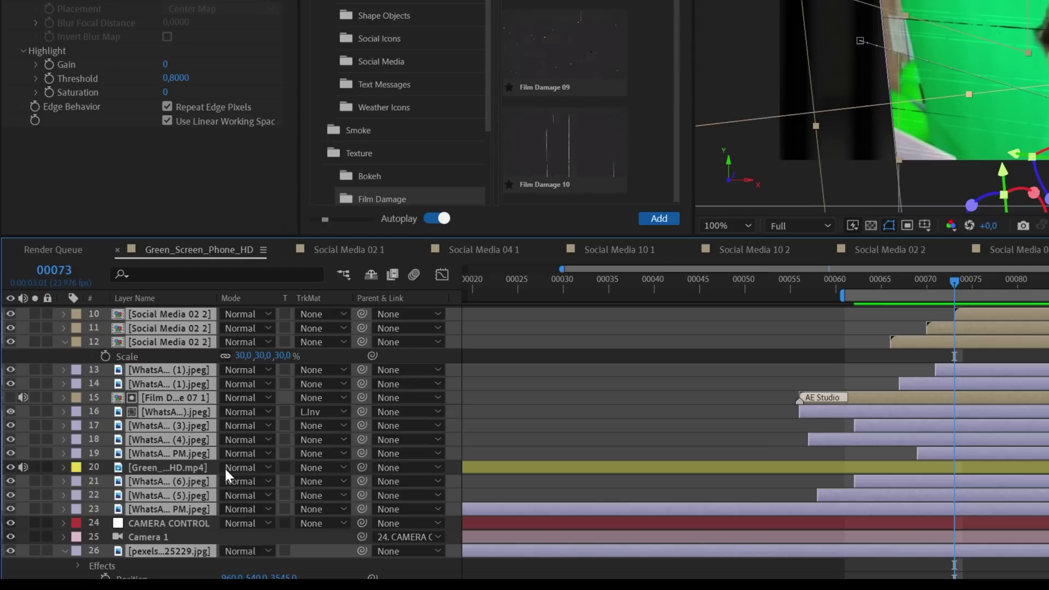
ctrl+click(197, 552)
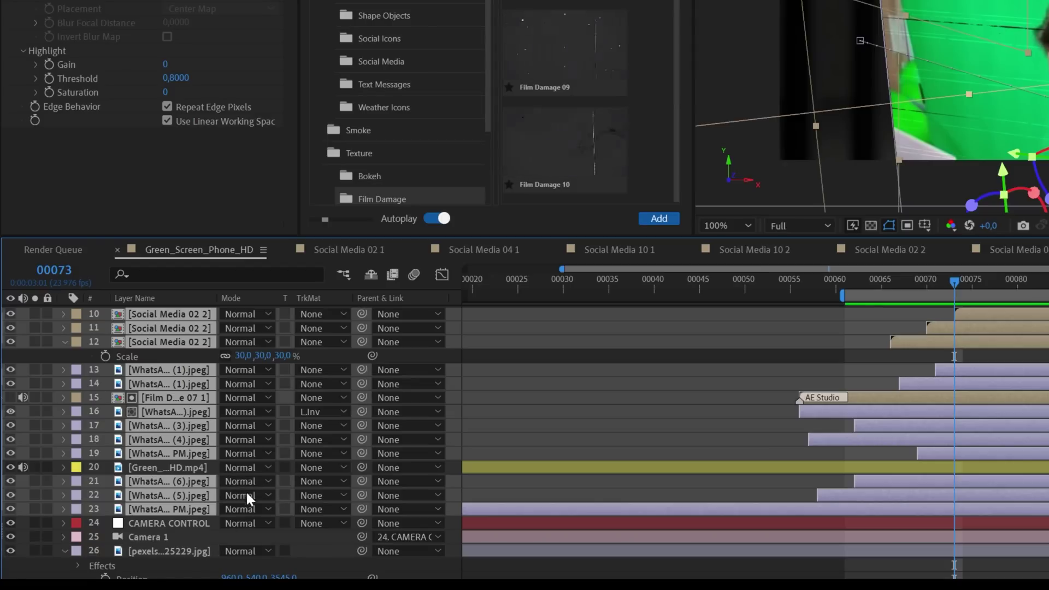
click(248, 479)
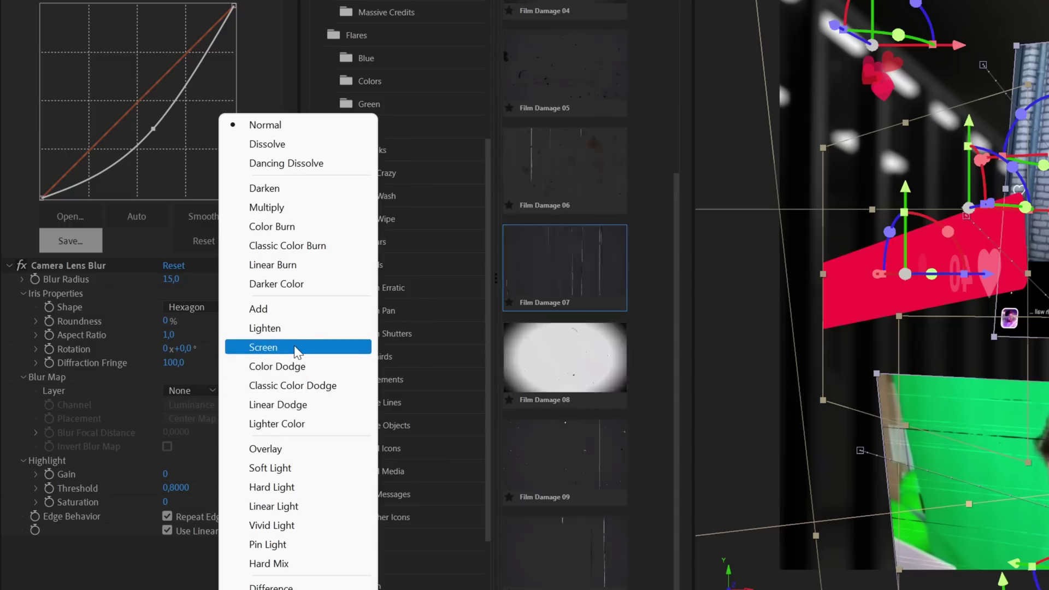
click(293, 347)
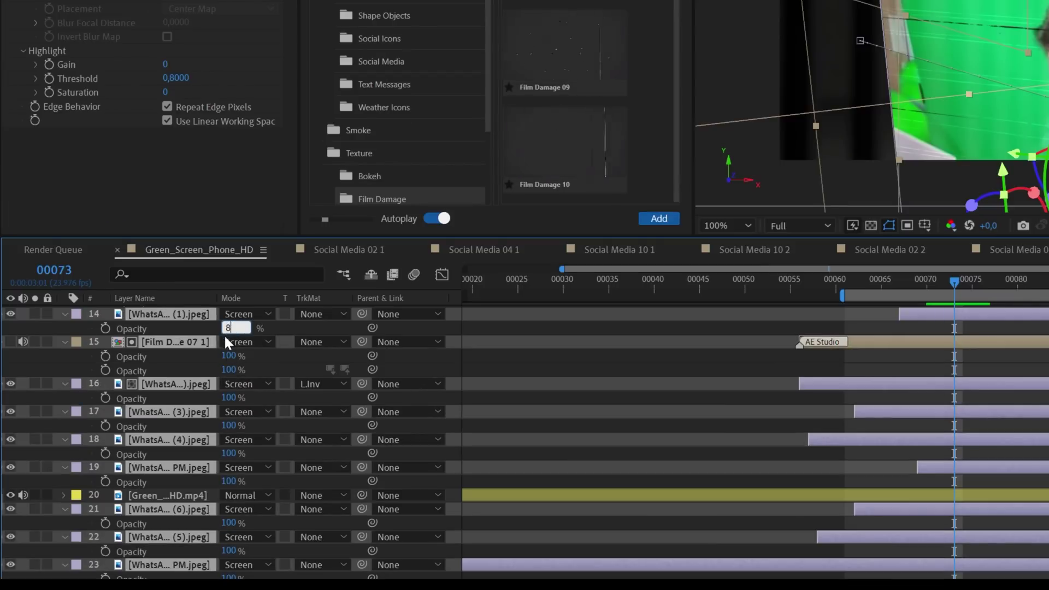
Set the opacity of the selected Screen-blended layers to 85% and collapse their properties.
key(Return)
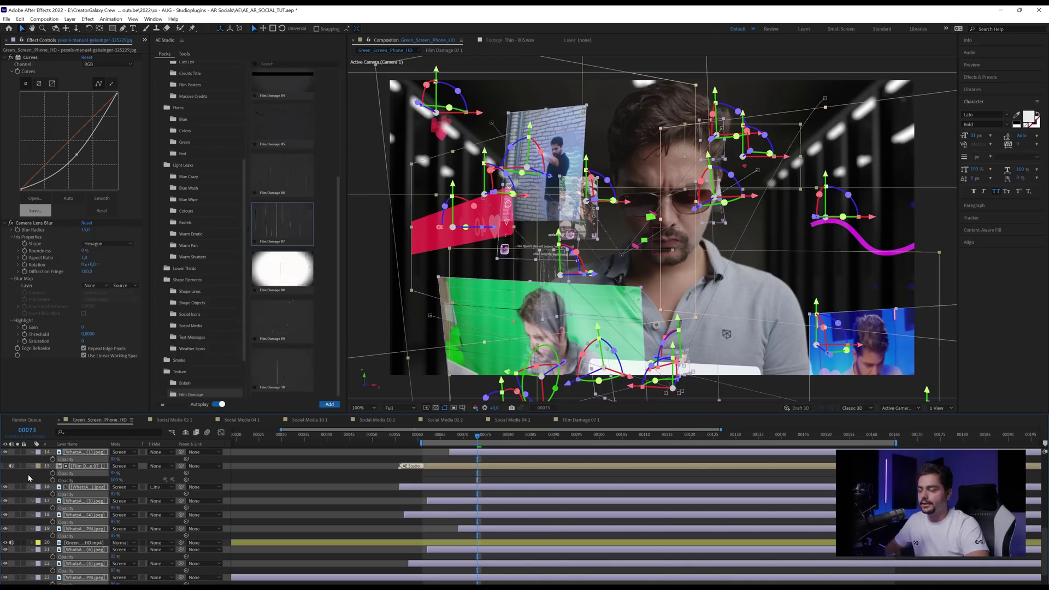
click(33, 467)
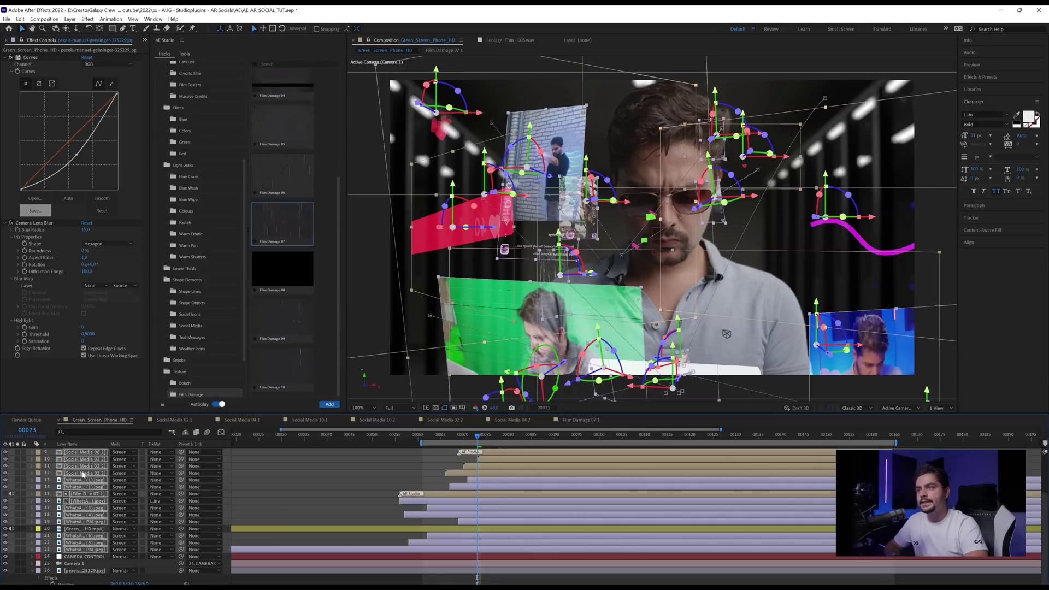
click(296, 490)
Create a new adjustment layer above all the other layers and rename it GRADE.
scroll(296, 490, up, 3)
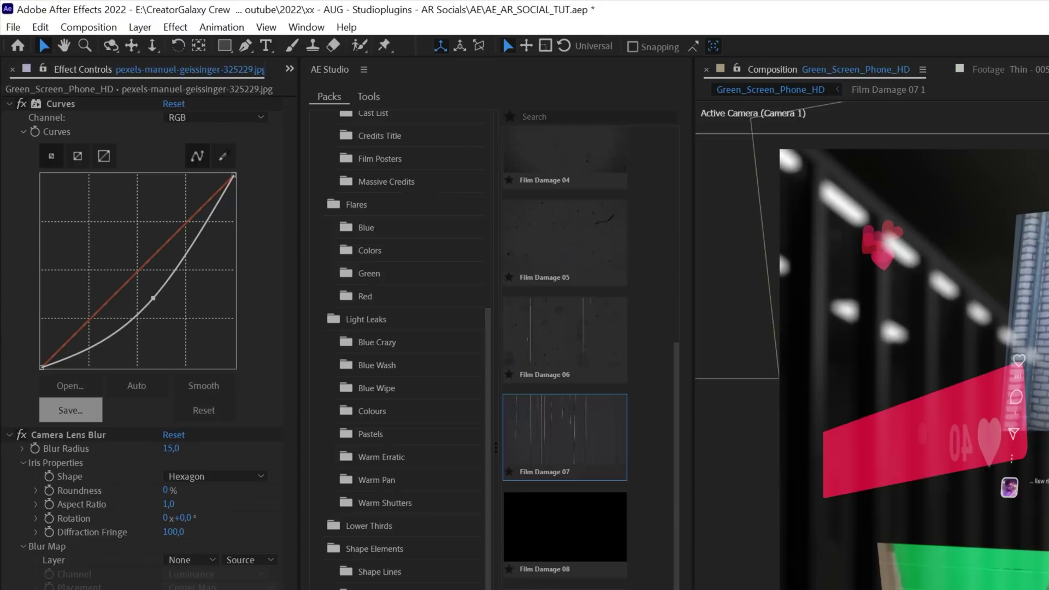
click(85, 452)
click(140, 27)
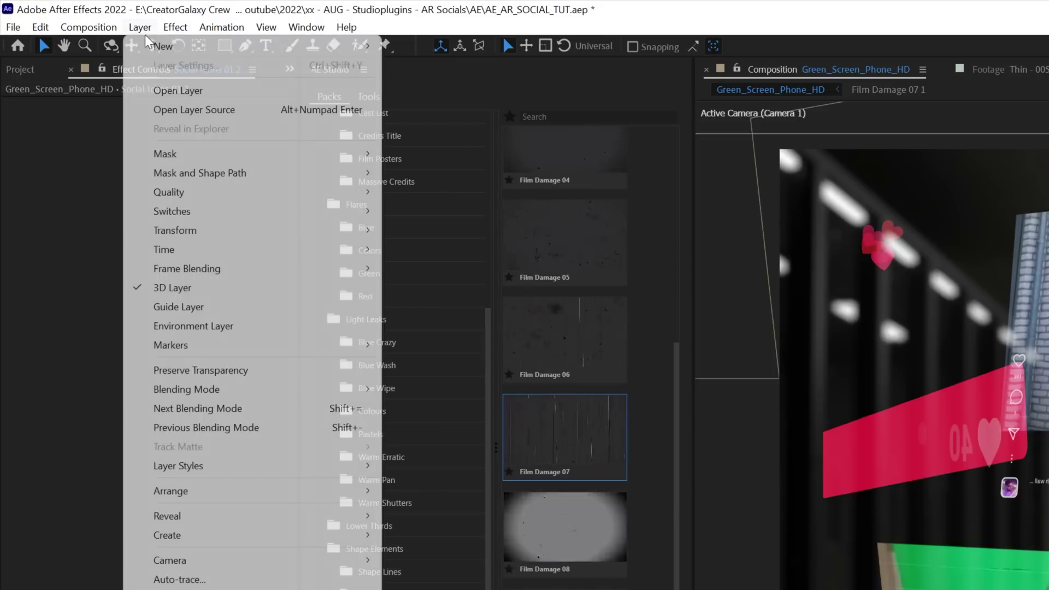
mouse_move(163, 46)
click(486, 161)
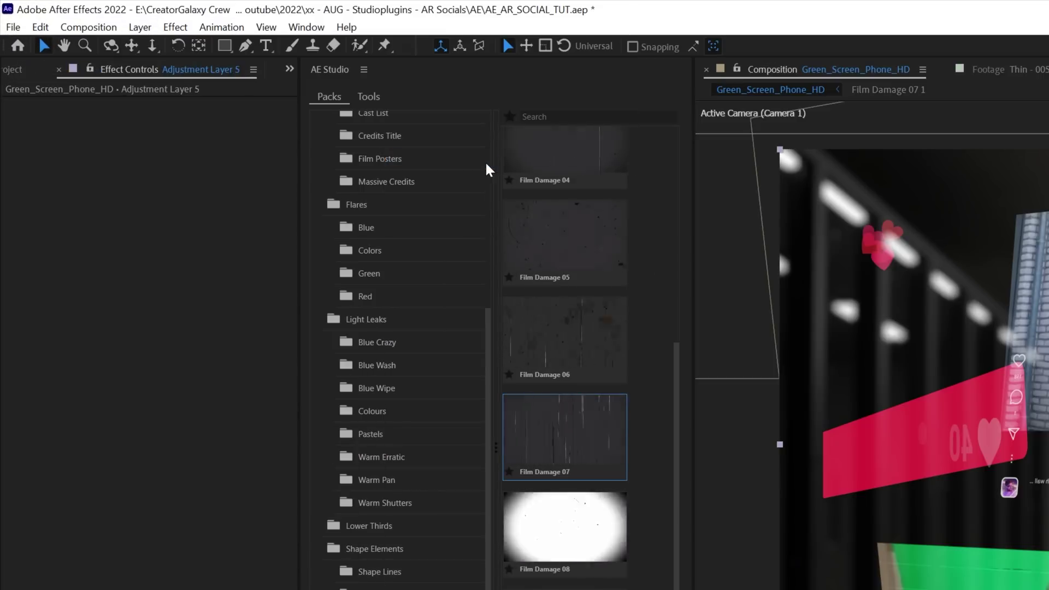
key(Return)
text(GRADE)
key(Return)
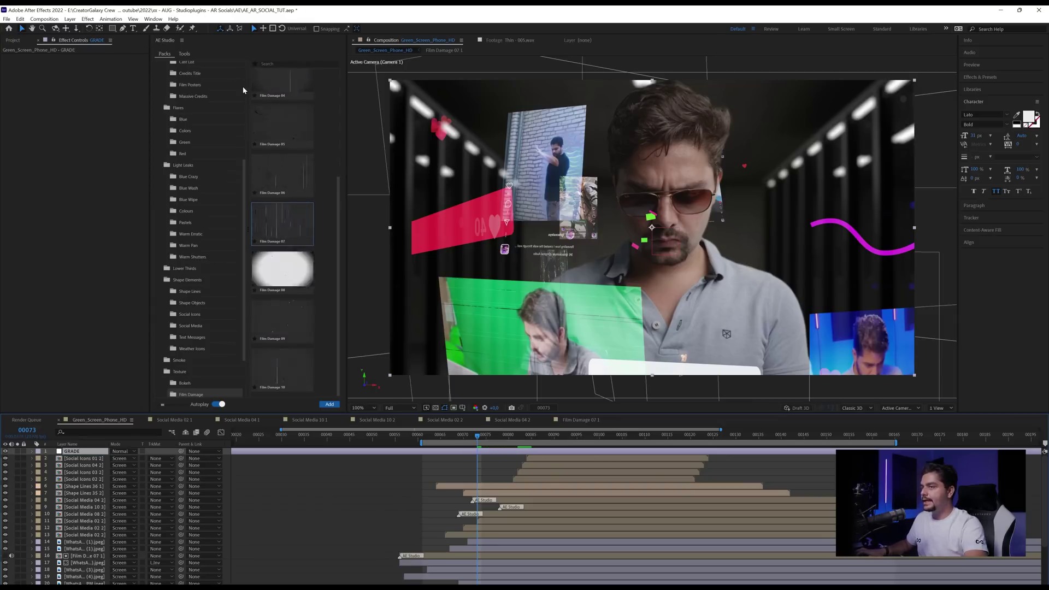
Add the Curves and Tint effects and the CG Perfect Glow V03 preset to the GRADE layer.
key(ctrl+space)
text(cu)
key(Return)
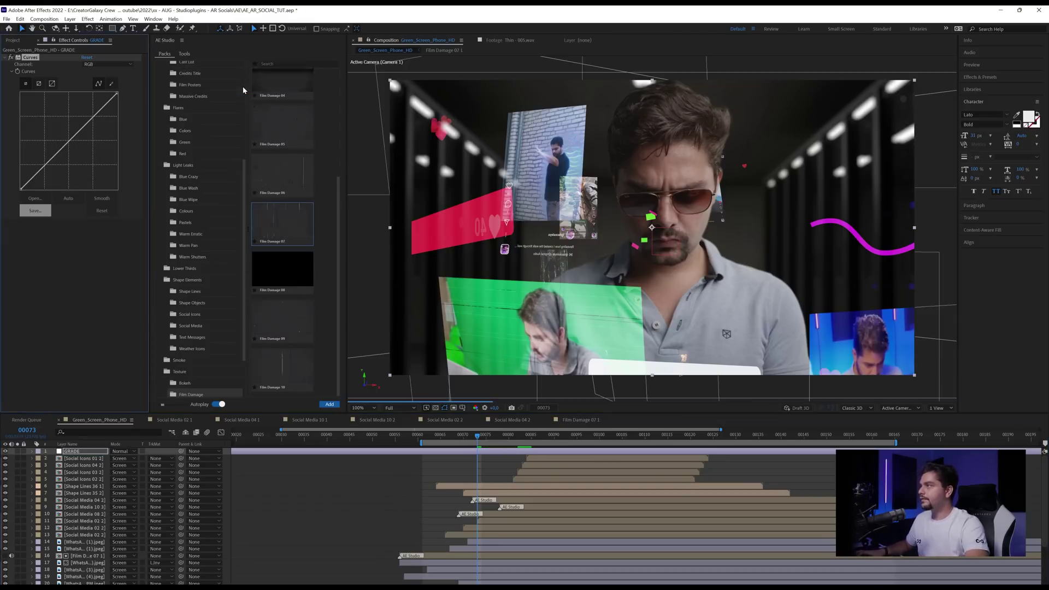
key(ctrl+space)
text(tint)
key(Return)
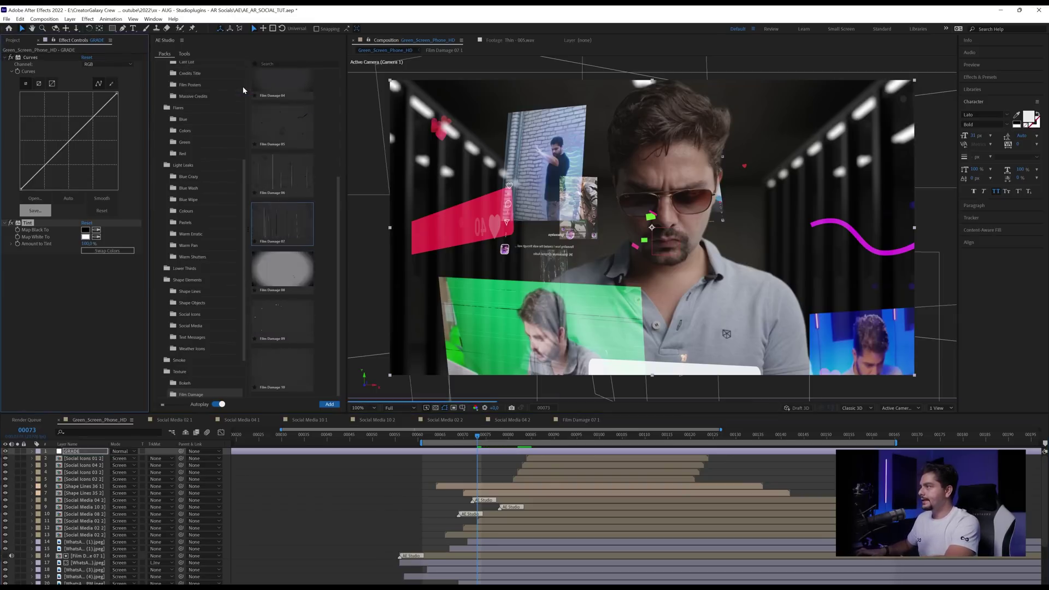
key(ctrl+space)
text(erfe)
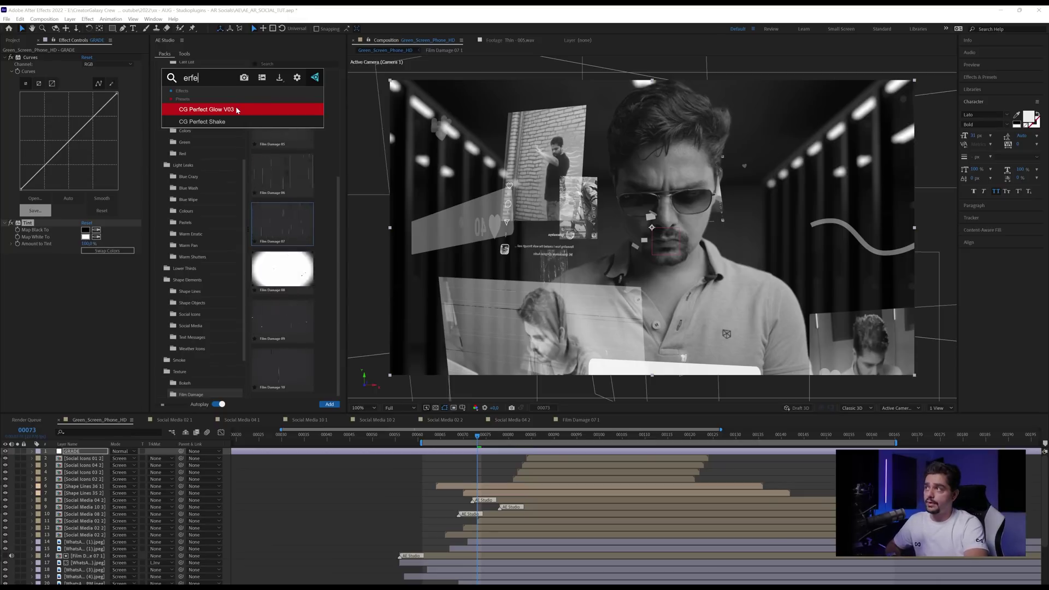
key(Return)
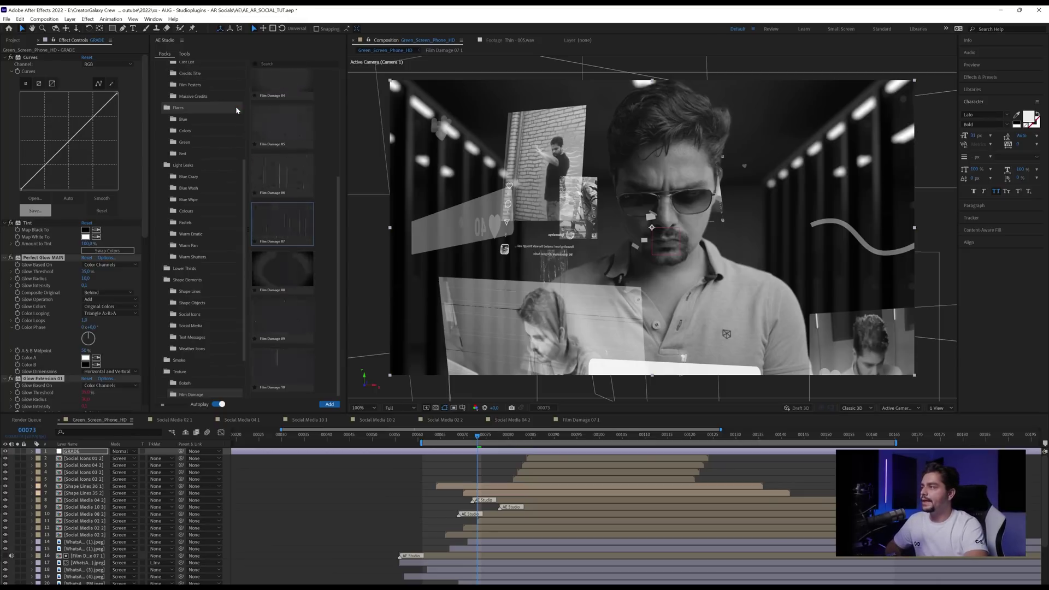
Switch off the Perfect Glow and Tint effects on the GRADE layer, leaving only Curves active.
click(11, 258)
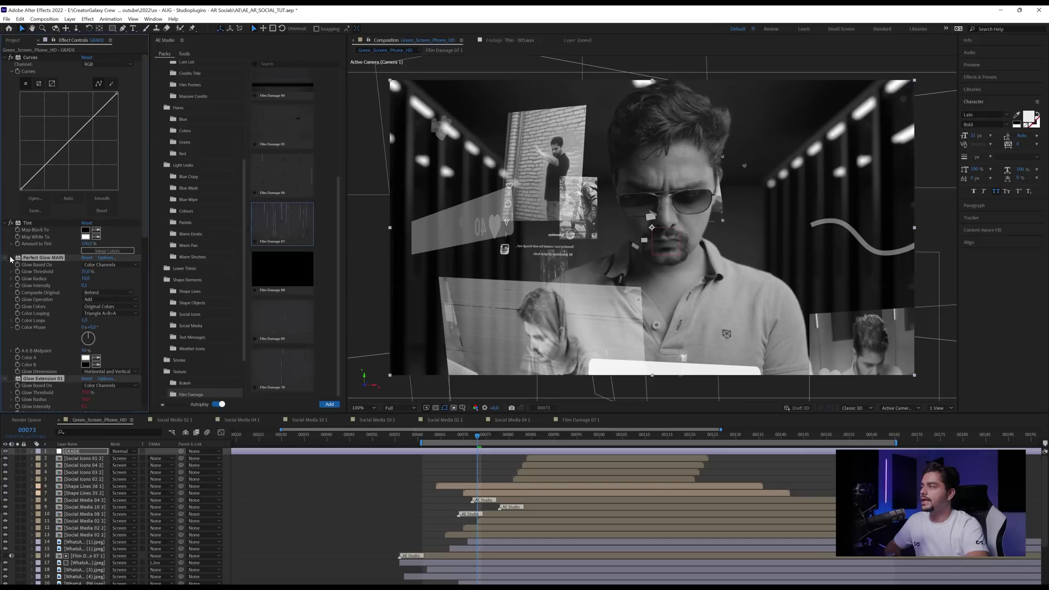
click(34, 180)
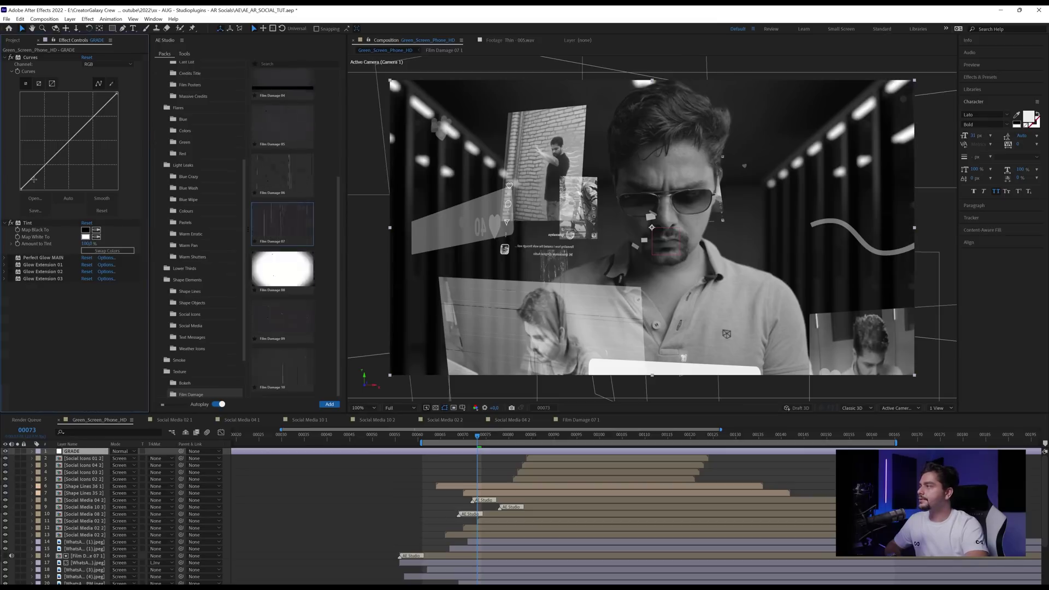
click(11, 223)
Shape the RGB curve of the GRADE layer into an S by lowering the shadows and raising the highlights.
click(44, 177)
drag(94, 175, 101, 151)
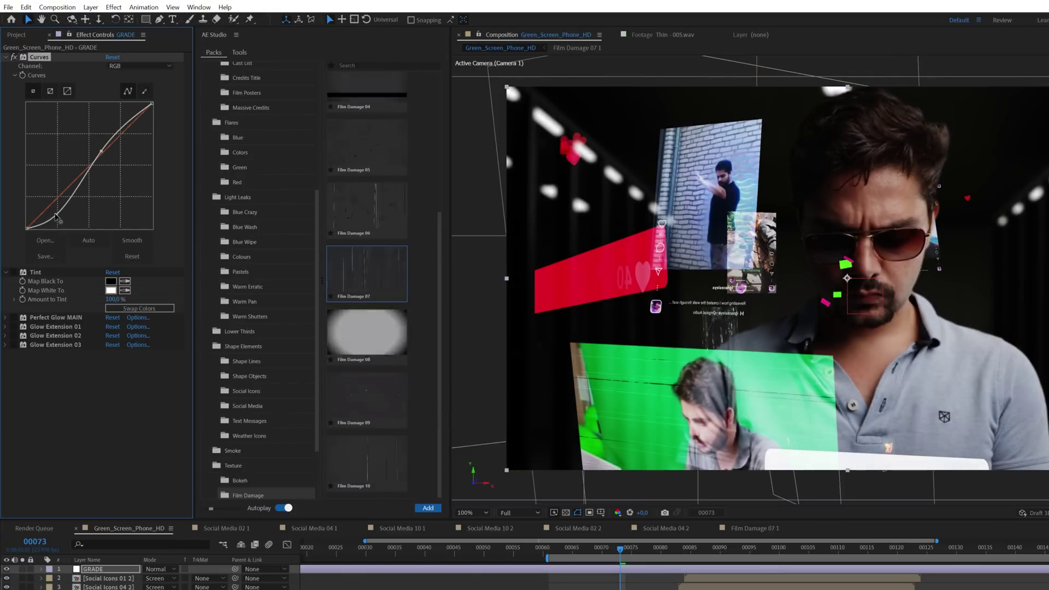
Fine-tune the RGB curve of the GRADE layer, softening the shadow dip and lifting the highlights.
drag(58, 217, 47, 212)
click(38, 222)
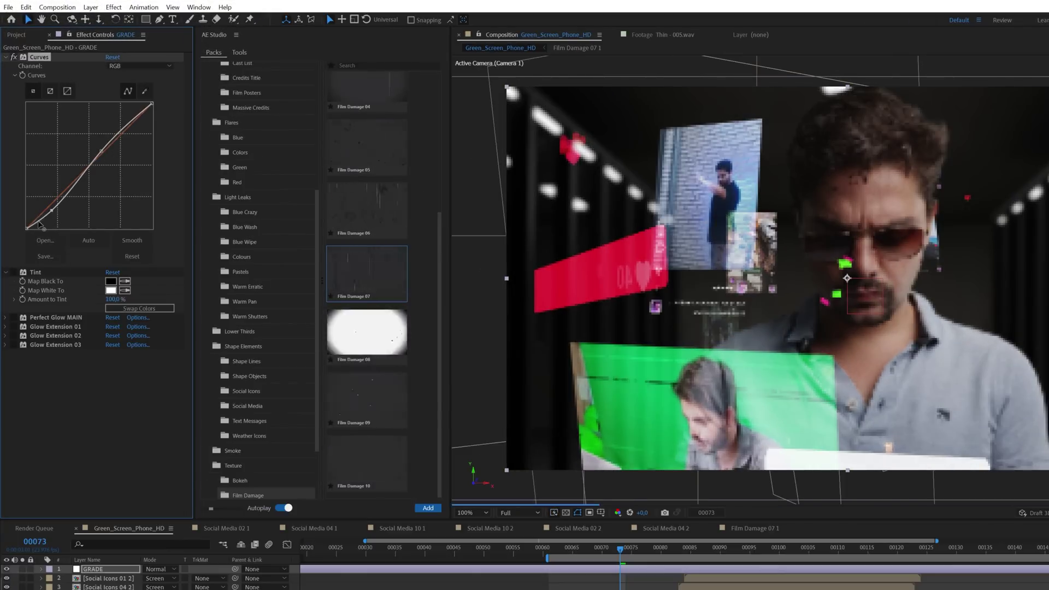
drag(101, 152, 99, 146)
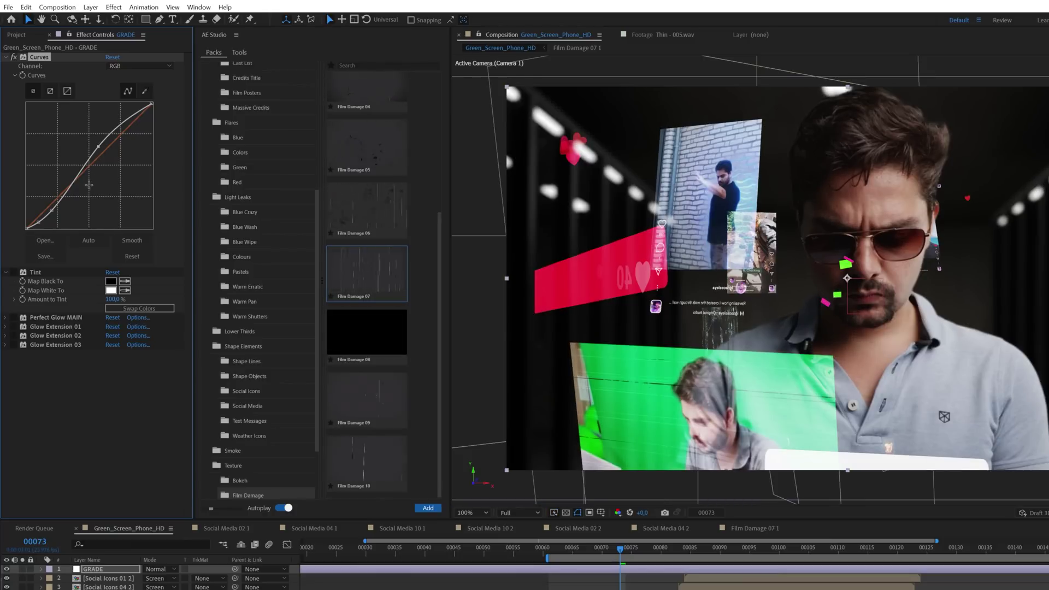
Switch on the Tint effect on the GRADE layer and set its Amount to Tint to 30%.
click(111, 300)
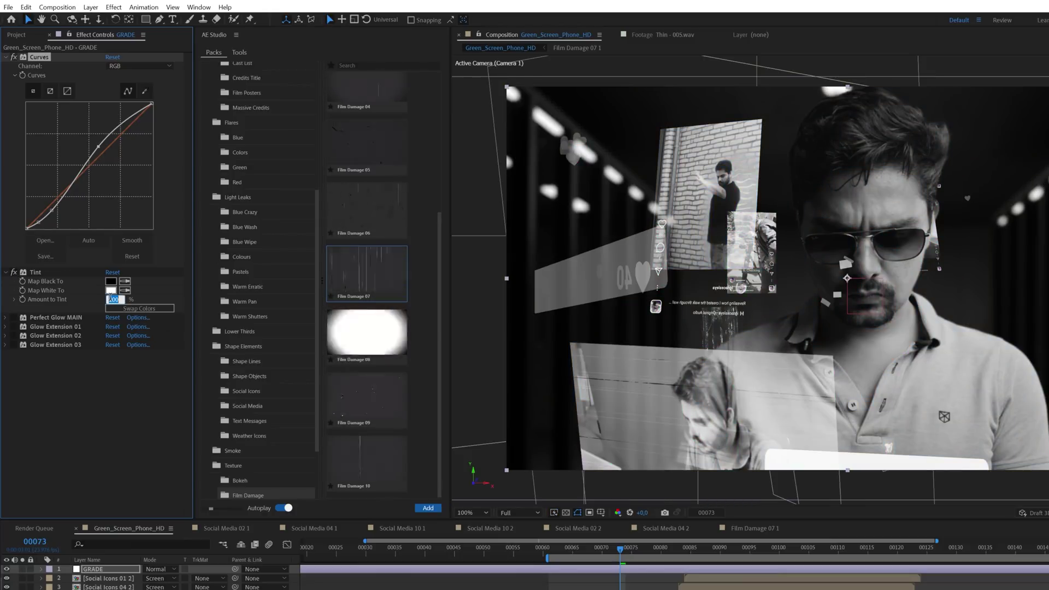
text(30)
key(Return)
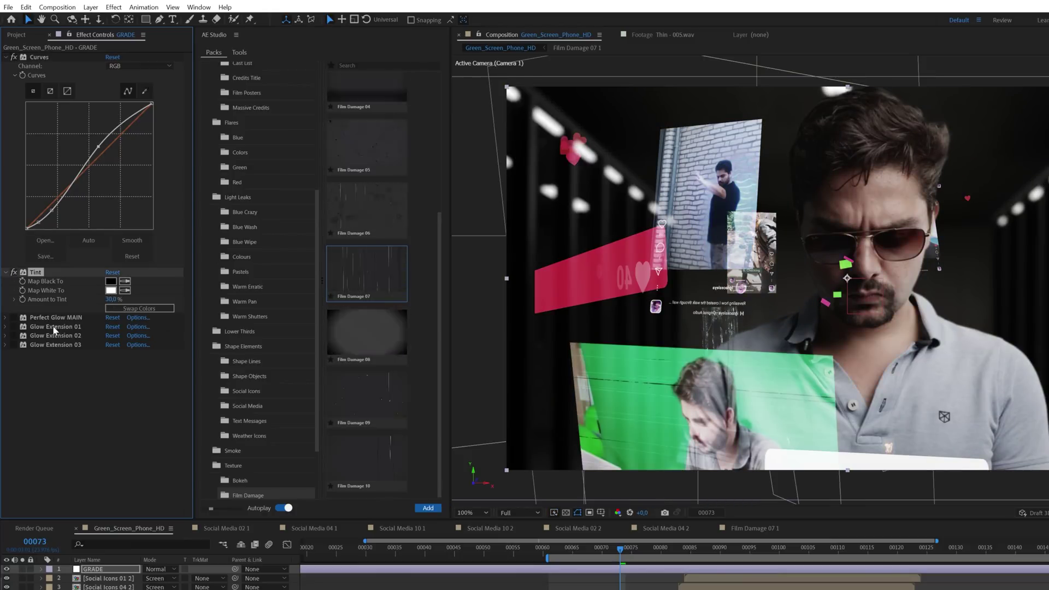
Switch on the Perfect Glow effects on the GRADE layer, raising the main glow's threshold, setting its radius to 50 and adjusting its intensity.
click(14, 318)
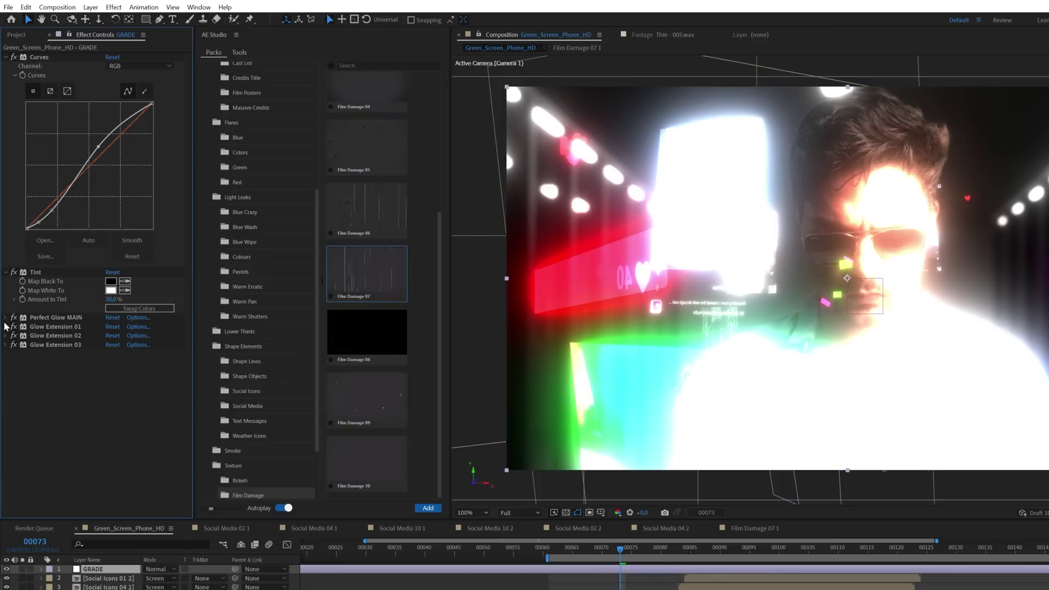
click(5, 318)
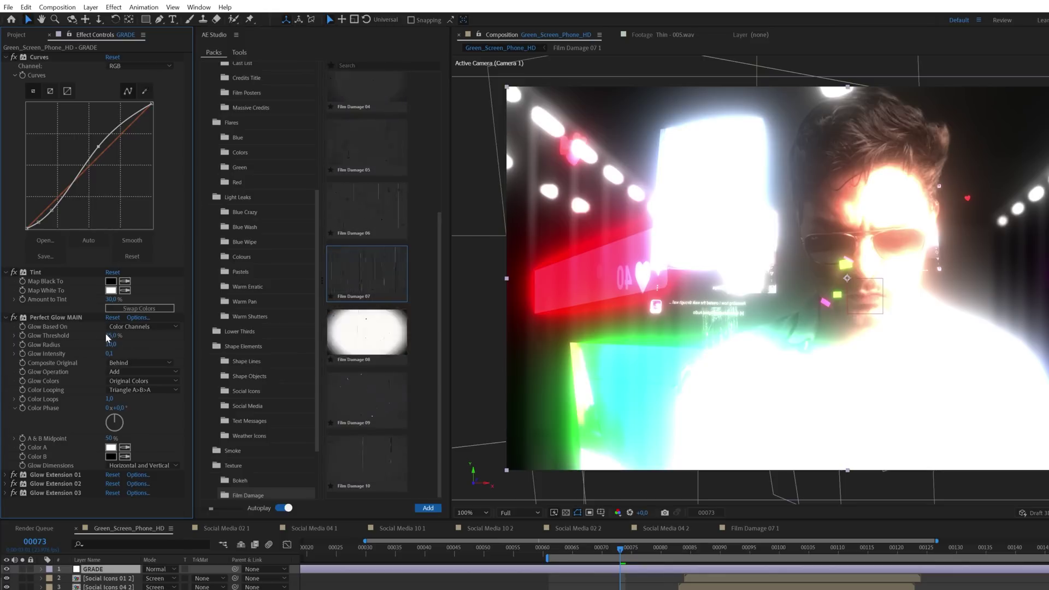
drag(106, 334, 108, 338)
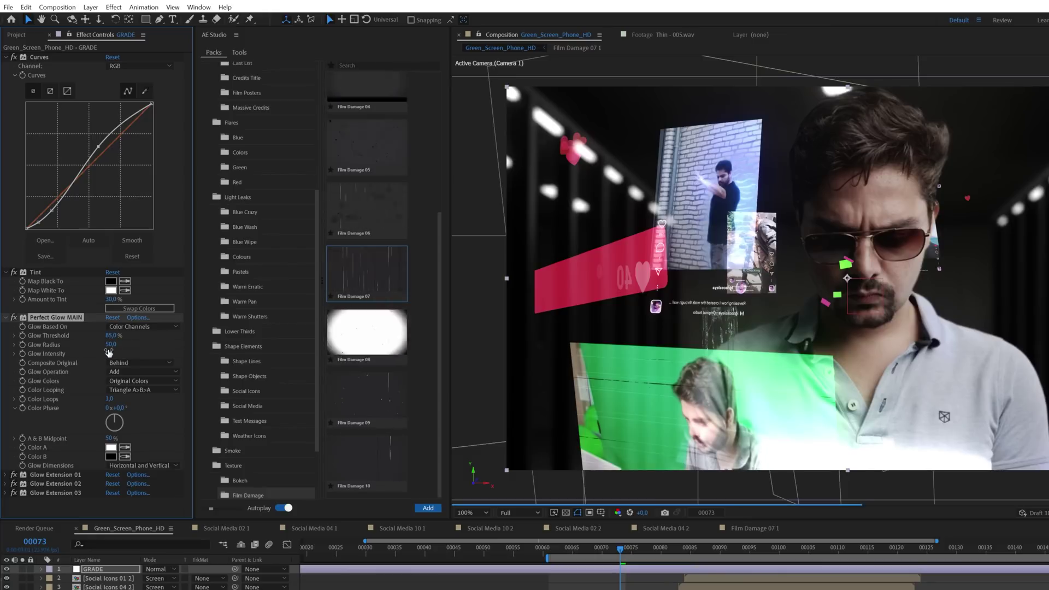
drag(113, 353, 115, 353)
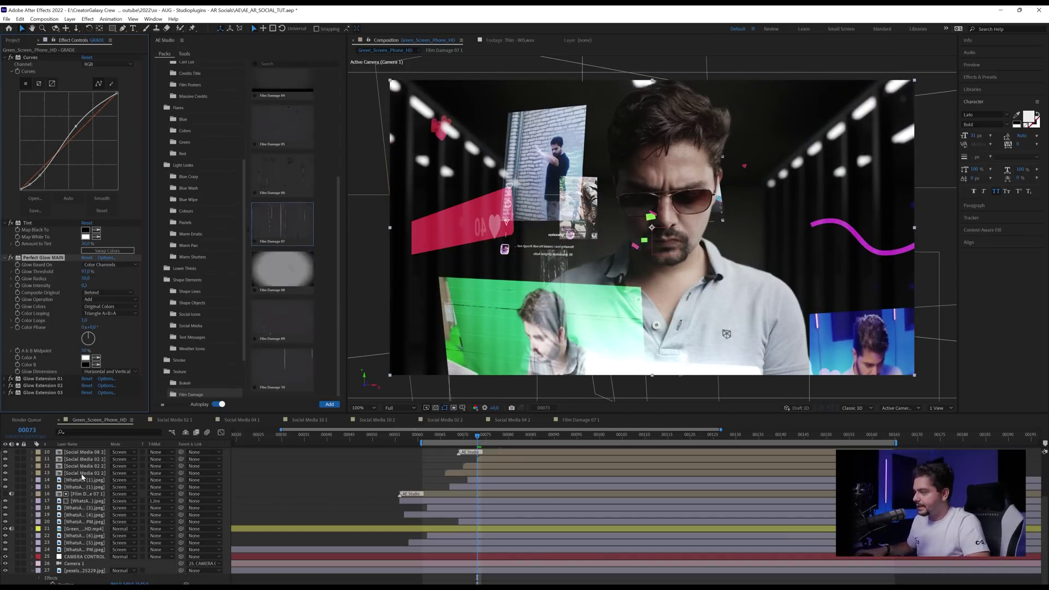
Add the Solid Composite effect to the Social Media 08 2 layer and set its color to black.
click(82, 474)
scroll(82, 476, up, 1)
click(82, 487)
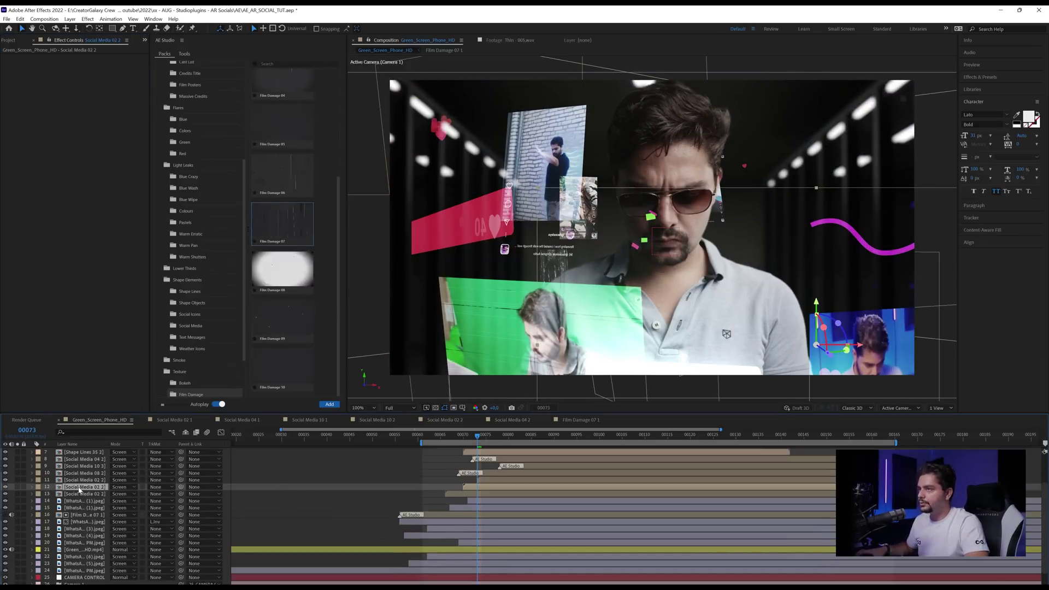
click(84, 480)
click(87, 473)
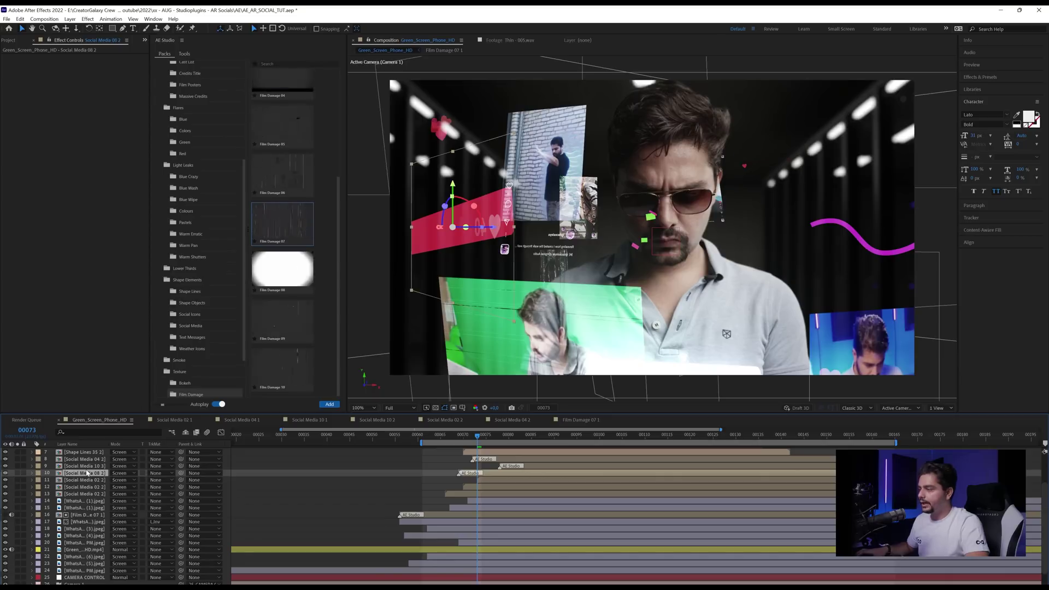
key(ctrl+space)
text(solid)
key(Return)
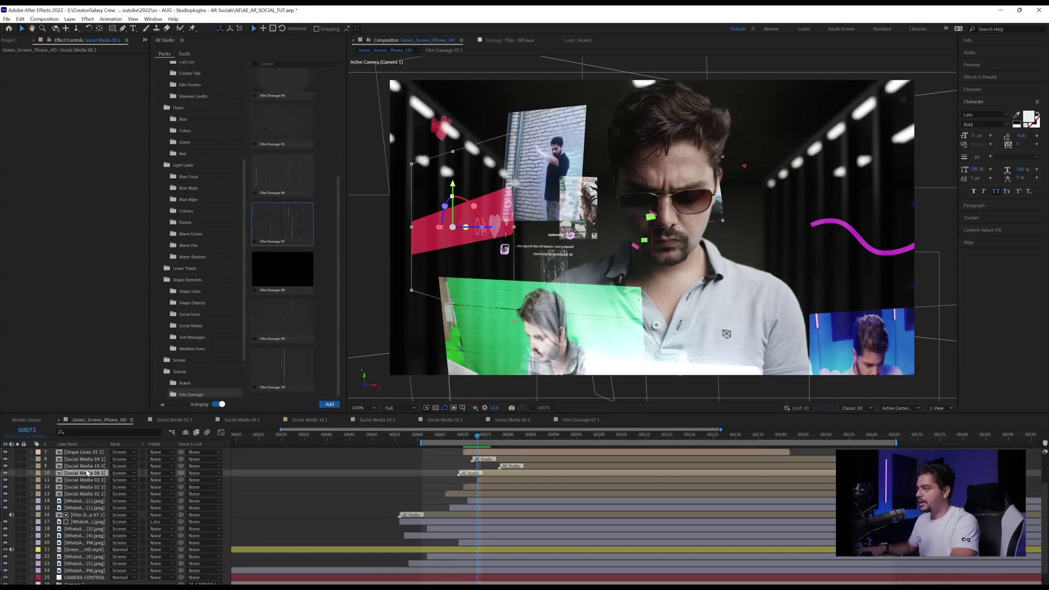
click(85, 71)
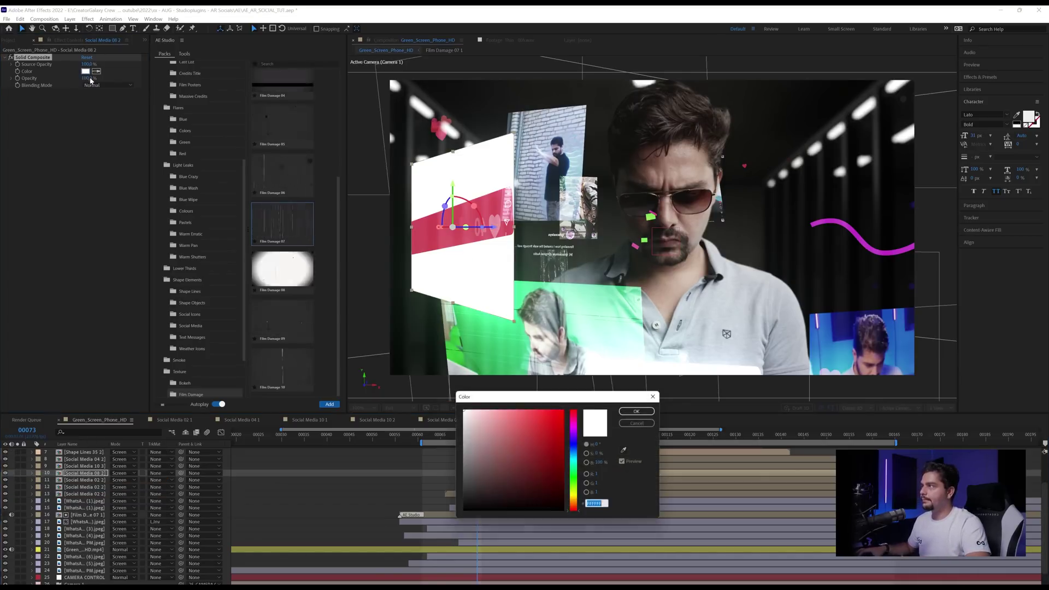
key(Return)
Apply the CG Perfect Glow V03 preset to the Social Media 08 2 layer.
key(ctrl+space)
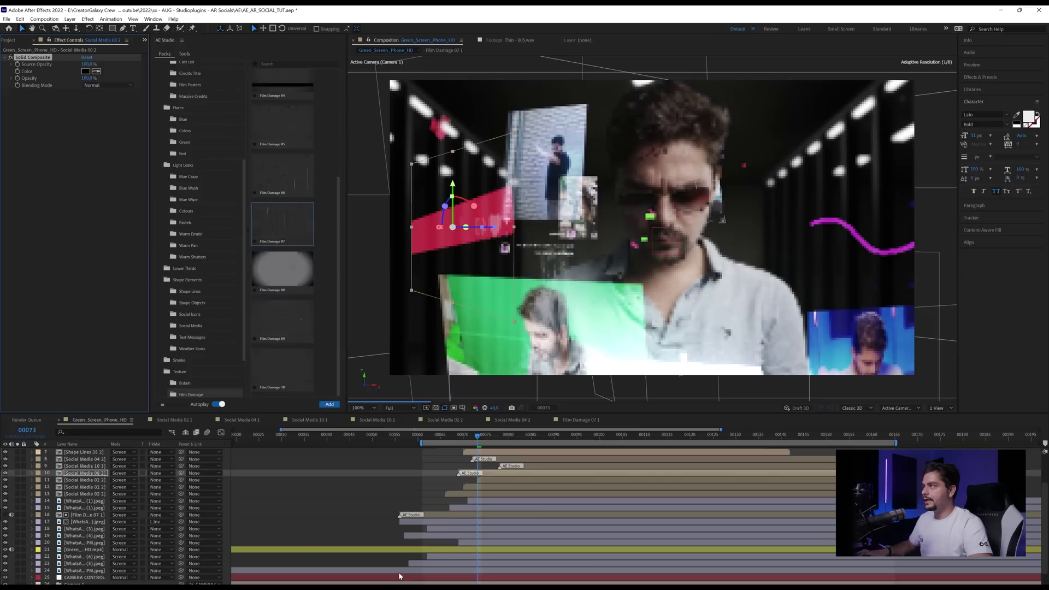
text(perfec)
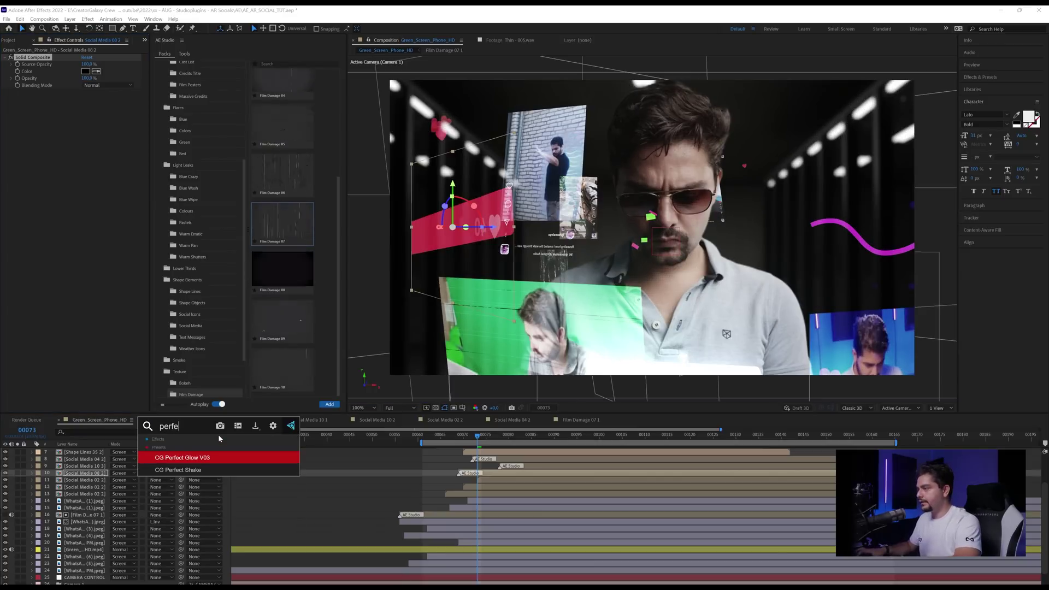
key(Return)
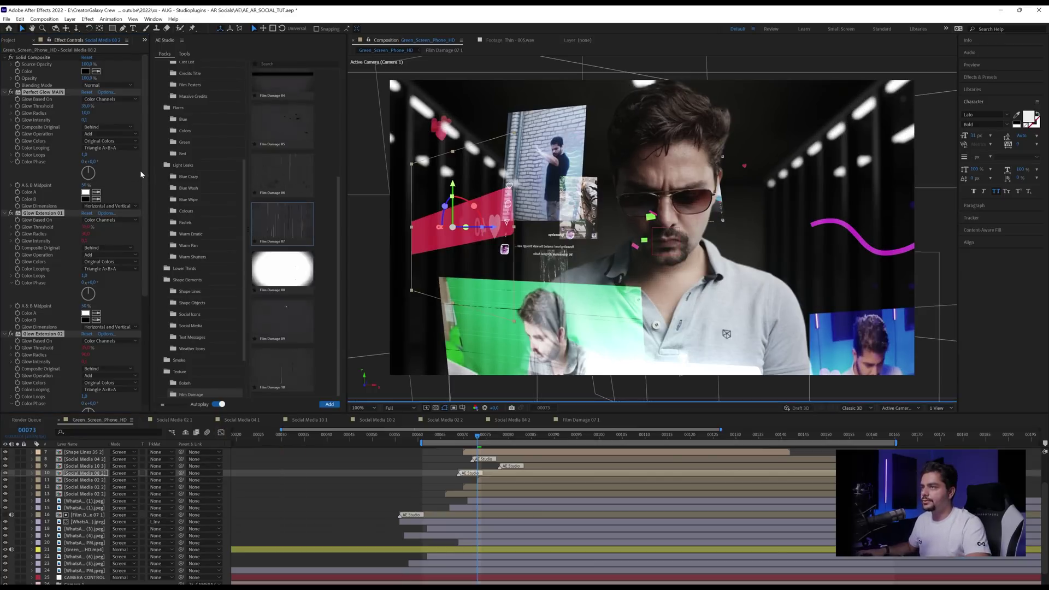
Add the Camera Lens Blur effect to the pexels server-room background layer with a blur radius of 15.
click(586, 436)
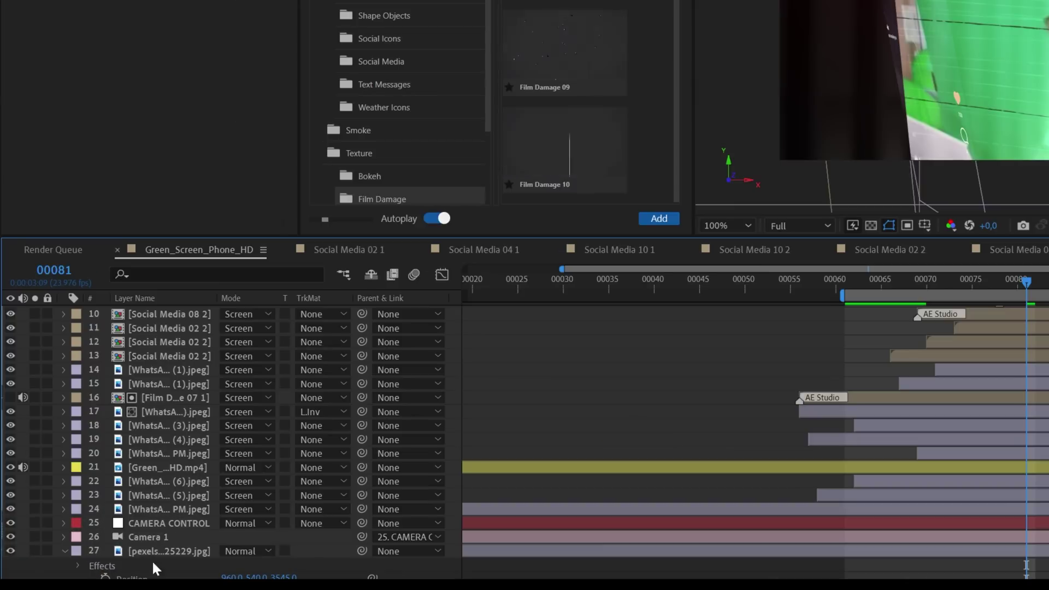
click(163, 548)
key(ctrl+space)
text(came)
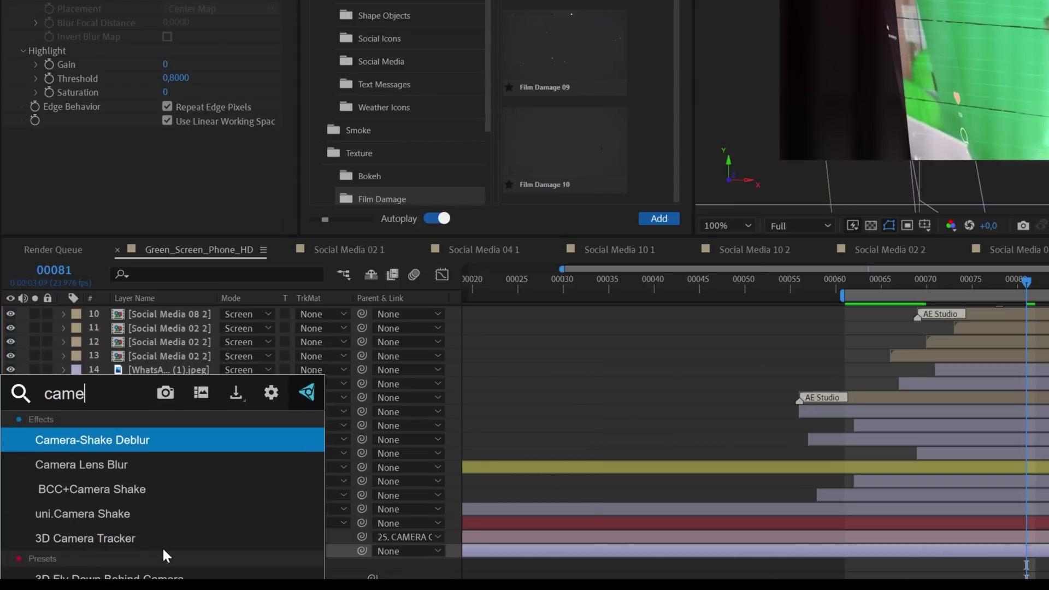
key(Down)
key(Return)
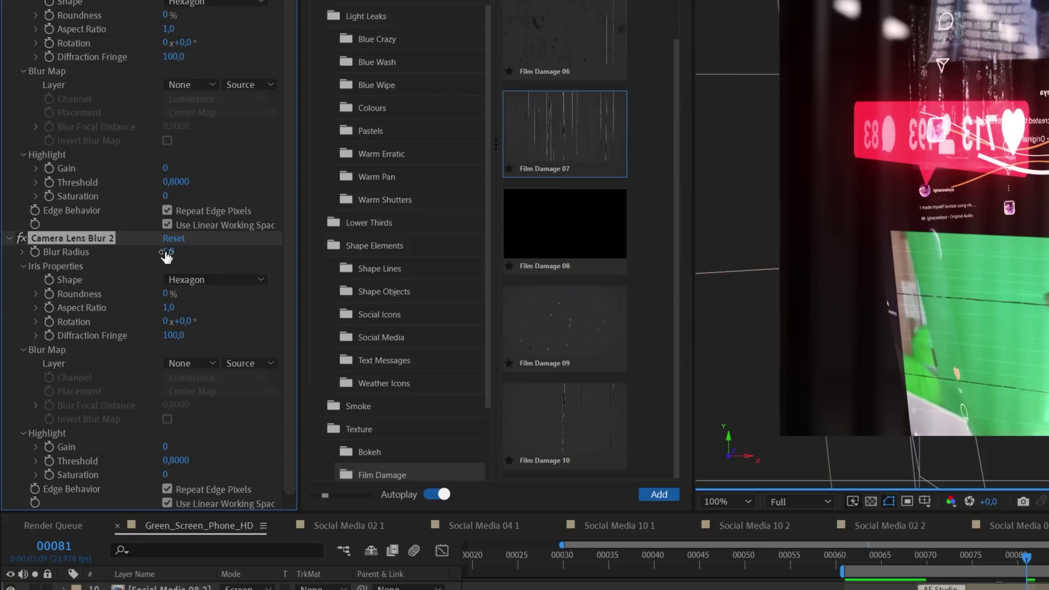
text(15)
key(Return)
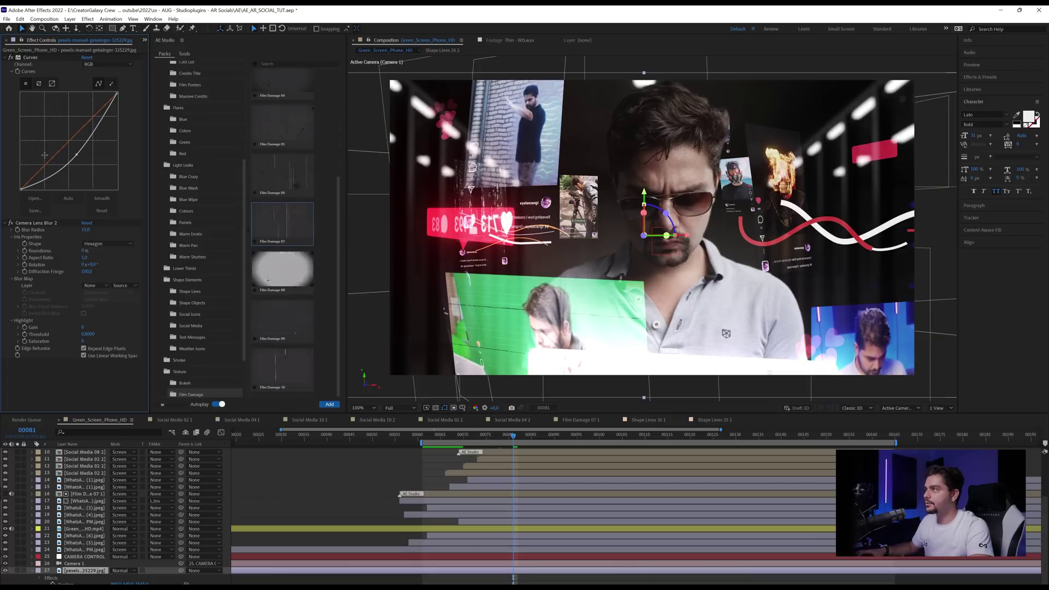
Turn on depth of field for Camera 1, increase its aperture and preview the composition.
click(72, 562)
key(a)
key(a)
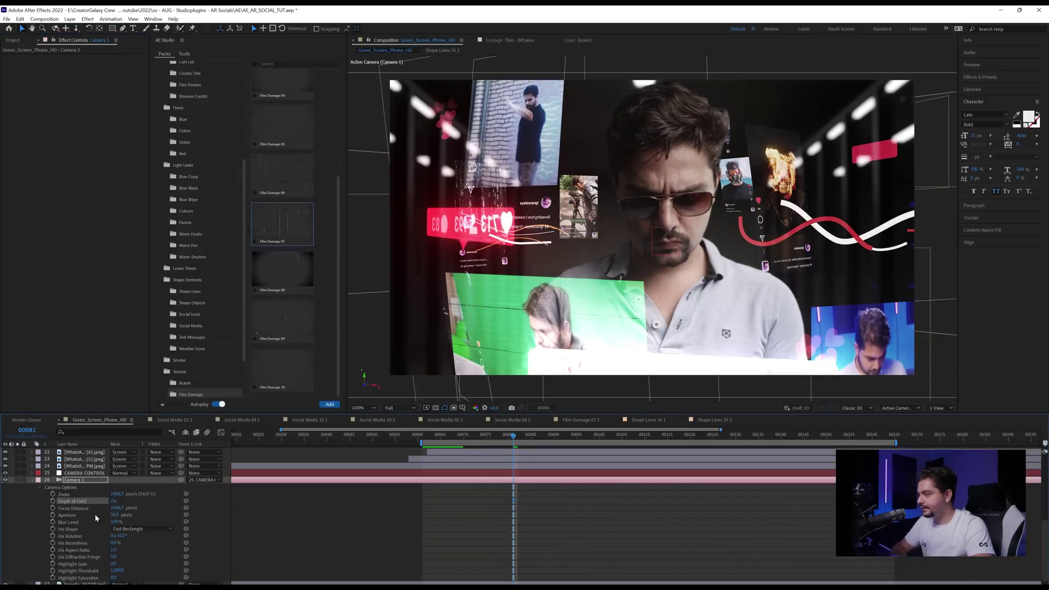
click(115, 514)
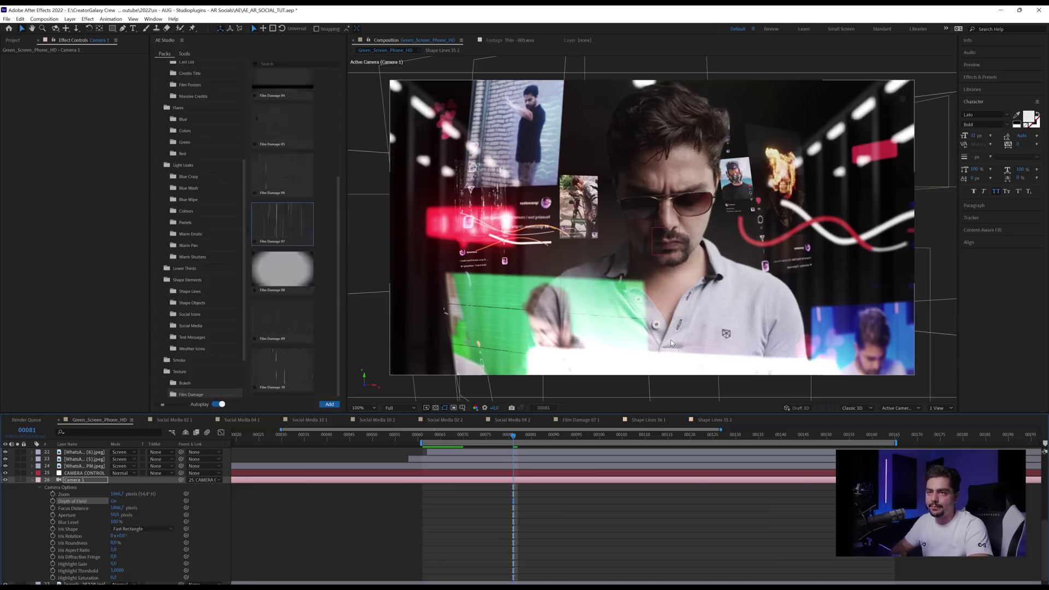
click(647, 529)
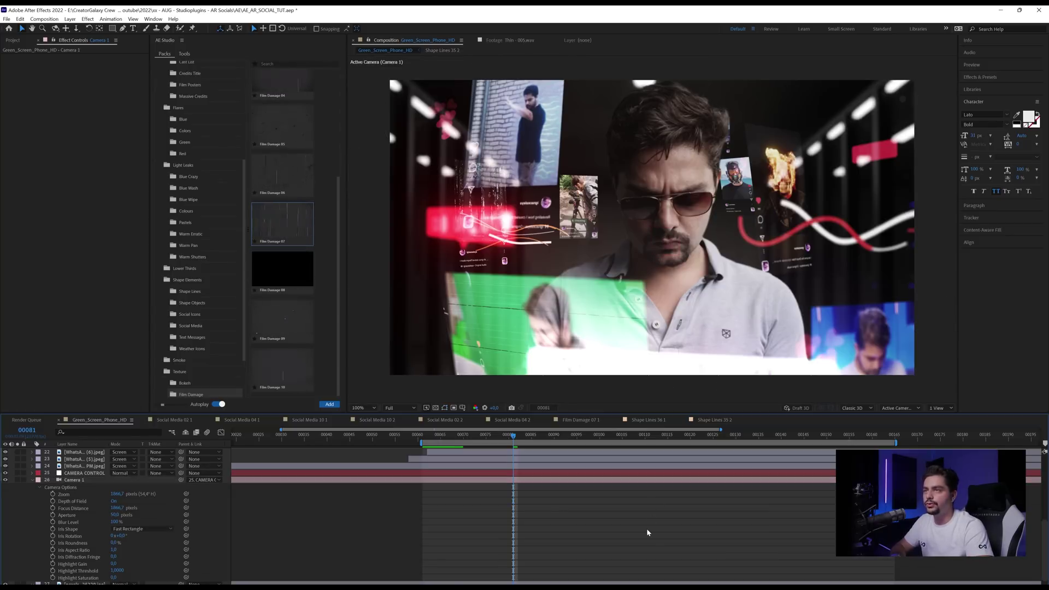
key(space)
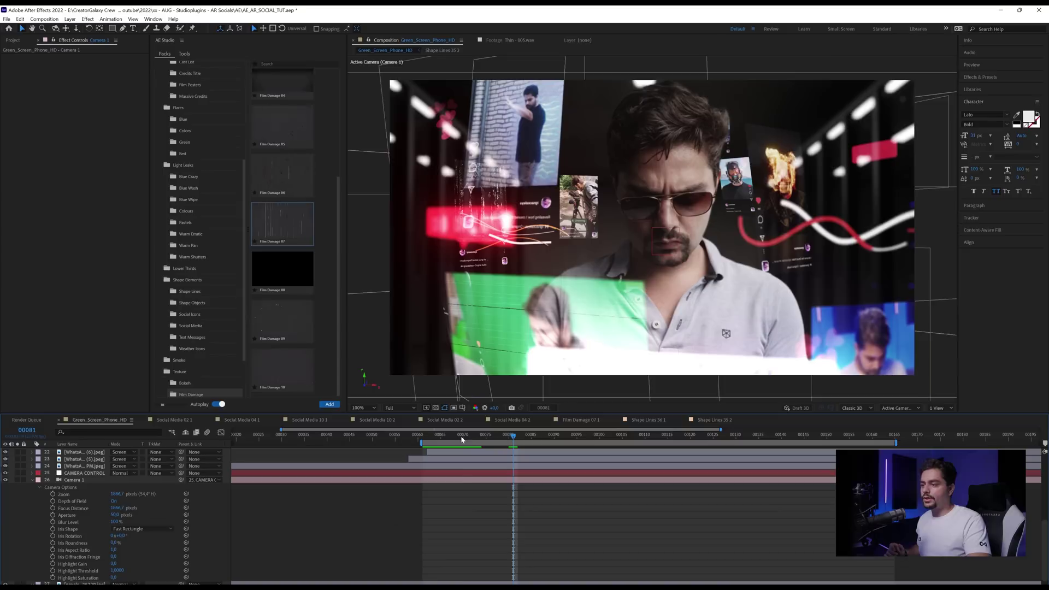
key(space)
Add the Live Transition 005 and 006 sounds from the Sound FX Transitions pack at frame 70 and time-stretch both audio layers.
scroll(473, 485, up, 5)
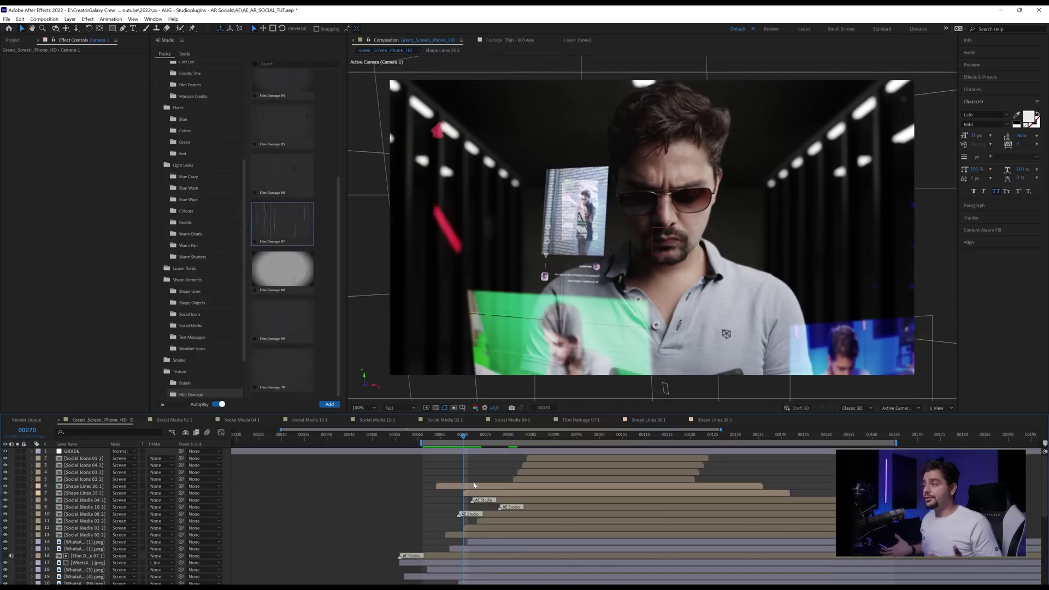
scroll(219, 150, up, 5)
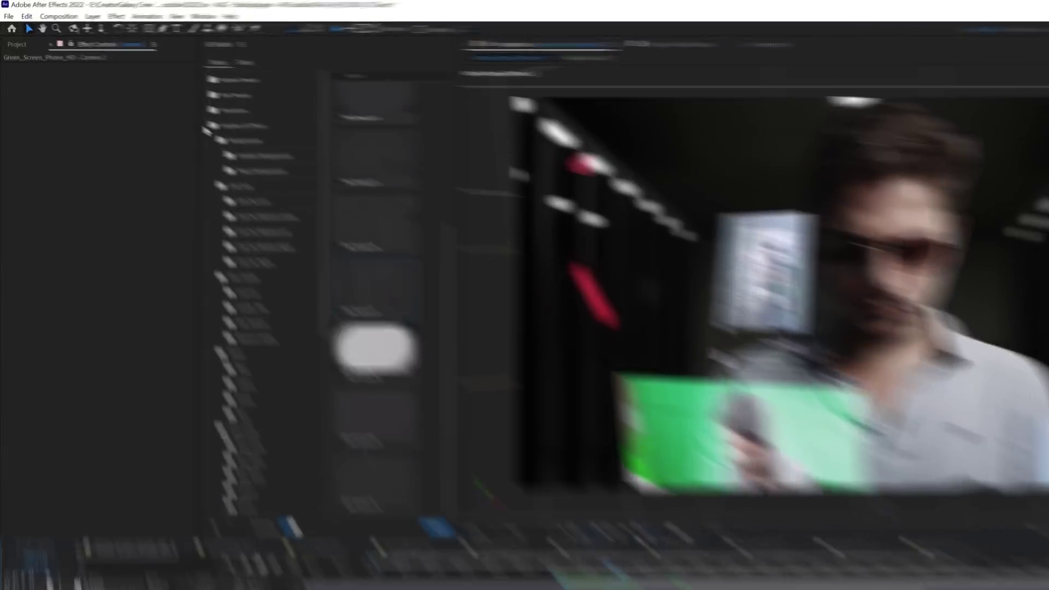
click(163, 102)
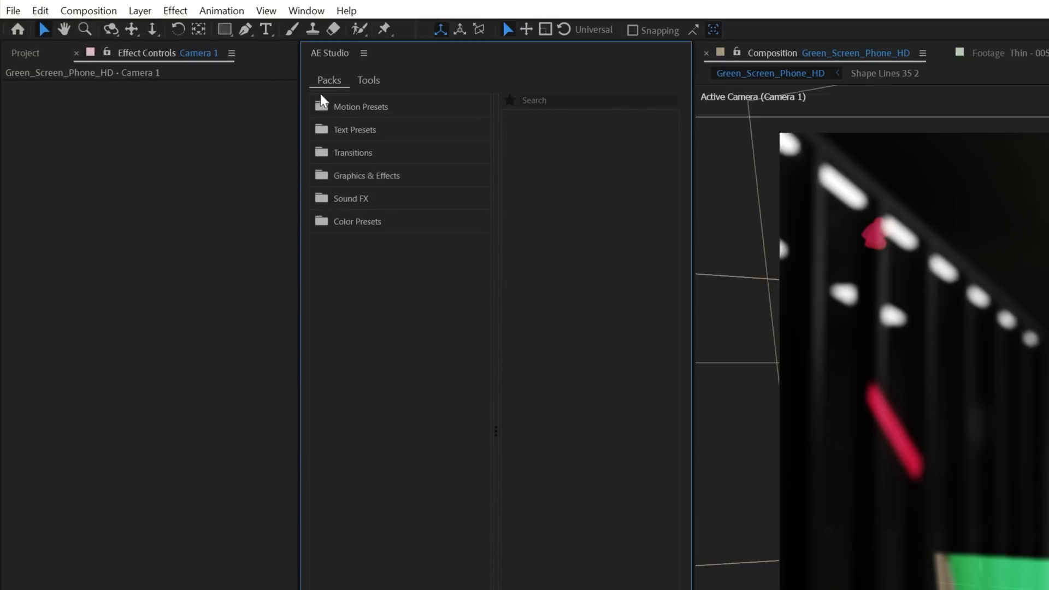
click(356, 201)
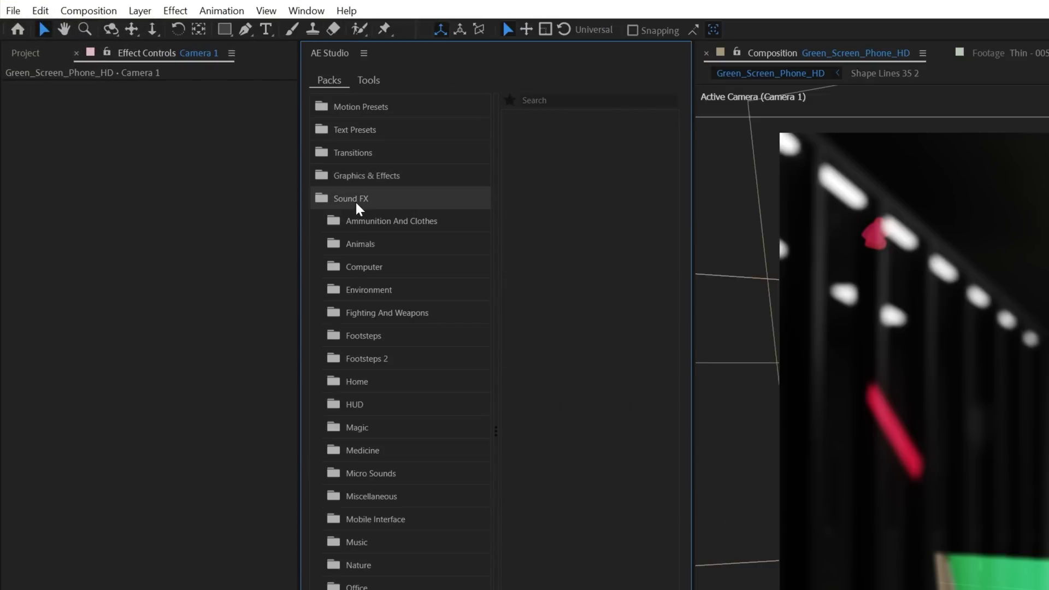
click(355, 467)
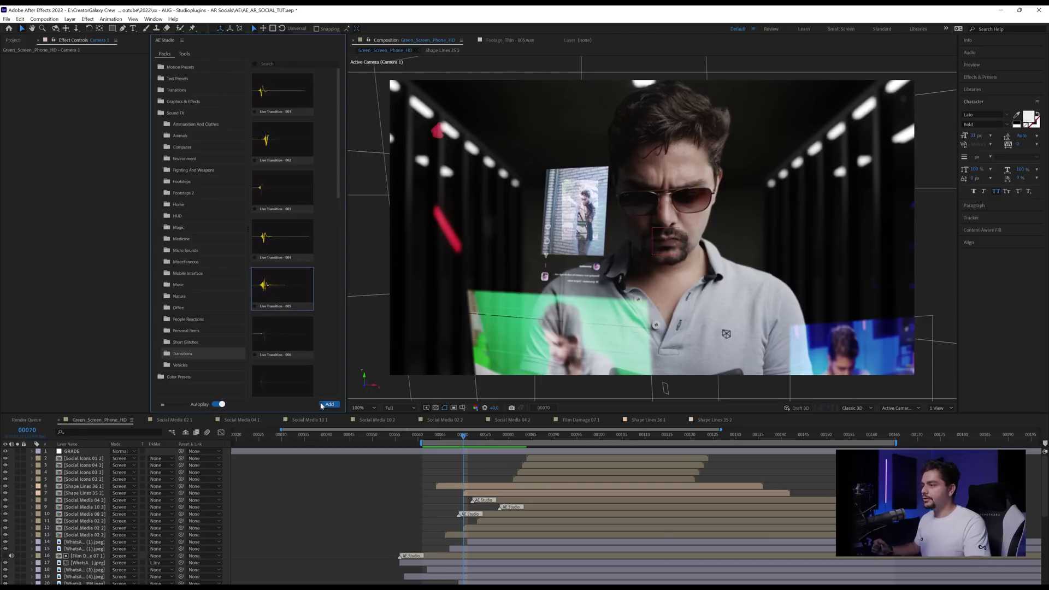
click(328, 405)
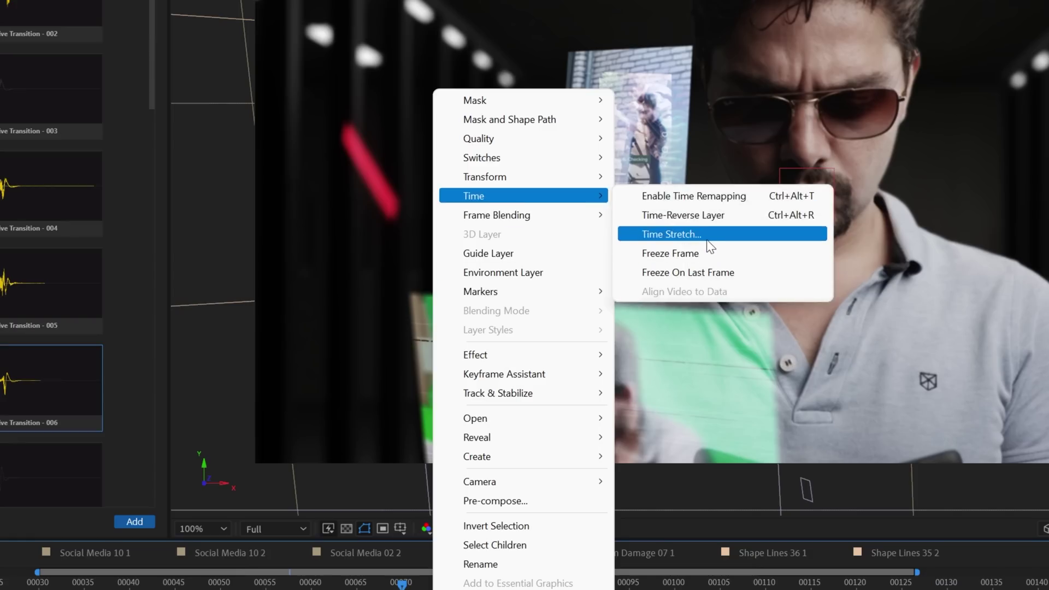
click(708, 239)
key(Return)
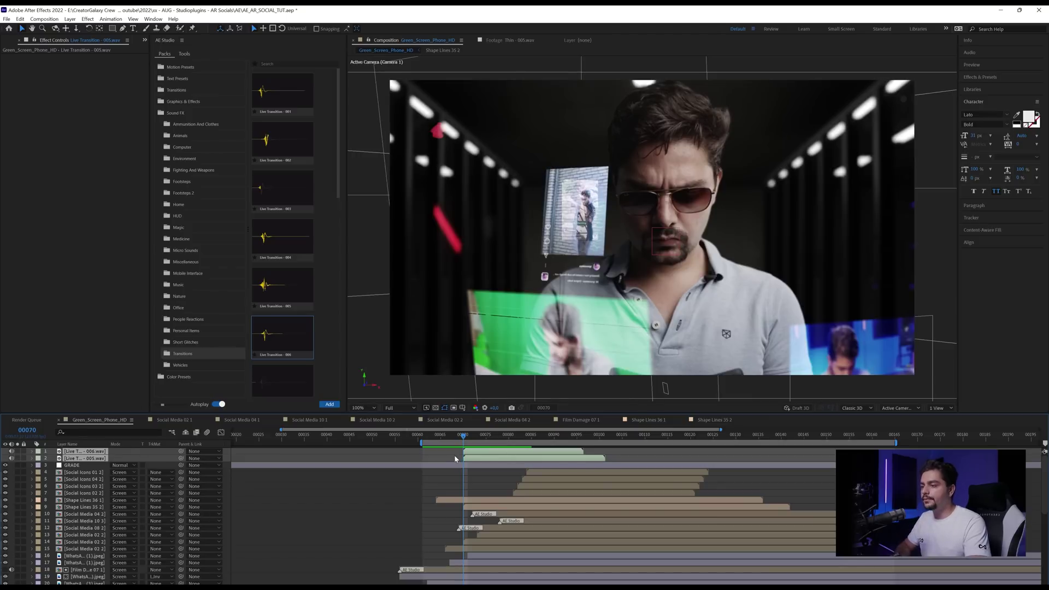
Duplicate the Live Transition layers to get three of each sound and stagger them around the graphics' entrances.
mouse_move(468, 459)
mouse_down()
mouse_move(451, 463)
mouse_move(471, 453)
mouse_move(484, 467)
mouse_up()
key(ctrl+d)
click(458, 465)
key(ctrl+d)
key(ctrl+d)
click(481, 452)
key(ctrl+d)
mouse_move(481, 452)
mouse_down()
mouse_move(503, 454)
mouse_move(467, 452)
mouse_up()
click(495, 485)
shift+click(494, 453)
key(space)
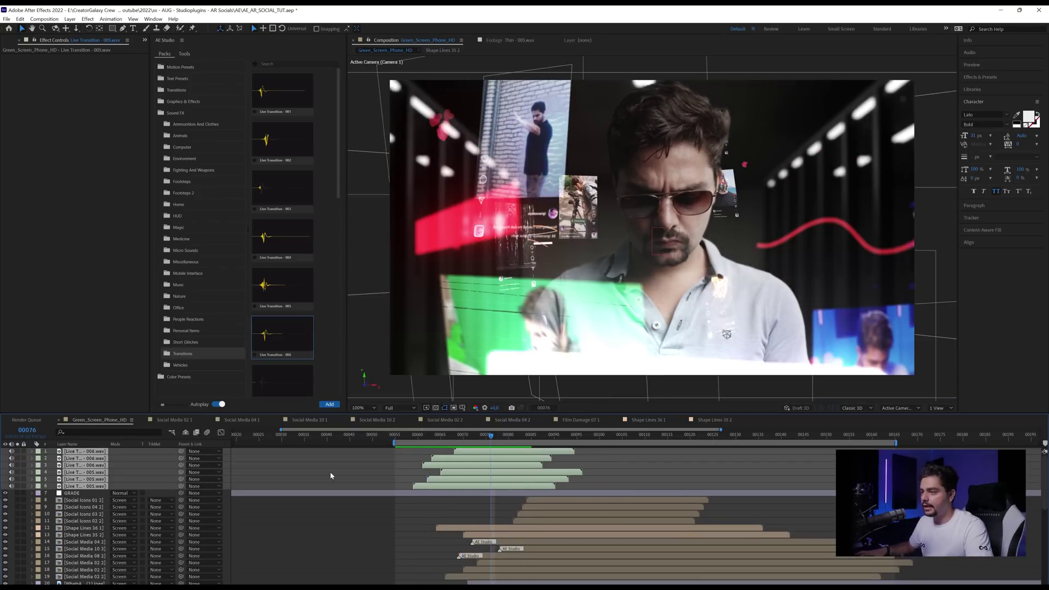
Set the audio levels of all six Live Transition layers to -25 dB and play back the mix.
key(l)
key(l)
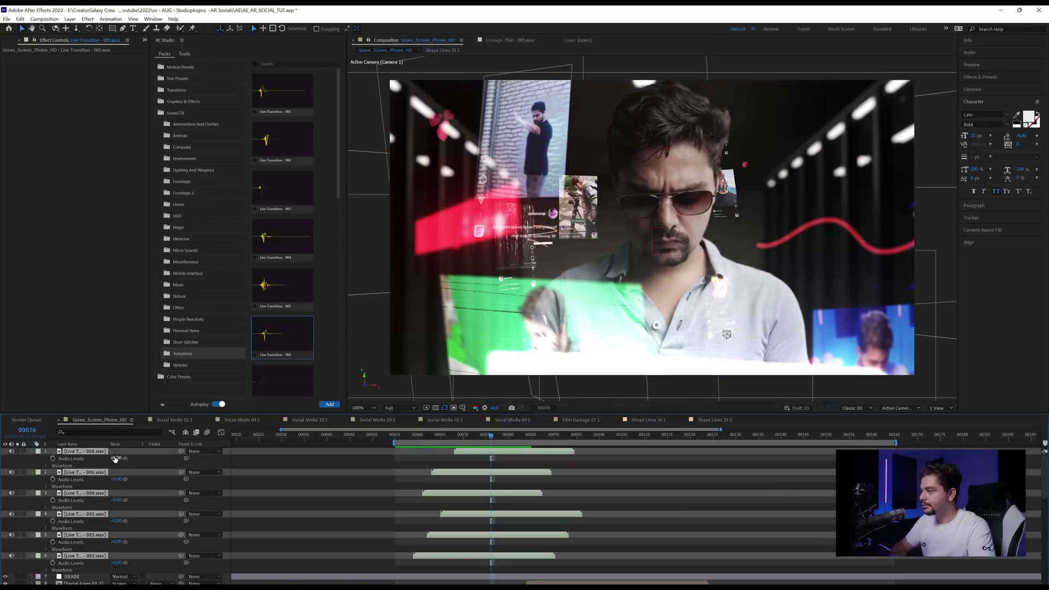
click(115, 460)
text(-25)
key(Return)
key(space)
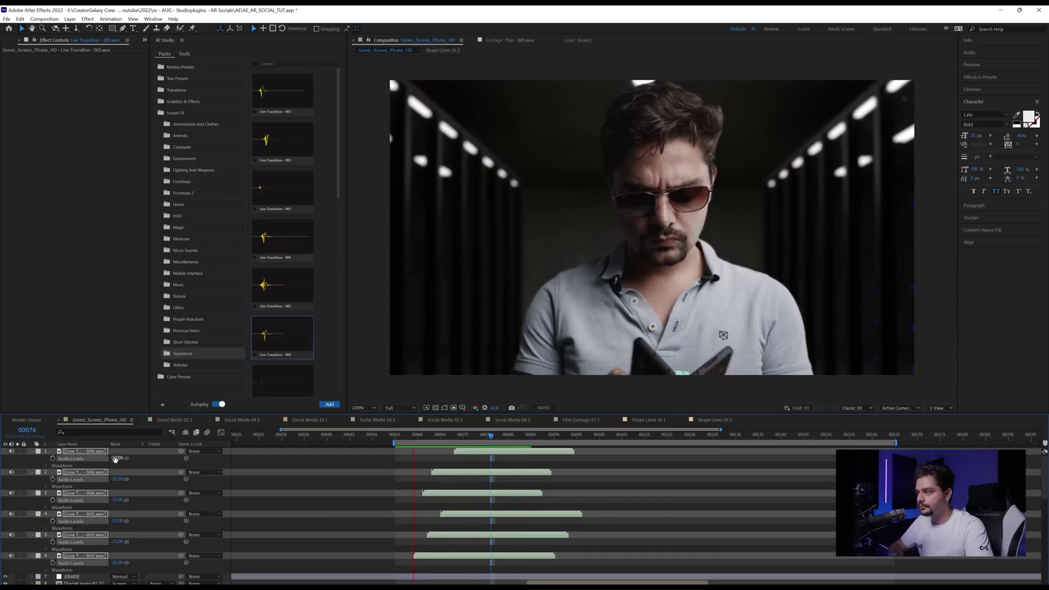
Set the audio levels of all six Live Transition layers to -20 dB.
click(115, 458)
text(-20)
key(Return)
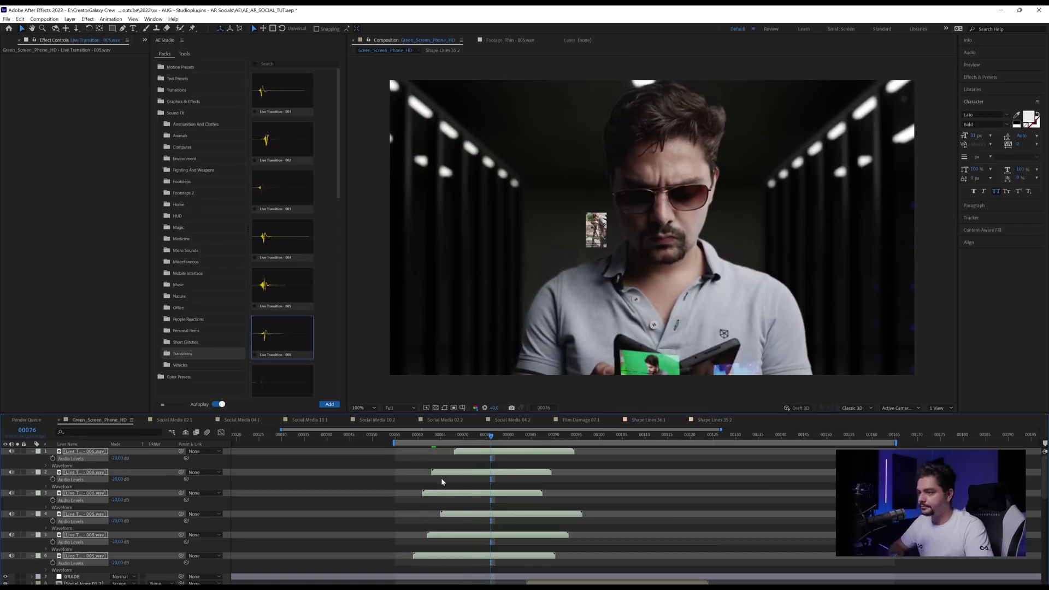
Add the High-Low Pass effect to the topmost Live Transition 006 layer, with the filter set to Low Pass.
click(464, 437)
click(466, 452)
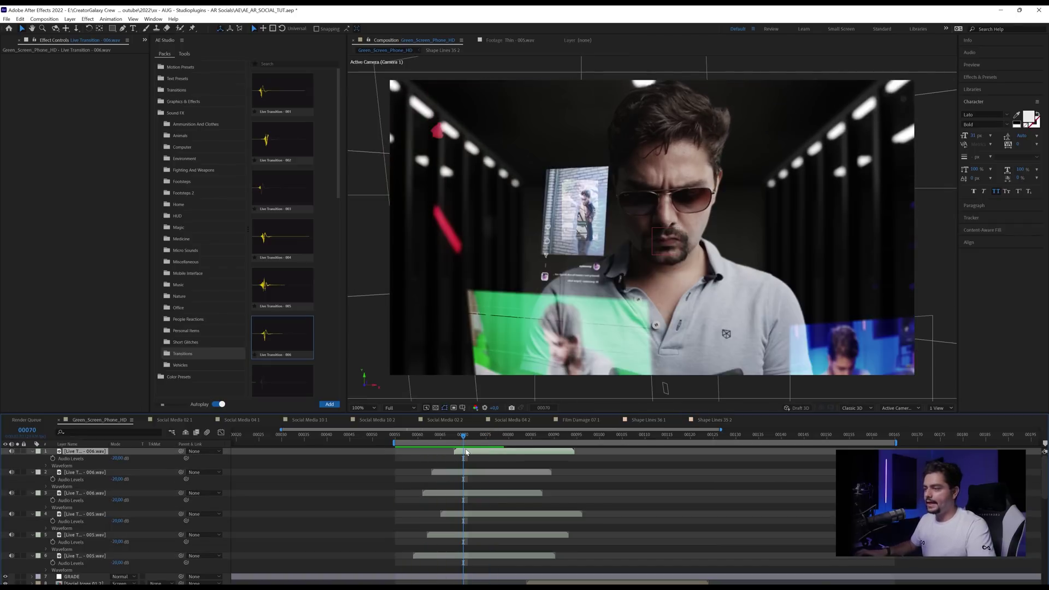
key(ctrl+space)
text(low pas)
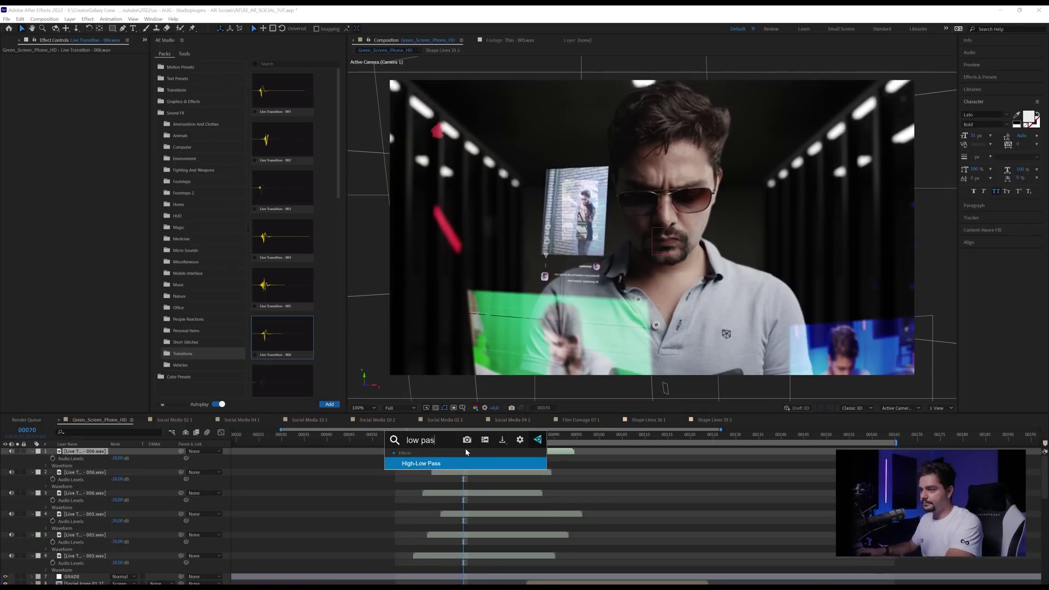
key(Return)
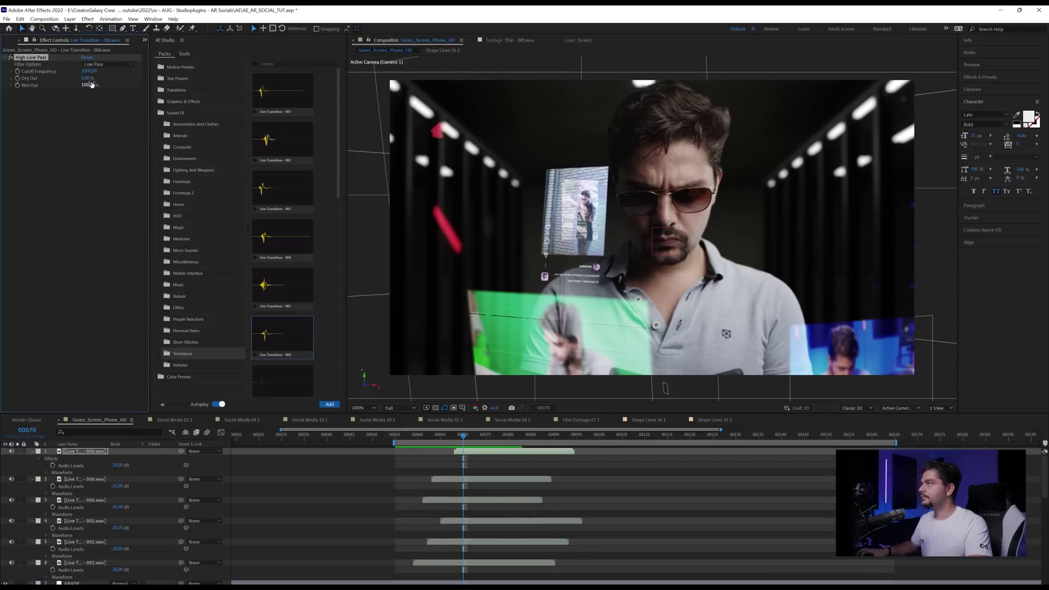
Copy the High-Low Pass effect to the other five Live Transition layers and play back the result.
key(ctrl+c)
click(90, 479)
shift+click(82, 563)
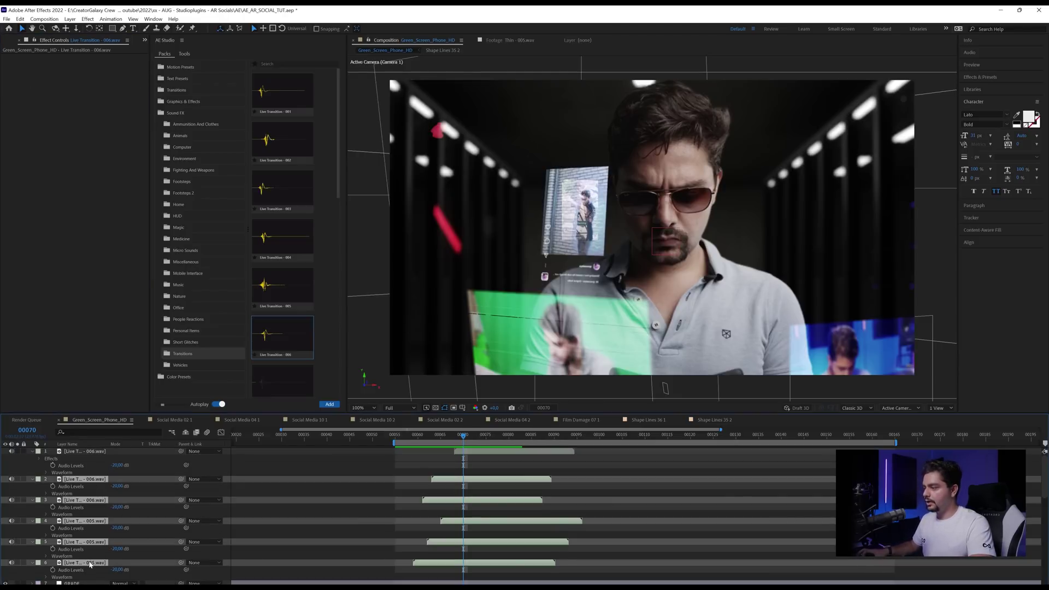
key(ctrl+v)
click(357, 536)
key(space)
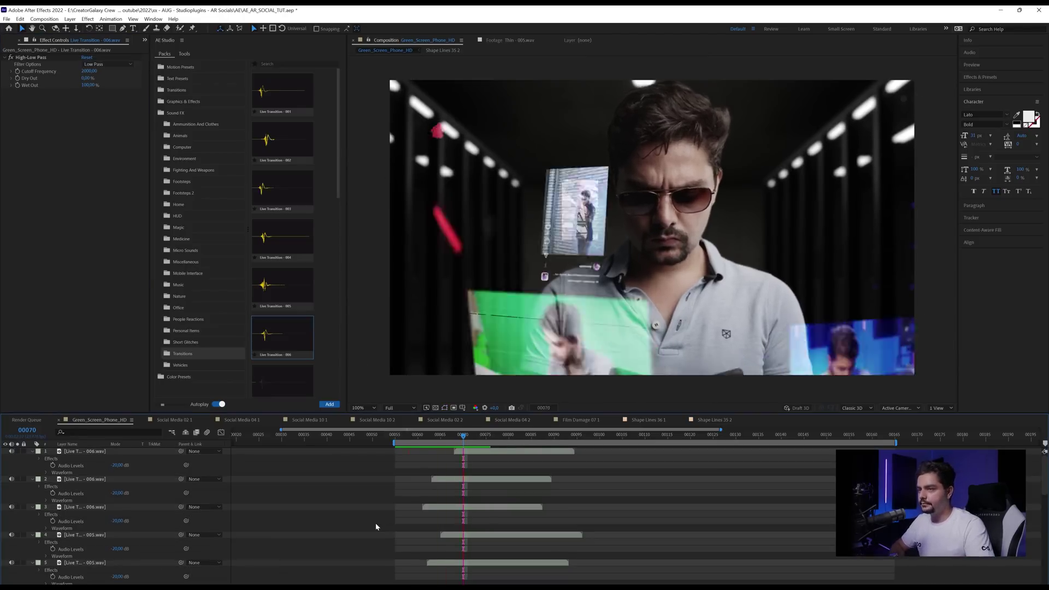